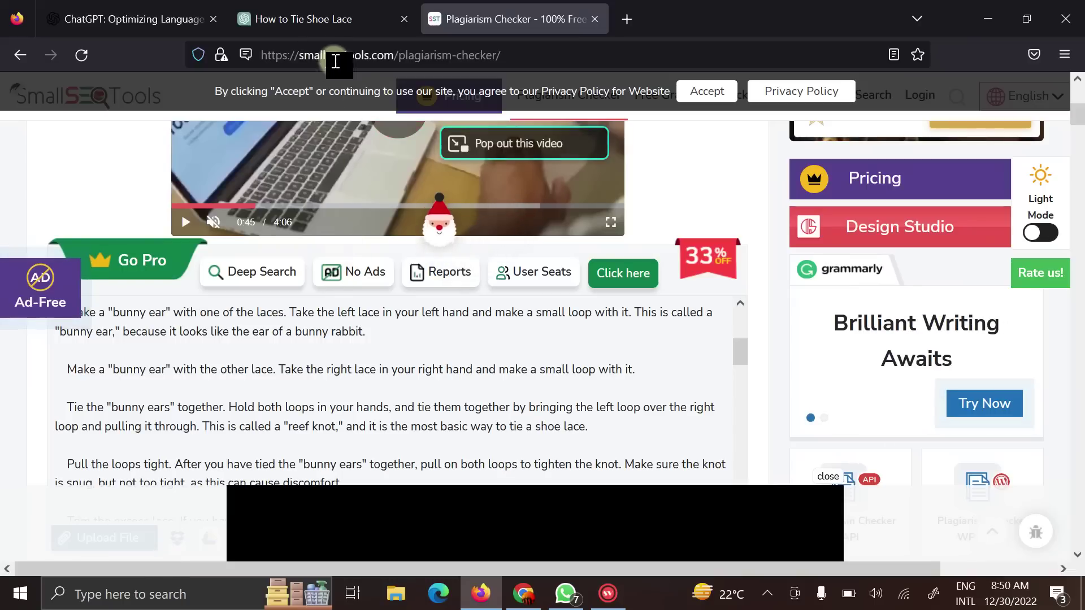
{"action": "scroll", "coordinate": [311, 163], "scroll_direction": "up", "scroll_amount": 3}
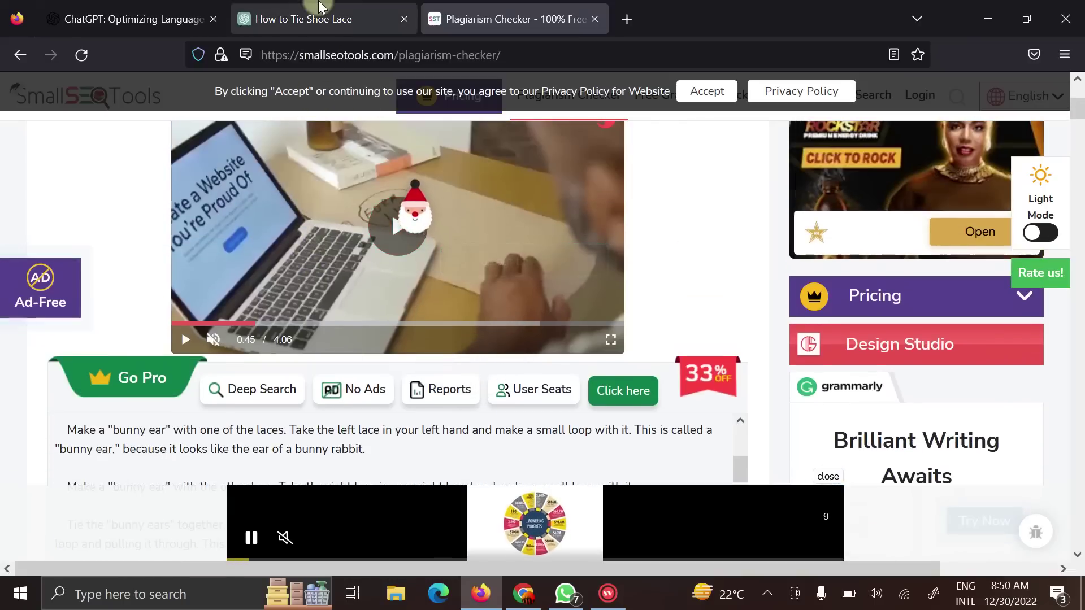
{"action": "scroll", "coordinate": [542, 356], "scroll_direction": "up", "scroll_amount": 2}
{"action": "scroll", "coordinate": [543, 356], "scroll_direction": "up", "scroll_amount": 3}
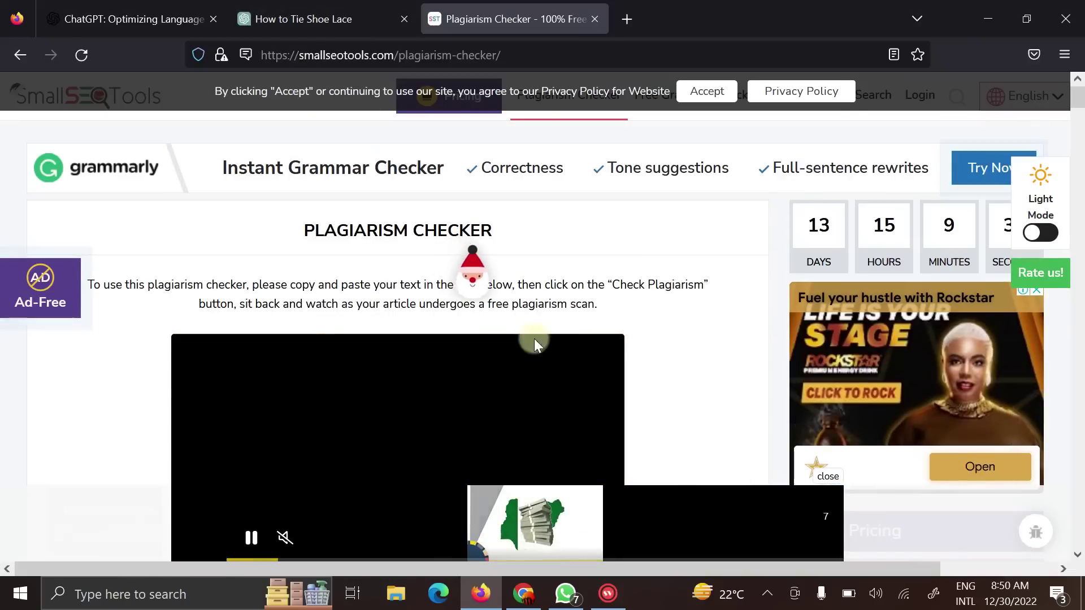
Leave the Plagiarism Checker and reopen the How to Tie Shoe Lace ChatGPT conversation
{"action": "left_click", "coordinate": [359, 9]}
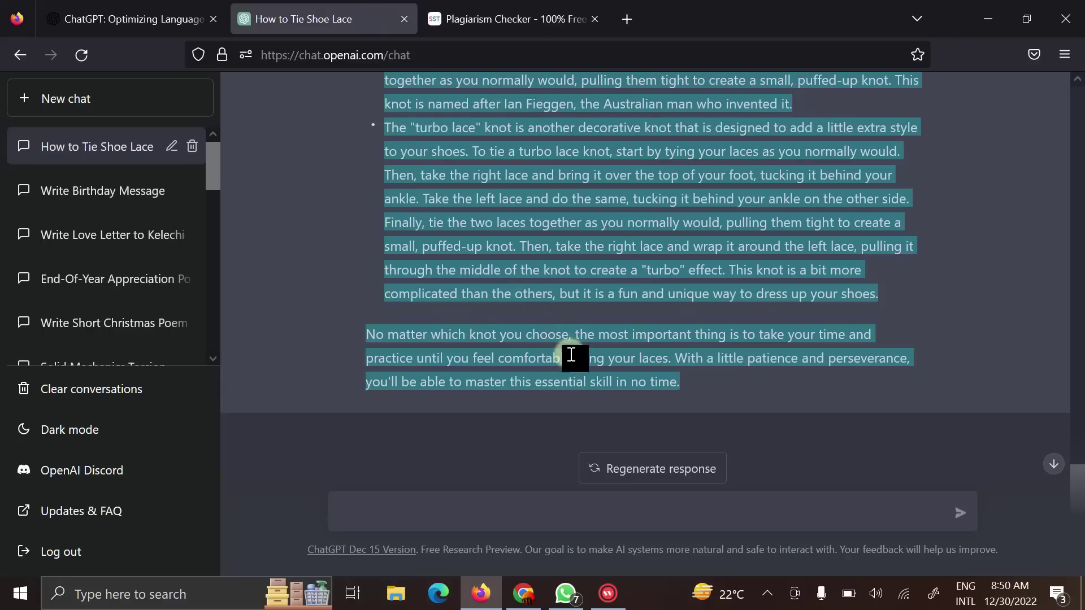
Read through the shoe-lace article's steps and tips, ending back at the original prompt
{"action": "left_click", "coordinate": [509, 508]}
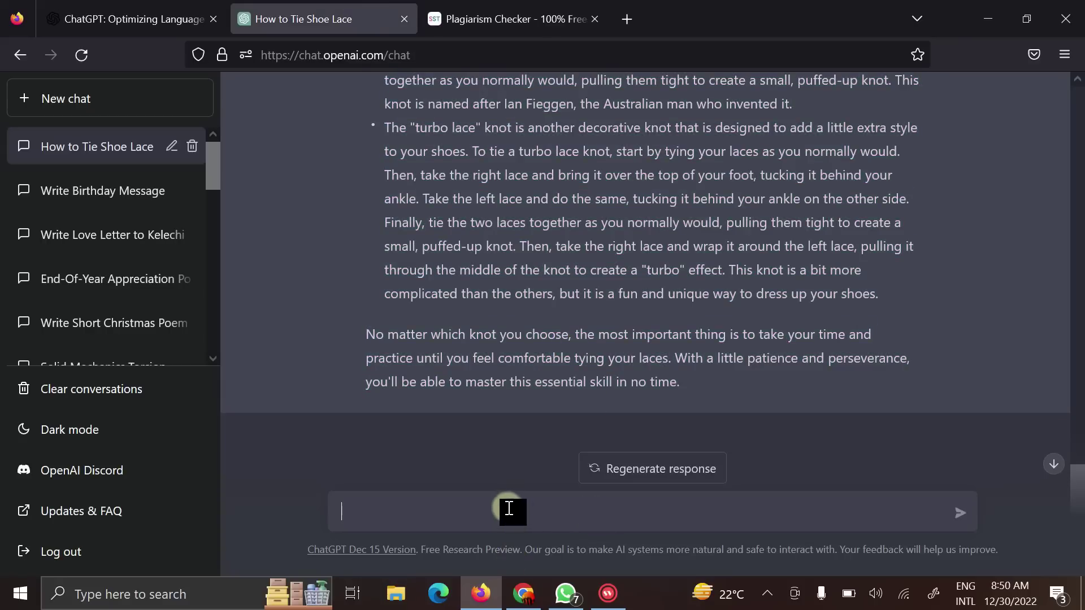
{"action": "scroll", "coordinate": [997, 344], "scroll_direction": "up", "scroll_amount": 3}
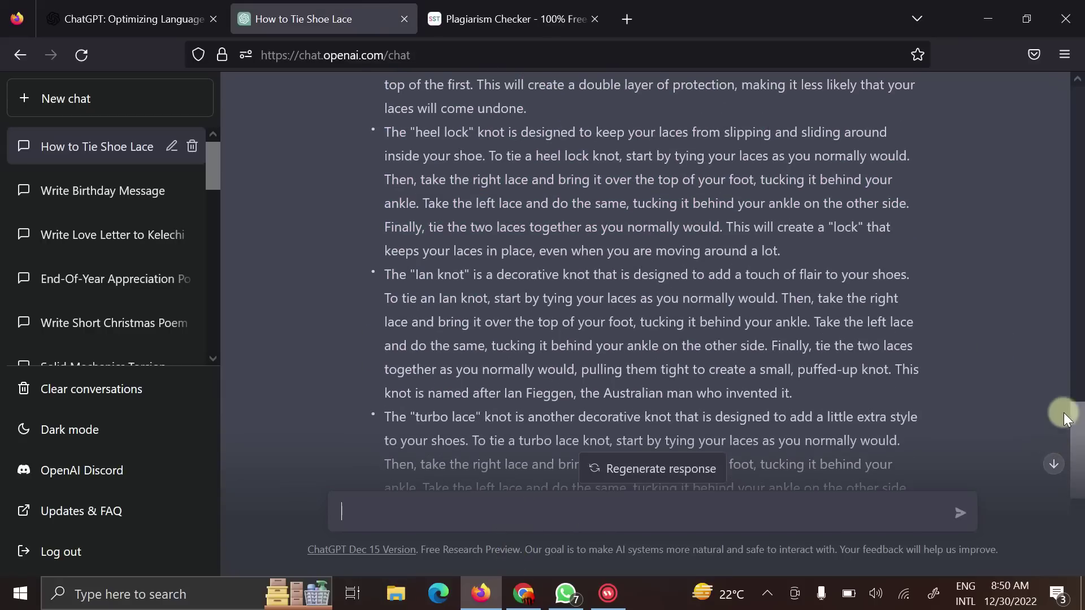
{"action": "scroll", "coordinate": [1070, 413], "scroll_direction": "up", "scroll_amount": 5}
{"action": "scroll", "coordinate": [1078, 412], "scroll_direction": "up", "scroll_amount": 5}
{"action": "scroll", "coordinate": [1078, 415], "scroll_direction": "up", "scroll_amount": 5}
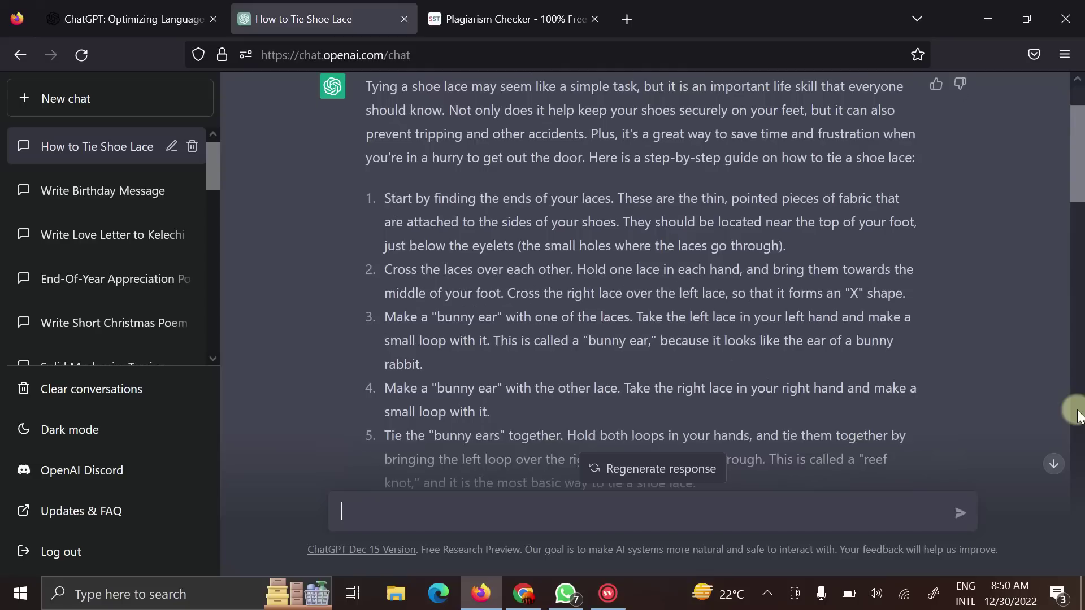
{"action": "scroll", "coordinate": [1078, 415], "scroll_direction": "up", "scroll_amount": 1}
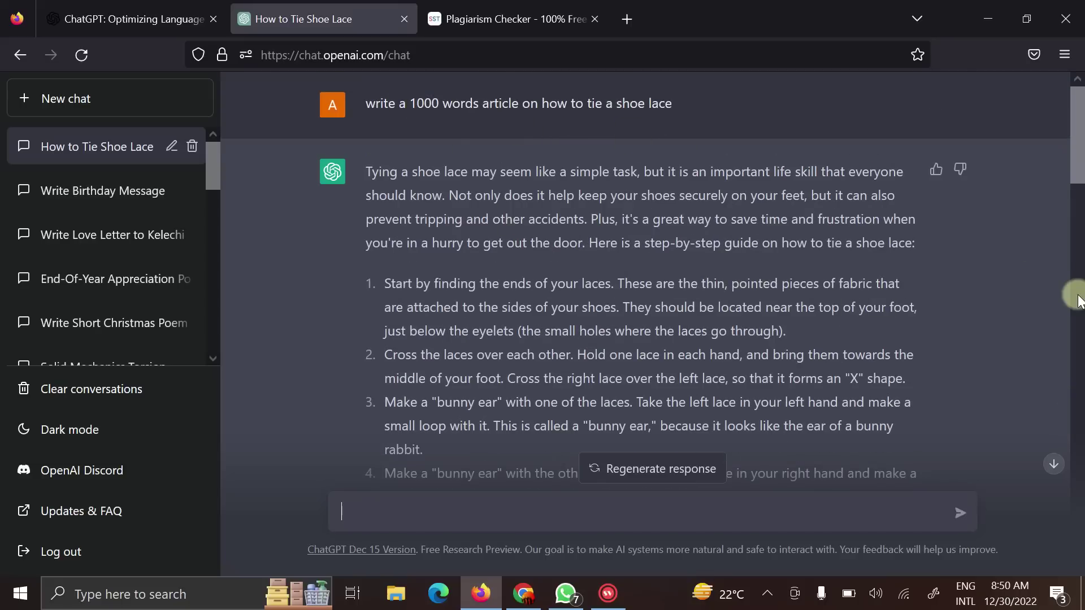
{"action": "scroll", "coordinate": [1078, 301], "scroll_direction": "down", "scroll_amount": 4}
{"action": "scroll", "coordinate": [1047, 326], "scroll_direction": "down", "scroll_amount": 8}
{"action": "scroll", "coordinate": [608, 259], "scroll_direction": "up", "scroll_amount": 1}
{"action": "scroll", "coordinate": [608, 259], "scroll_direction": "up", "scroll_amount": 8}
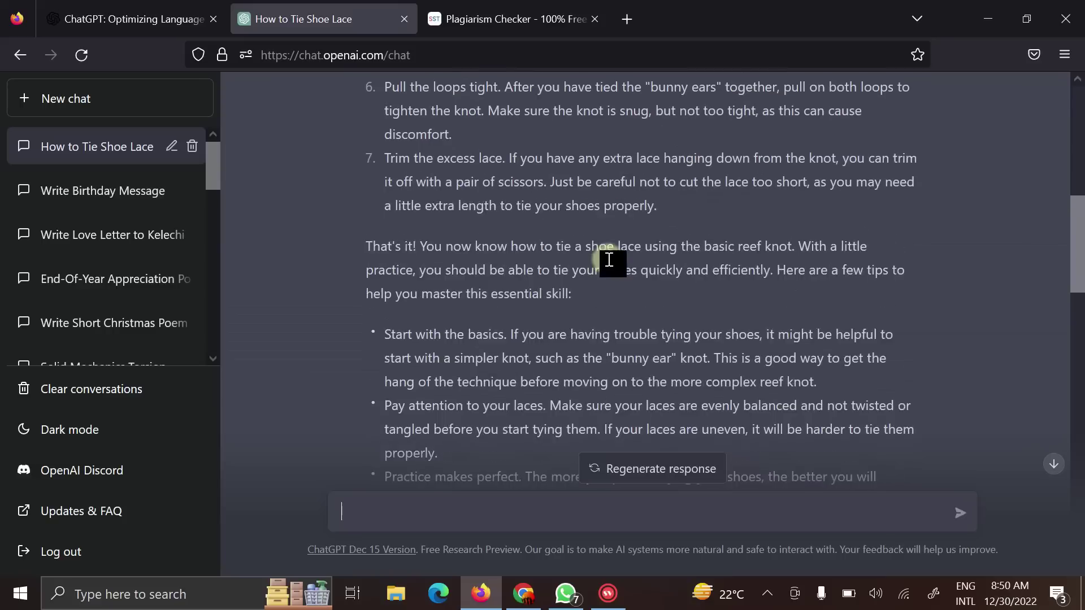
{"action": "scroll", "coordinate": [607, 258], "scroll_direction": "up", "scroll_amount": 6}
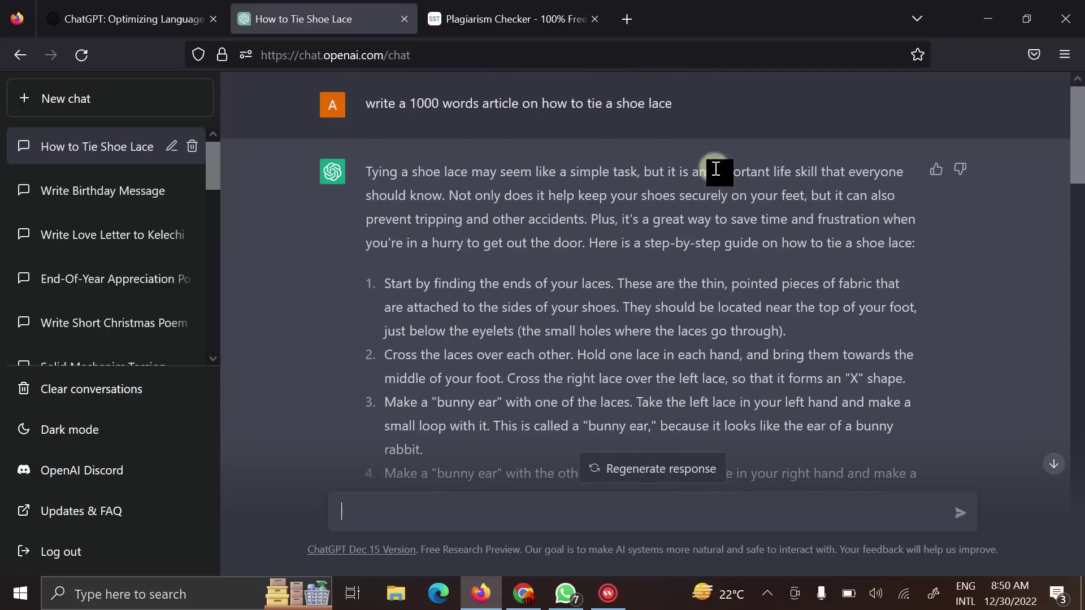
{"action": "scroll", "coordinate": [551, 345], "scroll_direction": "down", "scroll_amount": 3}
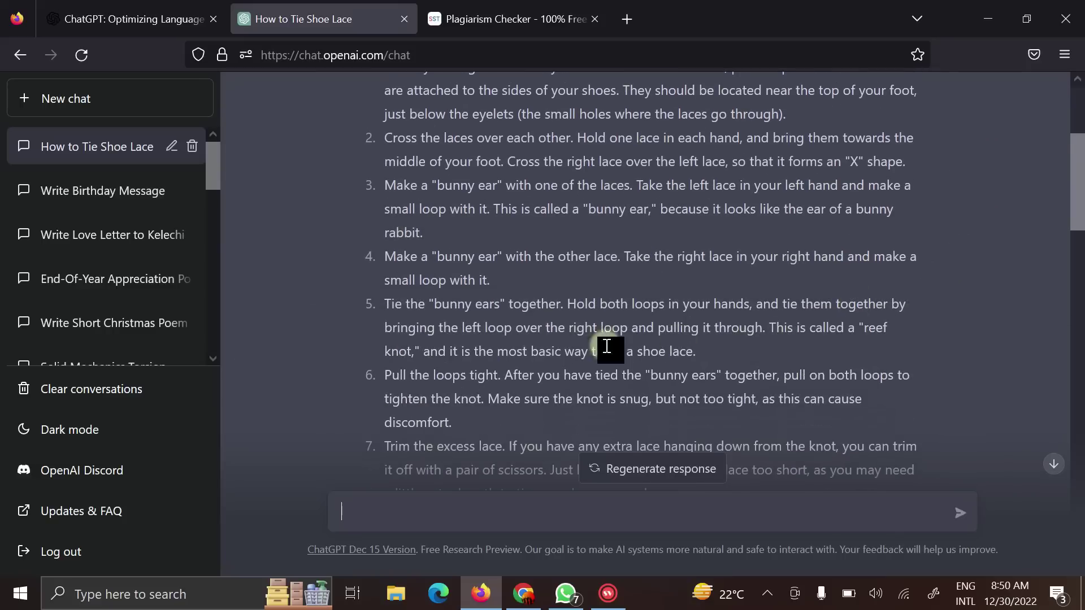
{"action": "scroll", "coordinate": [552, 346], "scroll_direction": "down", "scroll_amount": 1}
{"action": "scroll", "coordinate": [551, 345], "scroll_direction": "down", "scroll_amount": 3}
{"action": "scroll", "coordinate": [551, 346], "scroll_direction": "down", "scroll_amount": 4}
{"action": "scroll", "coordinate": [551, 345], "scroll_direction": "down", "scroll_amount": 2}
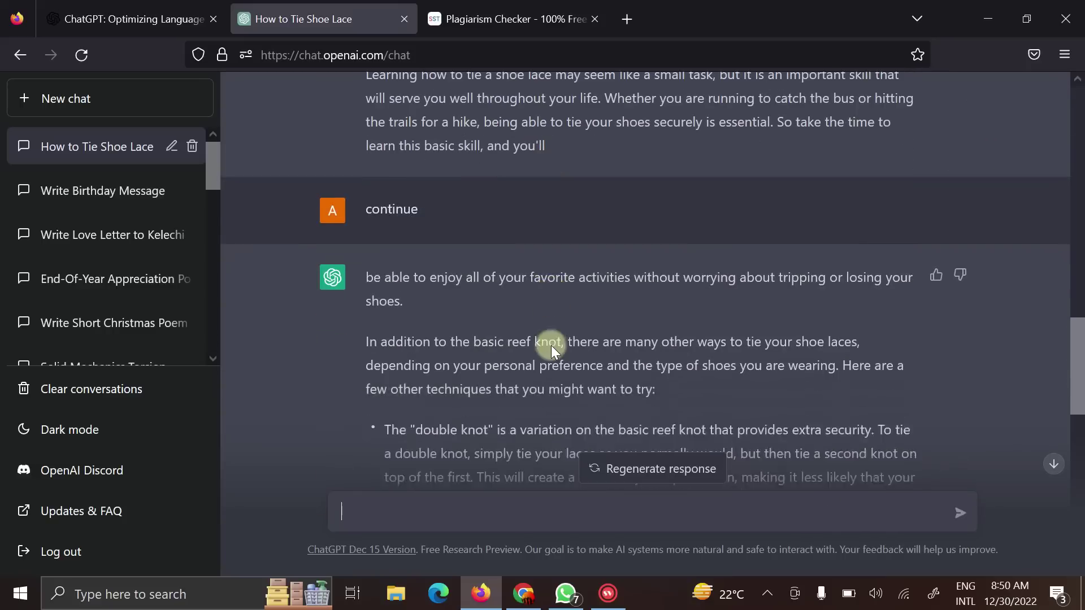
{"action": "scroll", "coordinate": [551, 345], "scroll_direction": "down", "scroll_amount": 2}
{"action": "scroll", "coordinate": [551, 344], "scroll_direction": "down", "scroll_amount": 4}
{"action": "scroll", "coordinate": [551, 345], "scroll_direction": "down", "scroll_amount": 3}
{"action": "scroll", "coordinate": [551, 346], "scroll_direction": "down", "scroll_amount": 1}
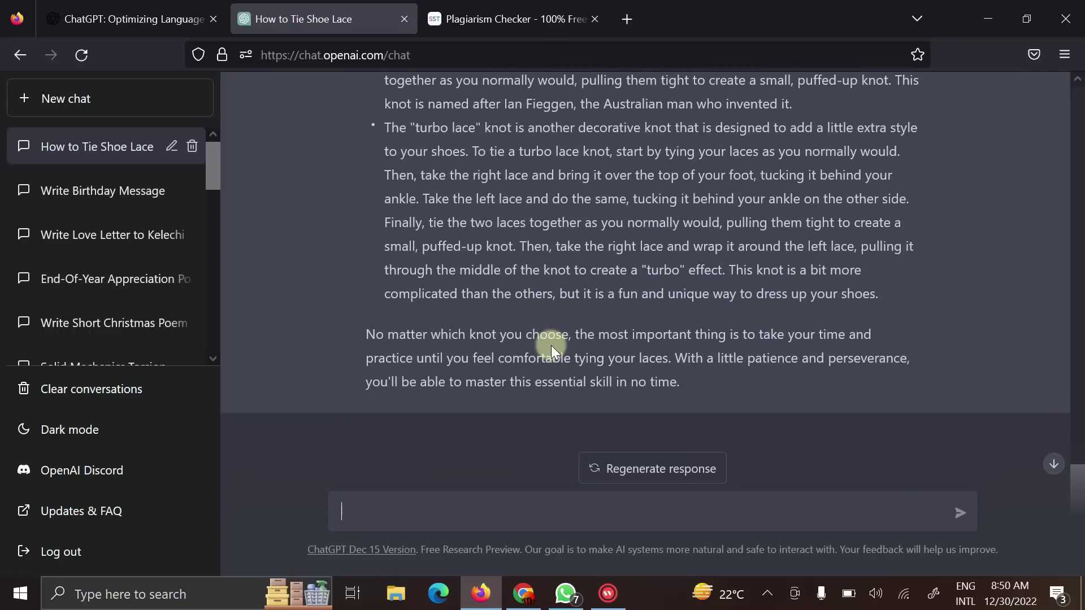
{"action": "scroll", "coordinate": [735, 246], "scroll_direction": "up", "scroll_amount": 3}
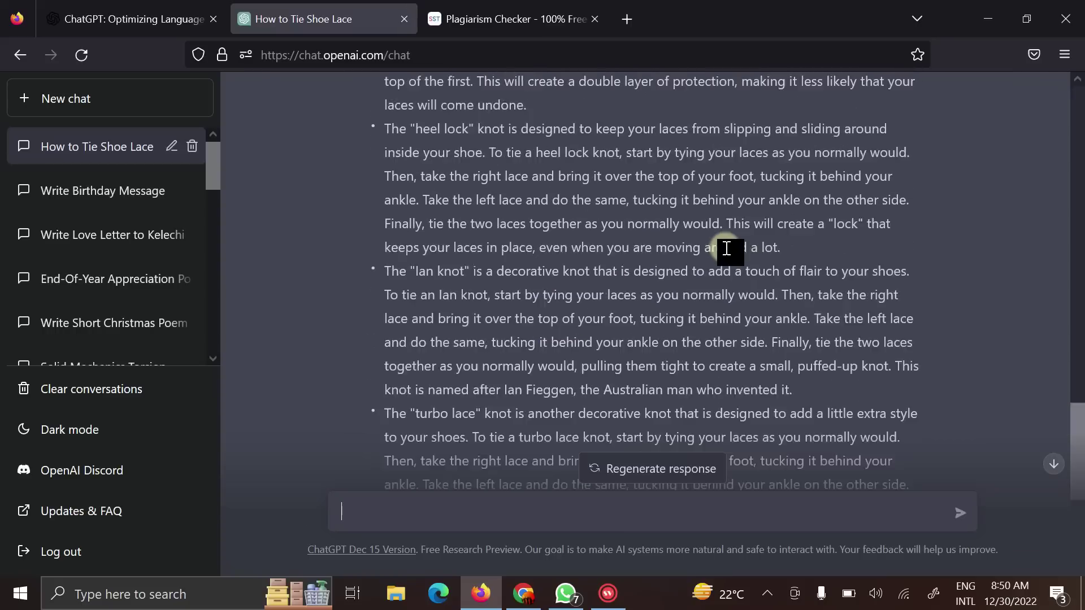
{"action": "scroll", "coordinate": [728, 247], "scroll_direction": "up", "scroll_amount": 5}
{"action": "scroll", "coordinate": [726, 248], "scroll_direction": "up", "scroll_amount": 4}
{"action": "scroll", "coordinate": [725, 248], "scroll_direction": "up", "scroll_amount": 4}
{"action": "scroll", "coordinate": [725, 247], "scroll_direction": "up", "scroll_amount": 5}
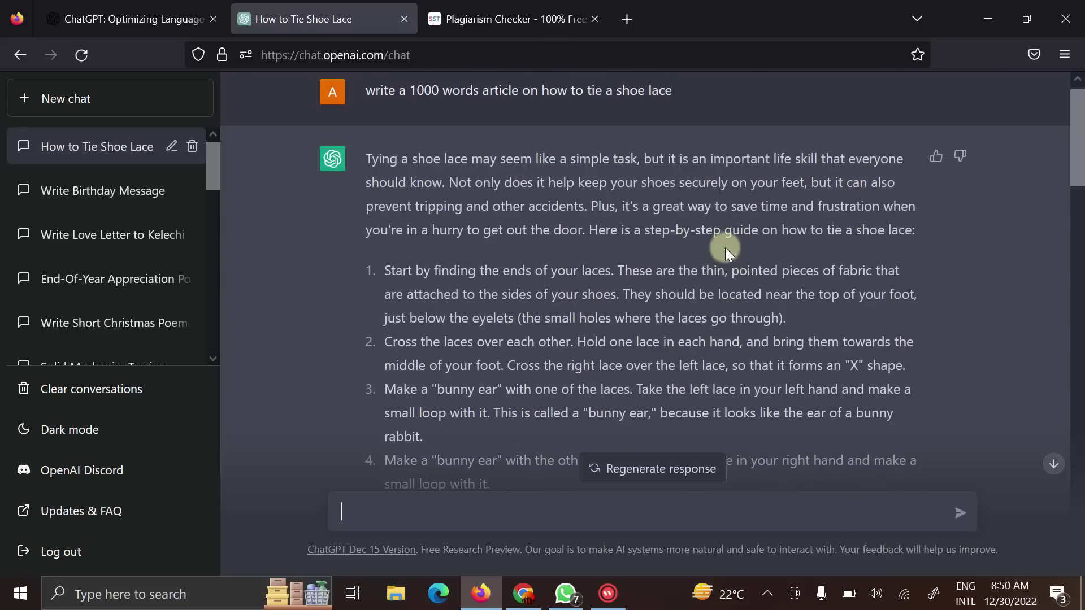
{"action": "scroll", "coordinate": [725, 248], "scroll_direction": "up", "scroll_amount": 1}
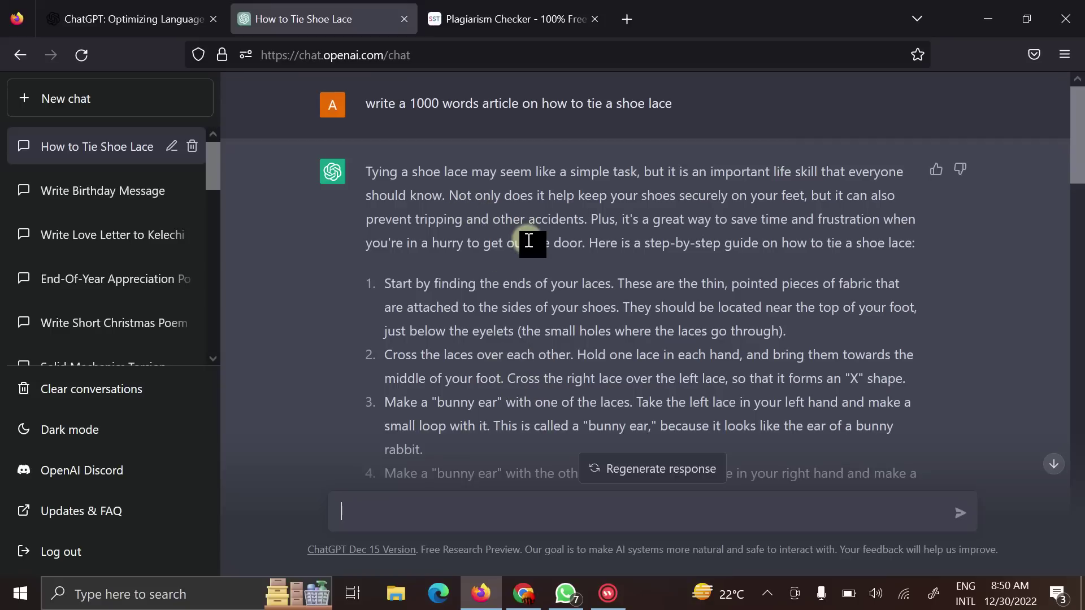
{"action": "scroll", "coordinate": [550, 217], "scroll_direction": "down", "scroll_amount": 2}
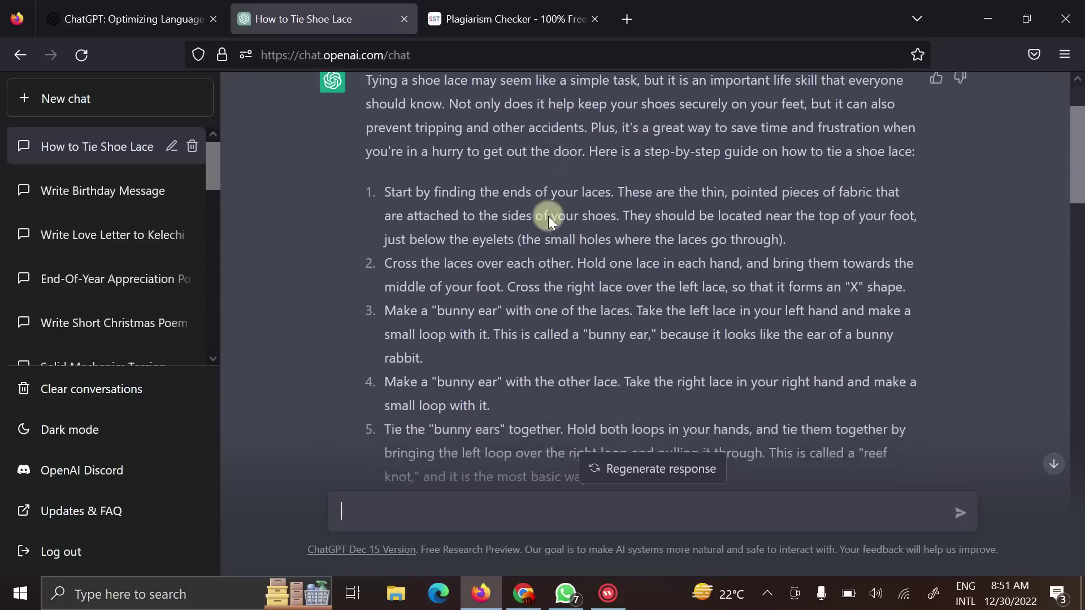
{"action": "scroll", "coordinate": [550, 217], "scroll_direction": "down", "scroll_amount": 1}
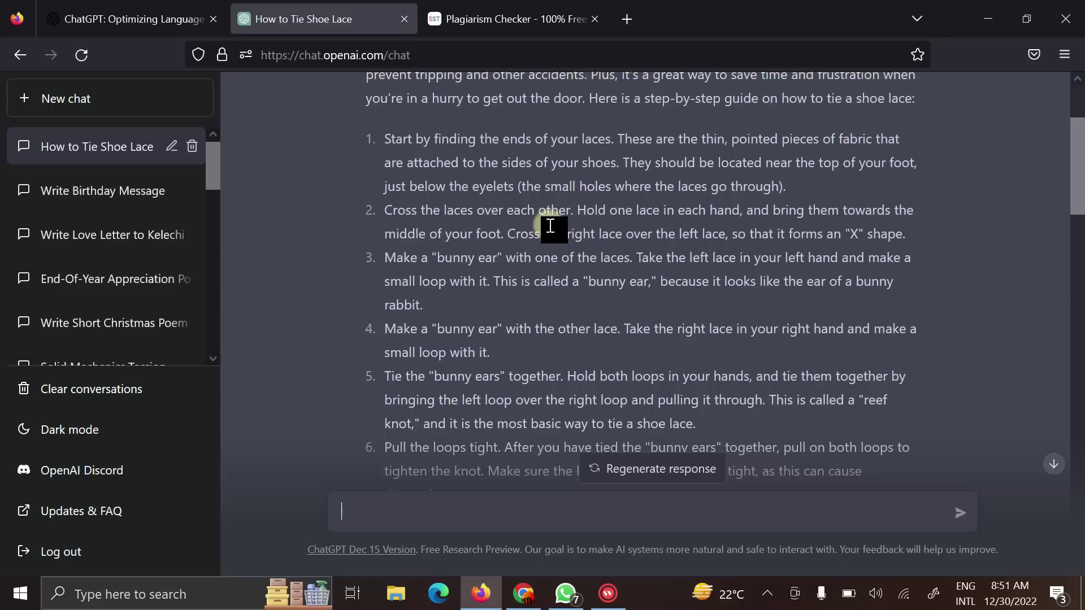
{"action": "scroll", "coordinate": [550, 226], "scroll_direction": "up", "scroll_amount": 2}
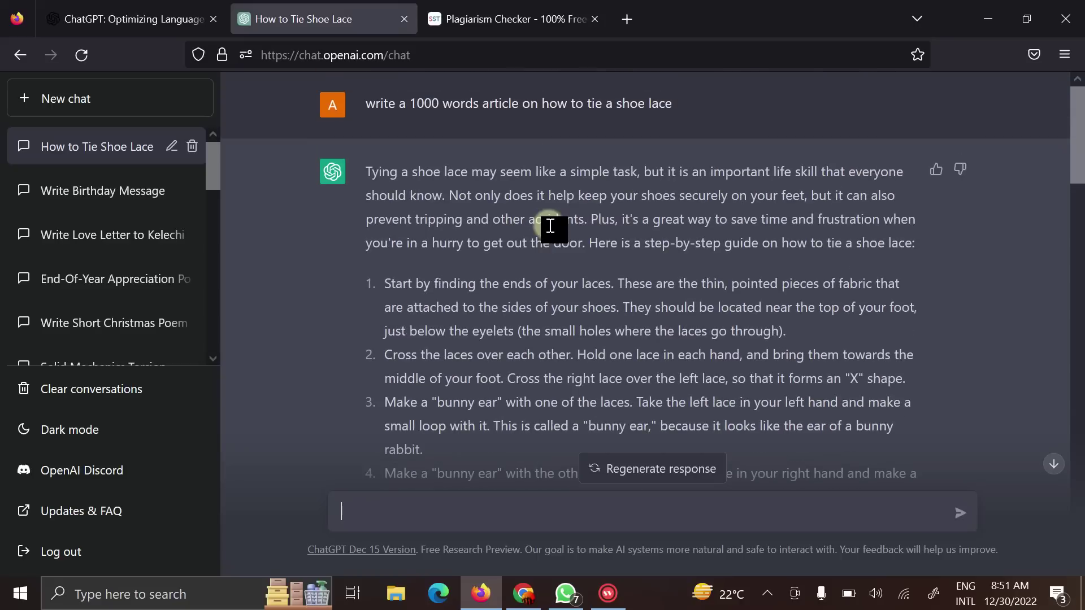
{"action": "scroll", "coordinate": [550, 226], "scroll_direction": "down", "scroll_amount": 5}
{"action": "scroll", "coordinate": [549, 226], "scroll_direction": "down", "scroll_amount": 3}
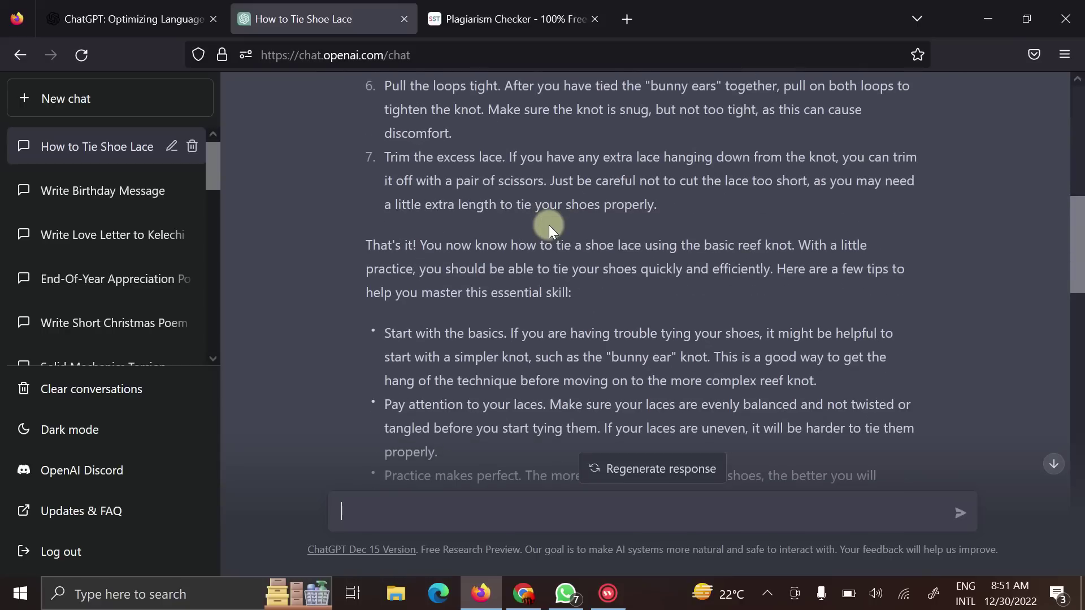
{"action": "scroll", "coordinate": [548, 225], "scroll_direction": "down", "scroll_amount": 2}
{"action": "scroll", "coordinate": [548, 225], "scroll_direction": "down", "scroll_amount": 3}
{"action": "scroll", "coordinate": [548, 225], "scroll_direction": "up", "scroll_amount": 5}
{"action": "scroll", "coordinate": [550, 227], "scroll_direction": "up", "scroll_amount": 4}
{"action": "scroll", "coordinate": [550, 227], "scroll_direction": "up", "scroll_amount": 1}
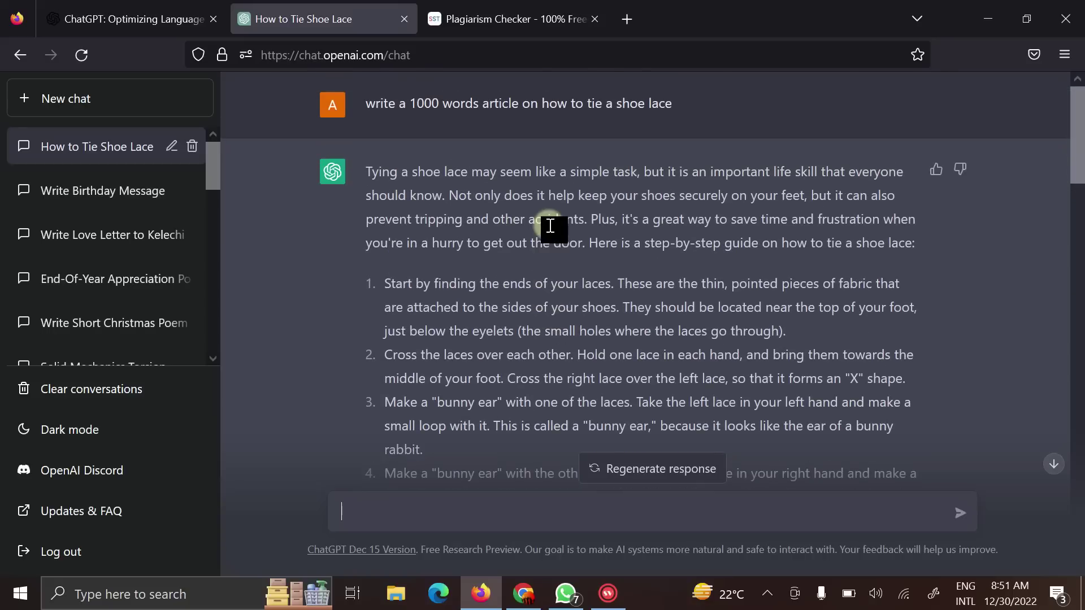
Scroll through the pasted shoe-lace article in the checker, then reopen the shoe-lace chat
{"action": "left_click", "coordinate": [496, 8]}
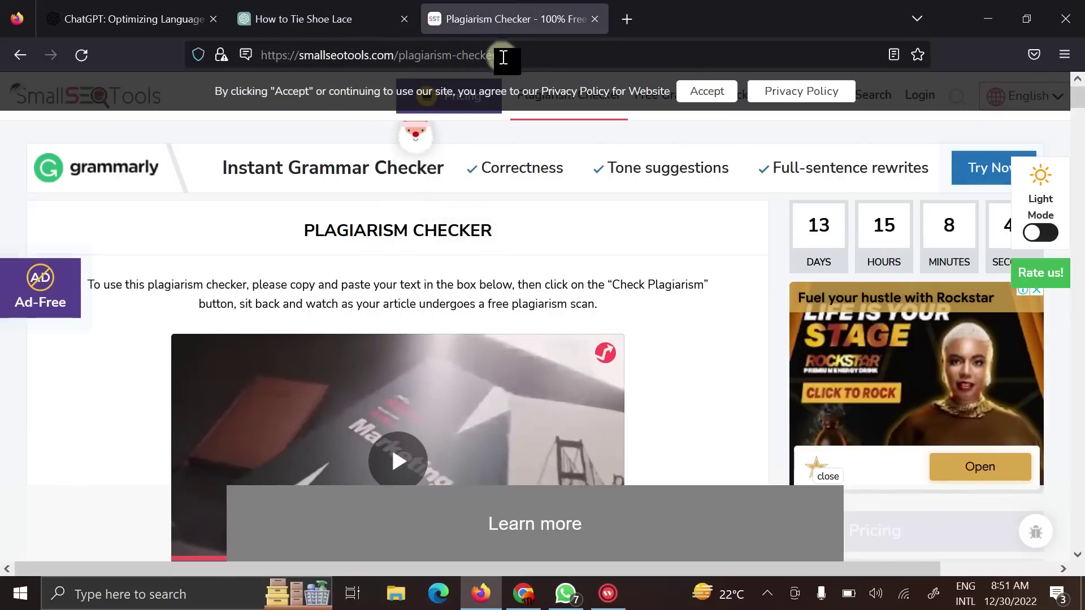
{"action": "scroll", "coordinate": [429, 255], "scroll_direction": "down", "scroll_amount": 5}
{"action": "scroll", "coordinate": [428, 304], "scroll_direction": "down", "scroll_amount": 3}
{"action": "scroll", "coordinate": [416, 347], "scroll_direction": "down", "scroll_amount": 3}
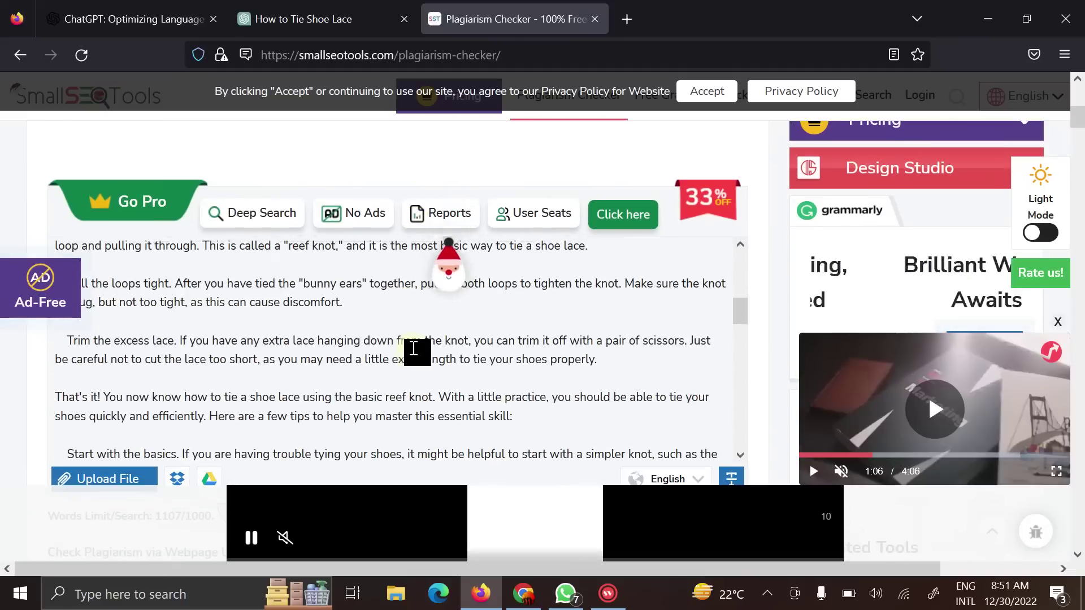
{"action": "scroll", "coordinate": [379, 342], "scroll_direction": "down", "scroll_amount": 3}
{"action": "scroll", "coordinate": [379, 342], "scroll_direction": "down", "scroll_amount": 3}
{"action": "scroll", "coordinate": [379, 341], "scroll_direction": "down", "scroll_amount": 3}
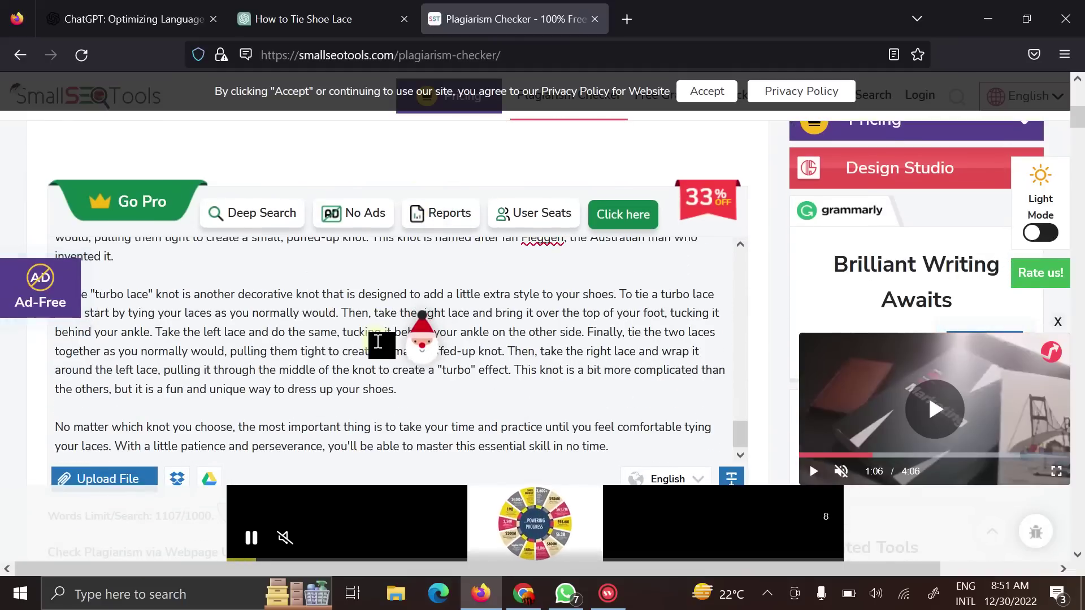
{"action": "scroll", "coordinate": [372, 342], "scroll_direction": "up", "scroll_amount": 3}
{"action": "scroll", "coordinate": [372, 341], "scroll_direction": "down", "scroll_amount": 5}
{"action": "left_click", "coordinate": [322, 17]}
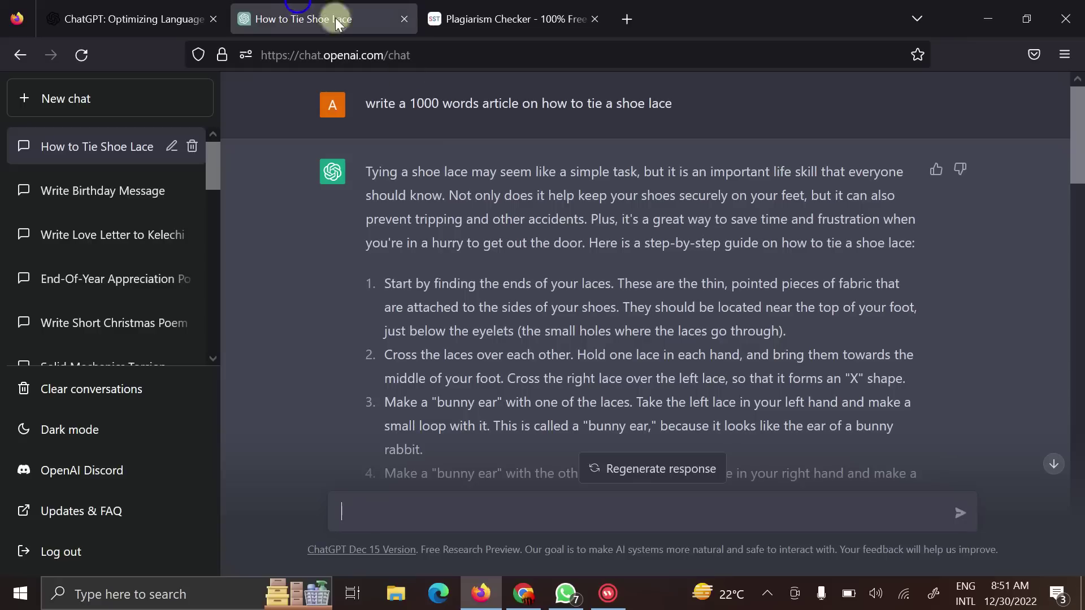
{"action": "mouse_move", "coordinate": [526, 102]}
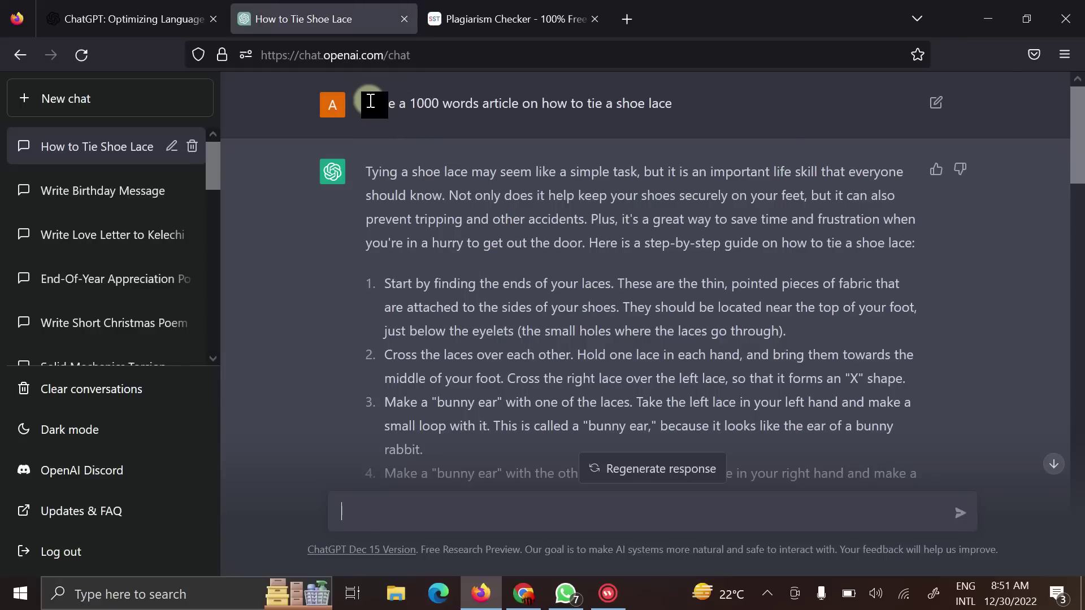
Copy the original 1000-word shoe-lace prompt and resubmit it as a new message; the reply errors
{"action": "left_click_drag", "start_coordinate": [370, 101], "coordinate": [675, 105]}
{"action": "right_click", "coordinate": [675, 105]}
{"action": "left_click", "coordinate": [678, 121]}
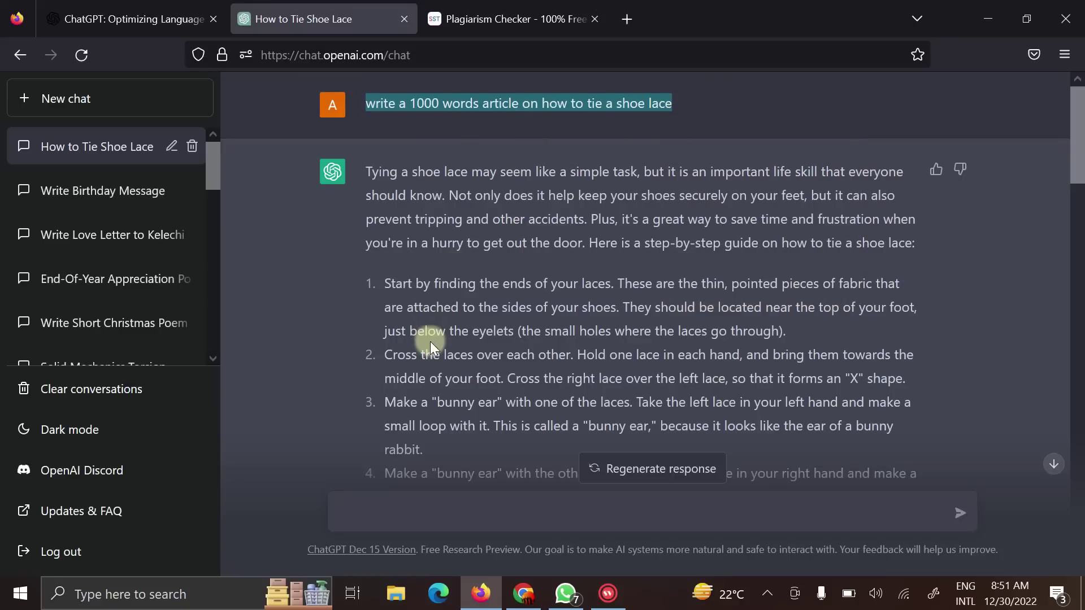
{"action": "scroll", "coordinate": [429, 373], "scroll_direction": "down", "scroll_amount": 2}
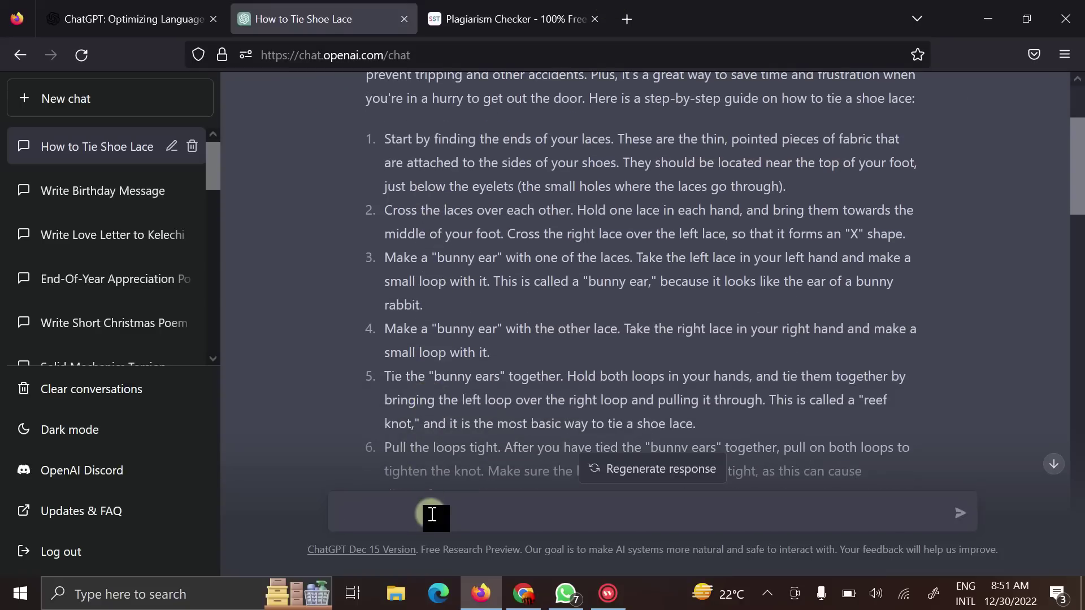
{"action": "key", "text": "ctrl+v"}
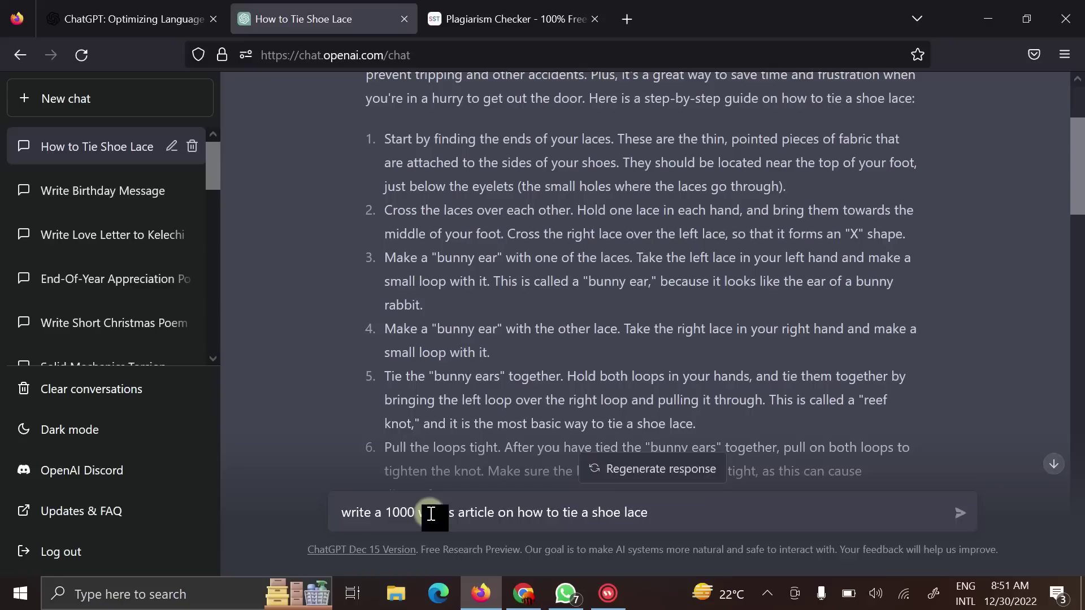
{"action": "key", "text": "Return"}
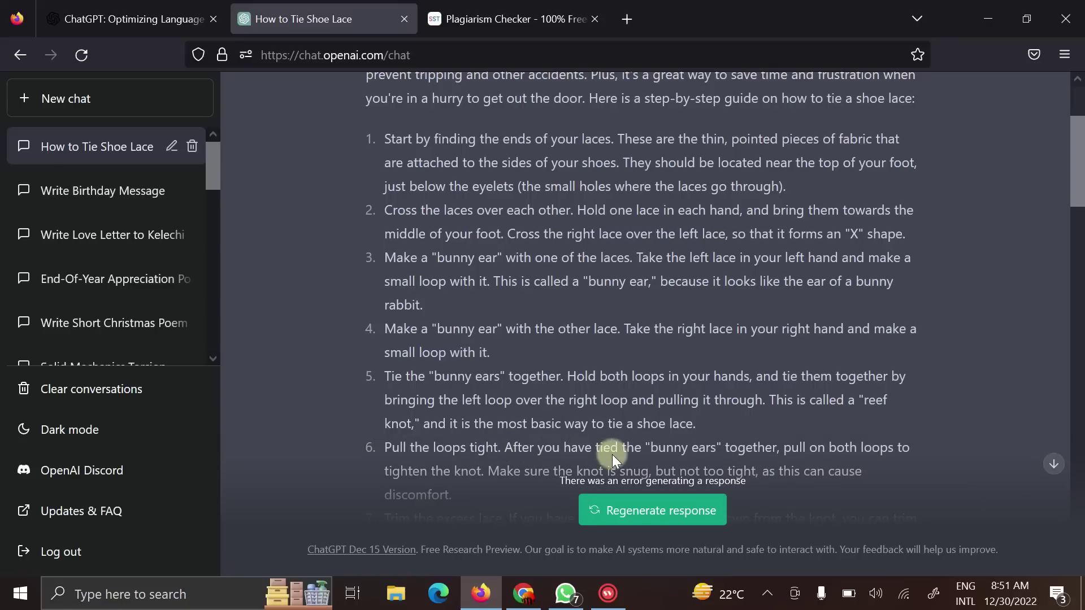
{"action": "scroll", "coordinate": [973, 393], "scroll_direction": "down", "scroll_amount": 5}
{"action": "scroll", "coordinate": [1019, 288], "scroll_direction": "down", "scroll_amount": 10}
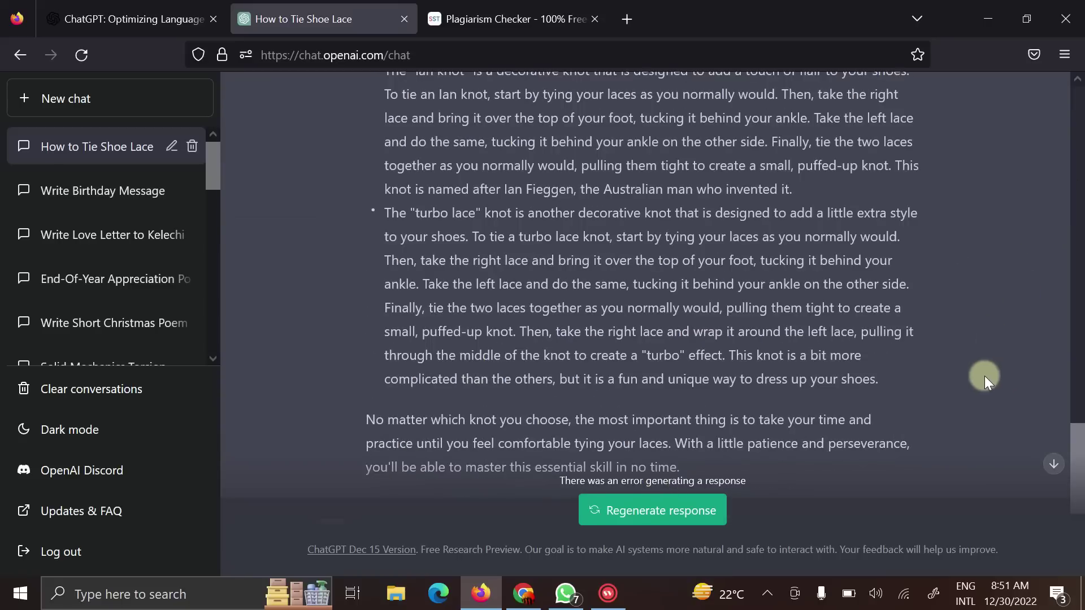
{"action": "scroll", "coordinate": [984, 376], "scroll_direction": "down", "scroll_amount": 10}
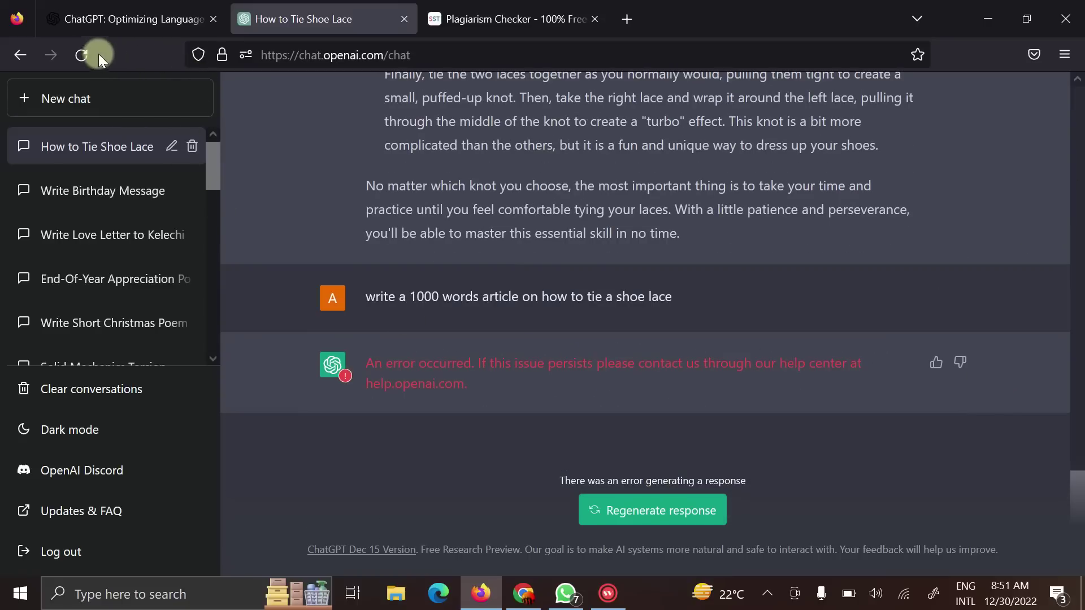
Reload ChatGPT and send 'write a 1000 words article on how to tie a shoe lace' in a fresh chat
{"action": "left_click", "coordinate": [78, 53]}
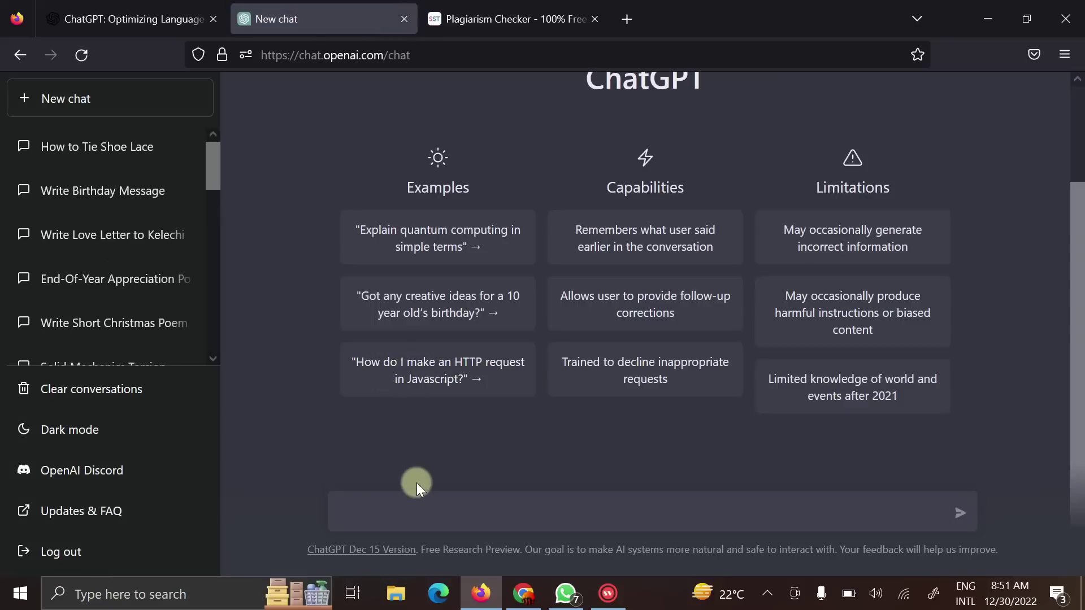
{"action": "type", "text": "write a 1000 words article on how to tie a shoe lace"}
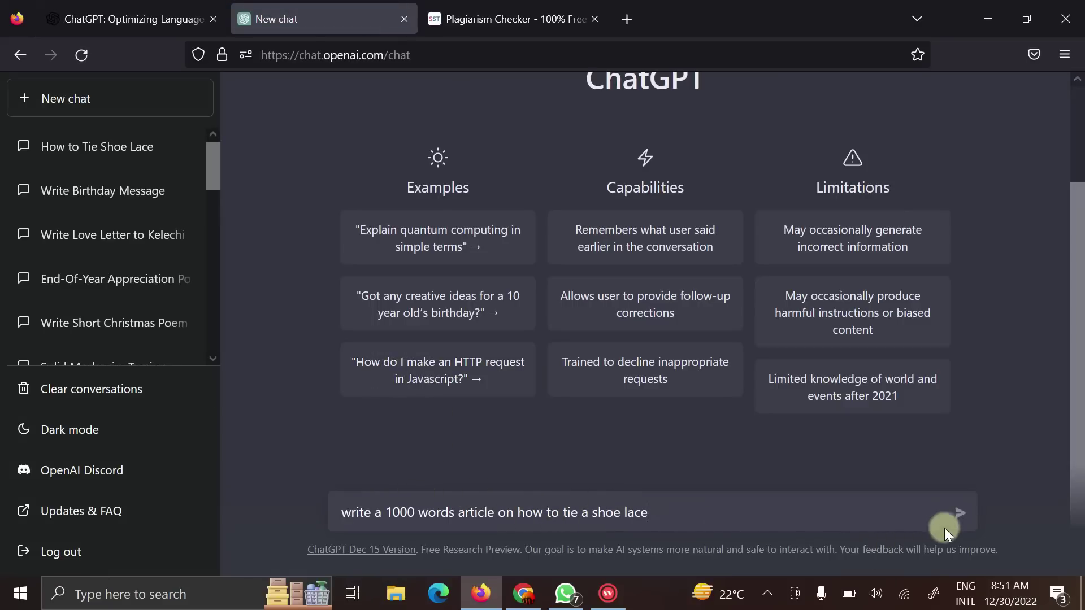
{"action": "left_click", "coordinate": [959, 515]}
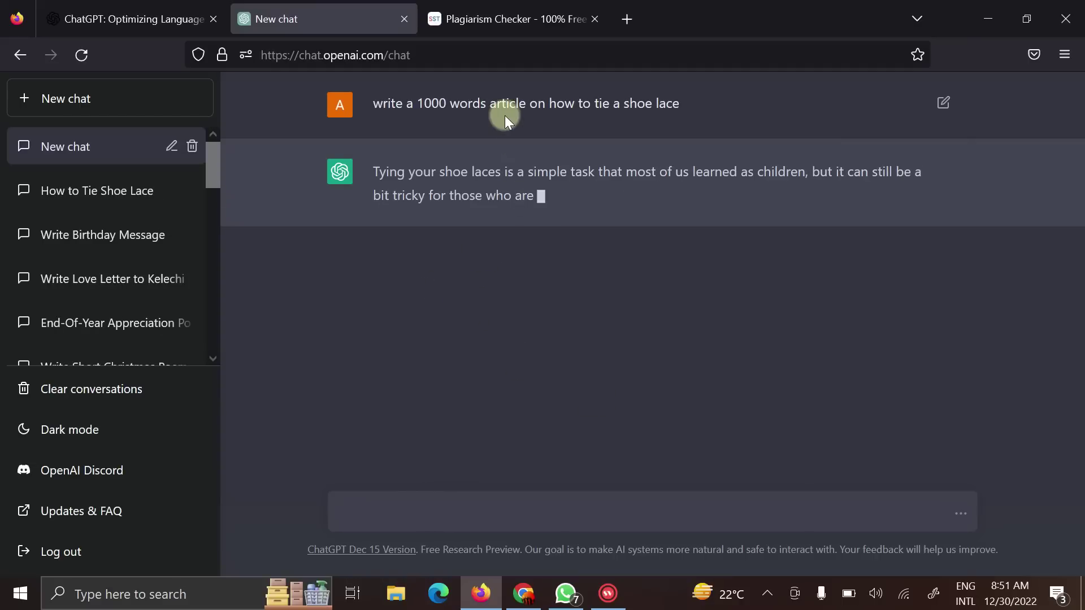
Delete all the old shoe-lace text from the checker box, leaving 0/1000 words
{"action": "left_click", "coordinate": [460, 7]}
{"action": "scroll", "coordinate": [305, 376], "scroll_direction": "up", "scroll_amount": 5}
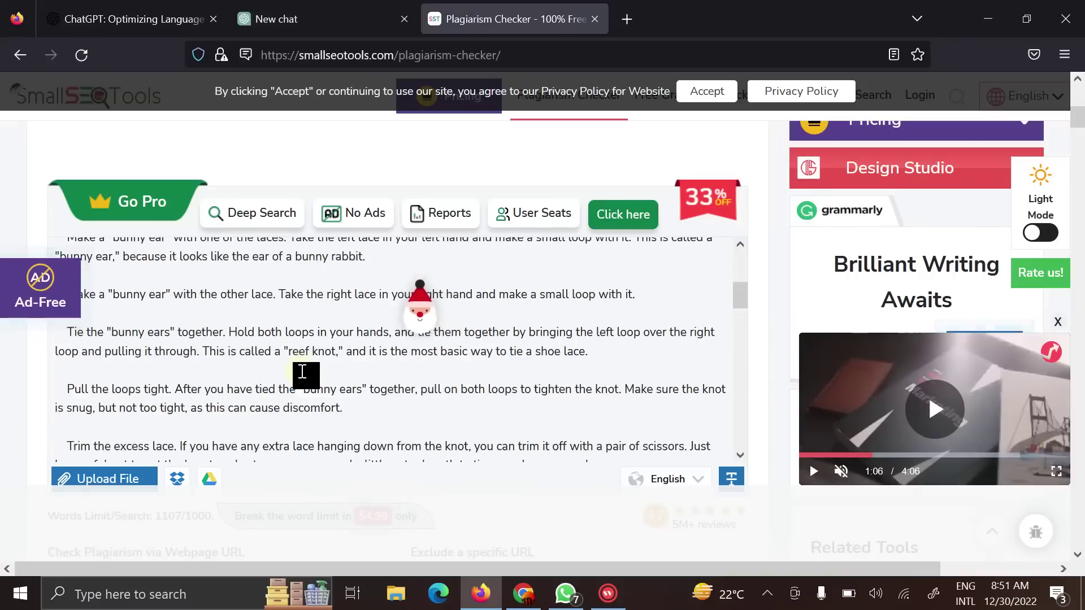
{"action": "scroll", "coordinate": [305, 376], "scroll_direction": "up", "scroll_amount": 3}
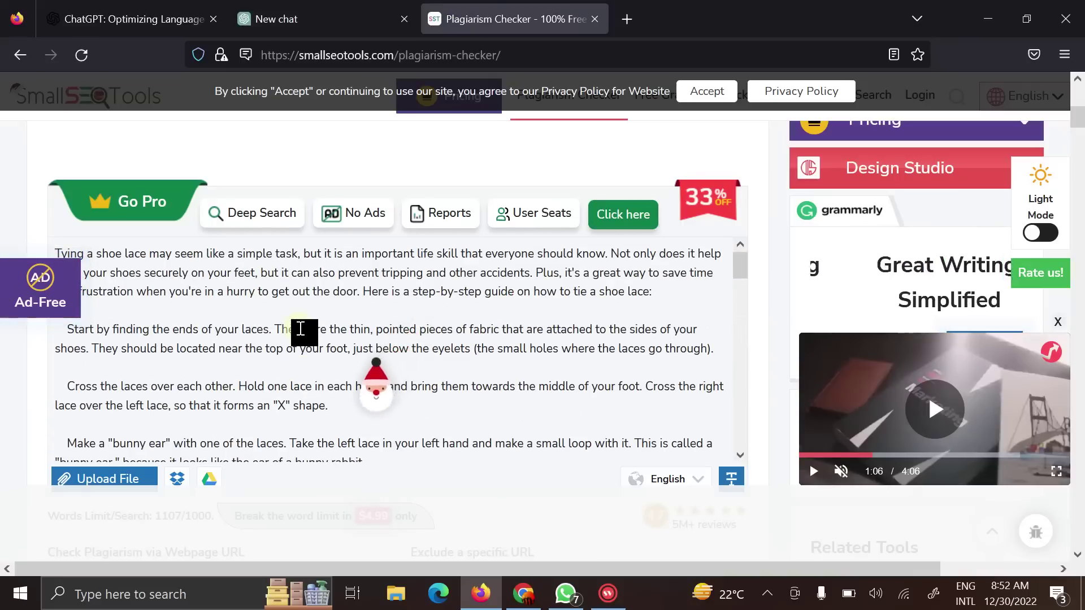
{"action": "key", "text": "ctrl+a"}
{"action": "key", "text": "BackSpace"}
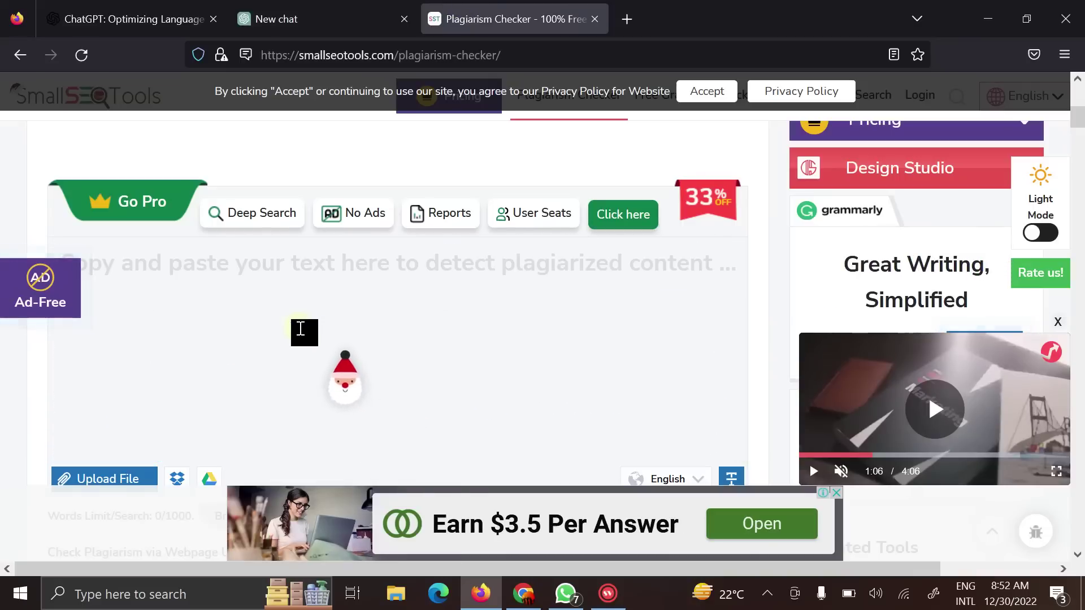
{"action": "scroll", "coordinate": [303, 305], "scroll_direction": "down", "scroll_amount": 1}
{"action": "scroll", "coordinate": [303, 306], "scroll_direction": "down", "scroll_amount": 2}
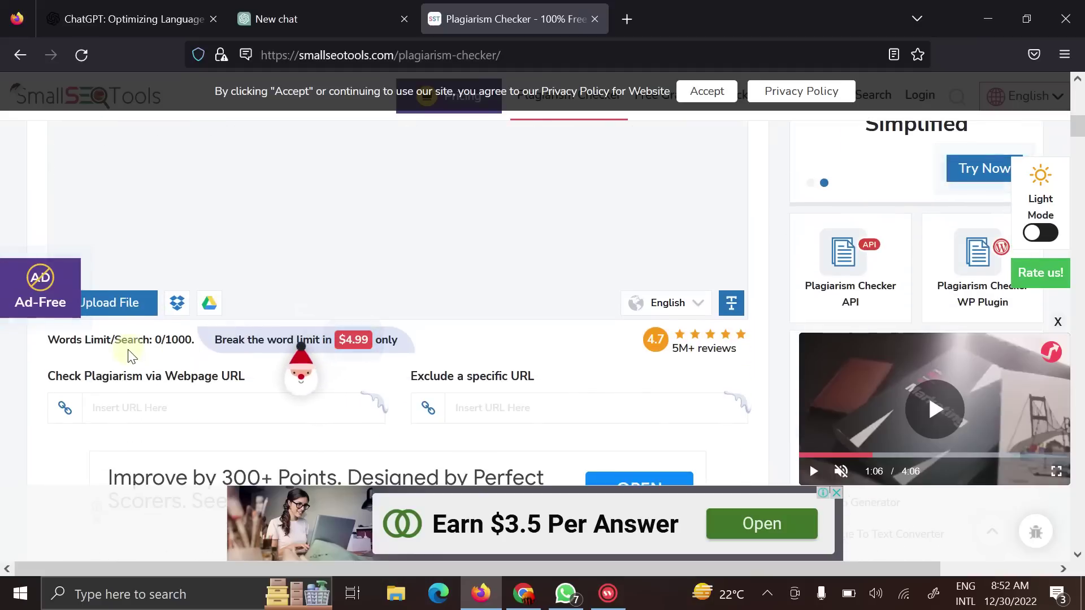
{"action": "scroll", "coordinate": [267, 257], "scroll_direction": "up", "scroll_amount": 1}
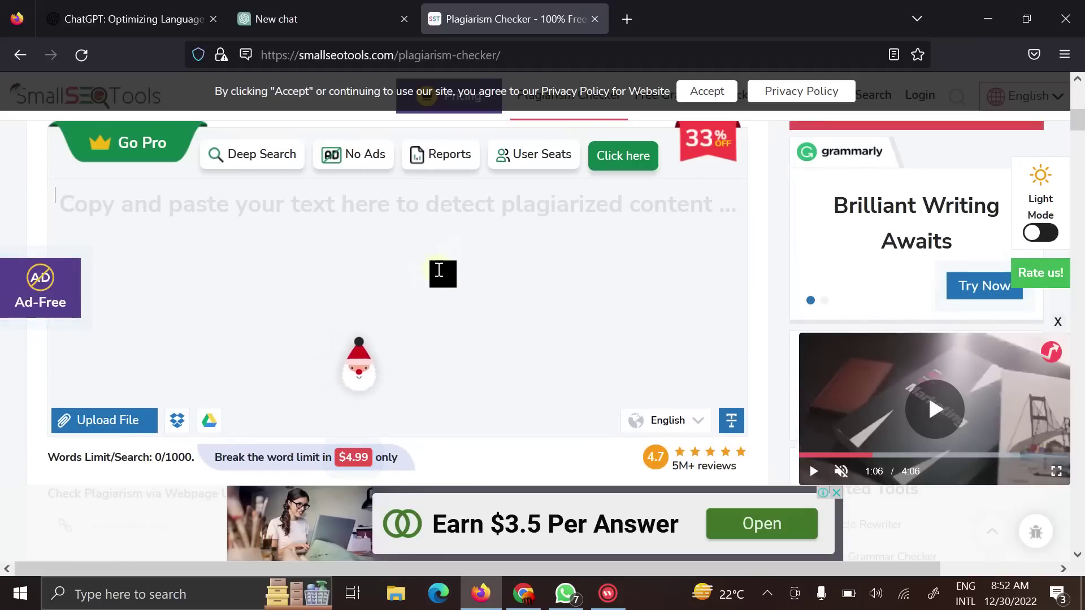
{"action": "scroll", "coordinate": [238, 303], "scroll_direction": "down", "scroll_amount": 2}
{"action": "scroll", "coordinate": [332, 266], "scroll_direction": "up", "scroll_amount": 2}
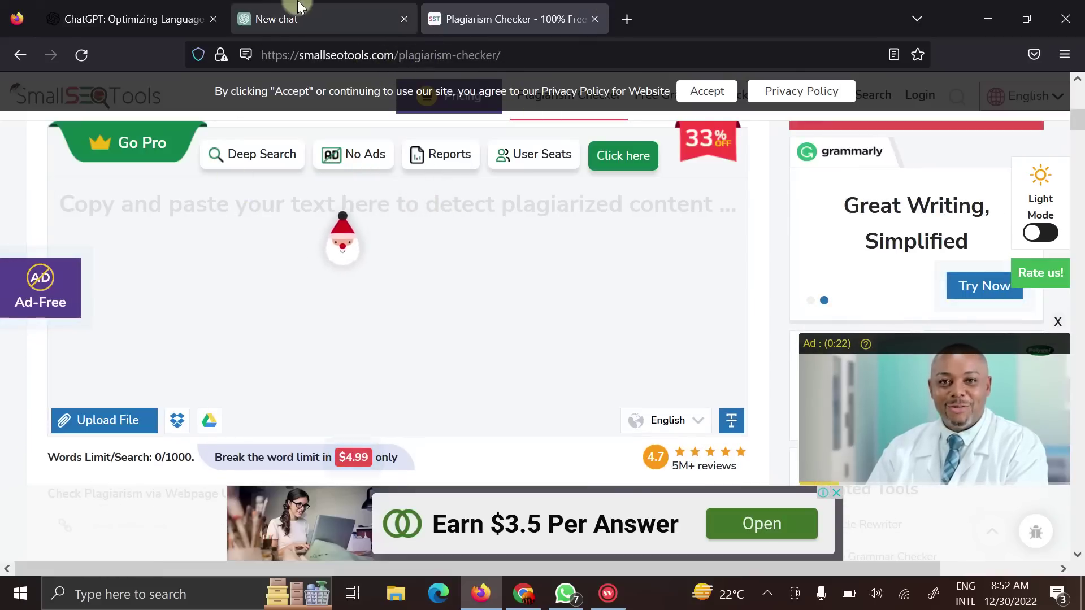
Follow the new article while it generates until it stops mid-tip at '3. Use'
{"action": "left_click", "coordinate": [288, 19]}
{"action": "scroll", "coordinate": [585, 315], "scroll_direction": "up", "scroll_amount": 2}
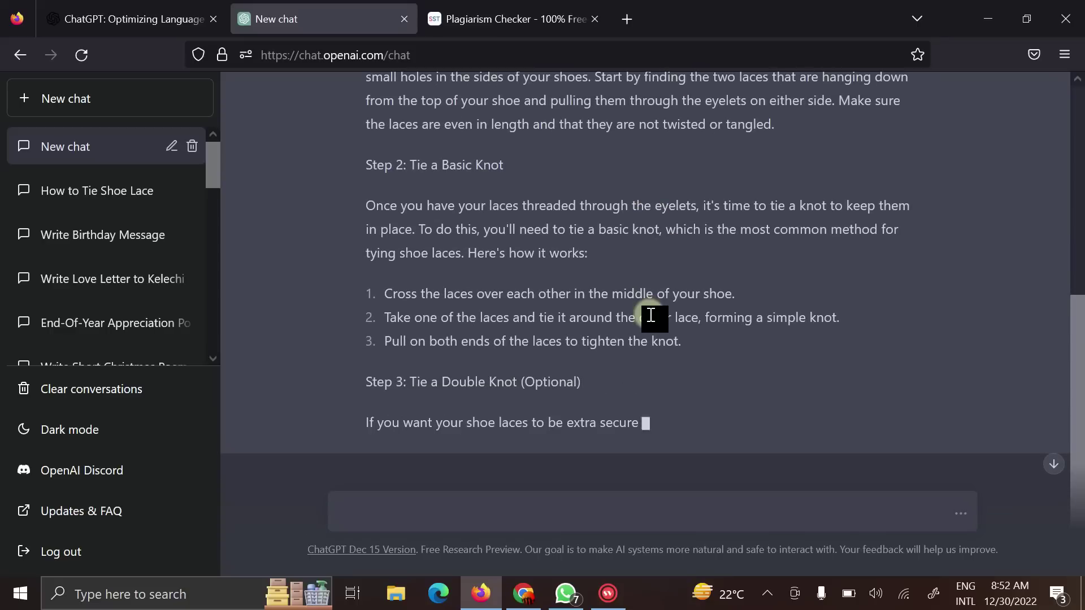
{"action": "scroll", "coordinate": [641, 304], "scroll_direction": "up", "scroll_amount": 2}
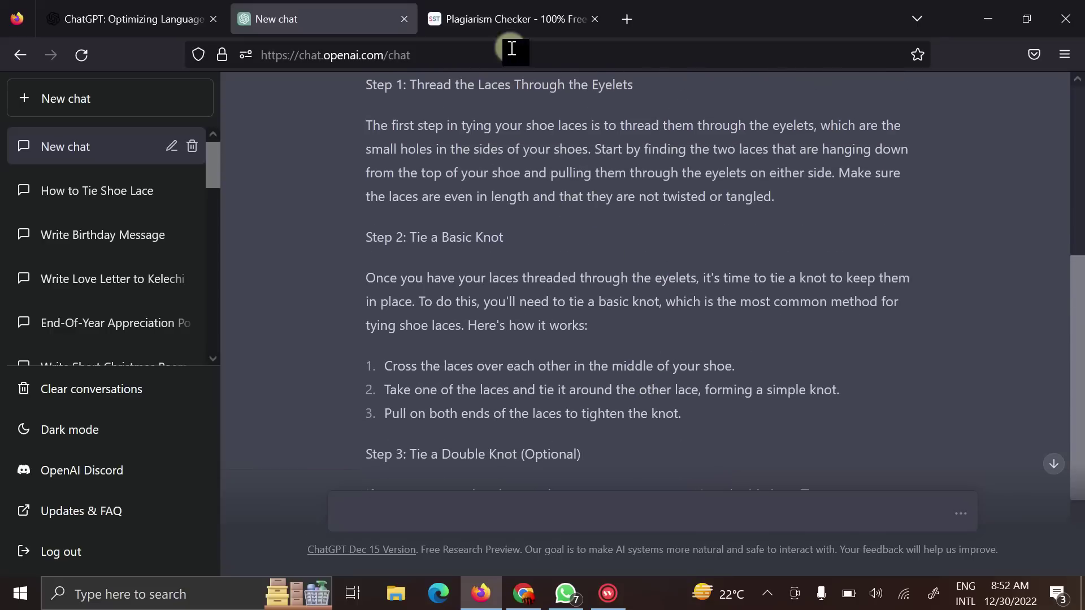
{"action": "left_click", "coordinate": [511, 7]}
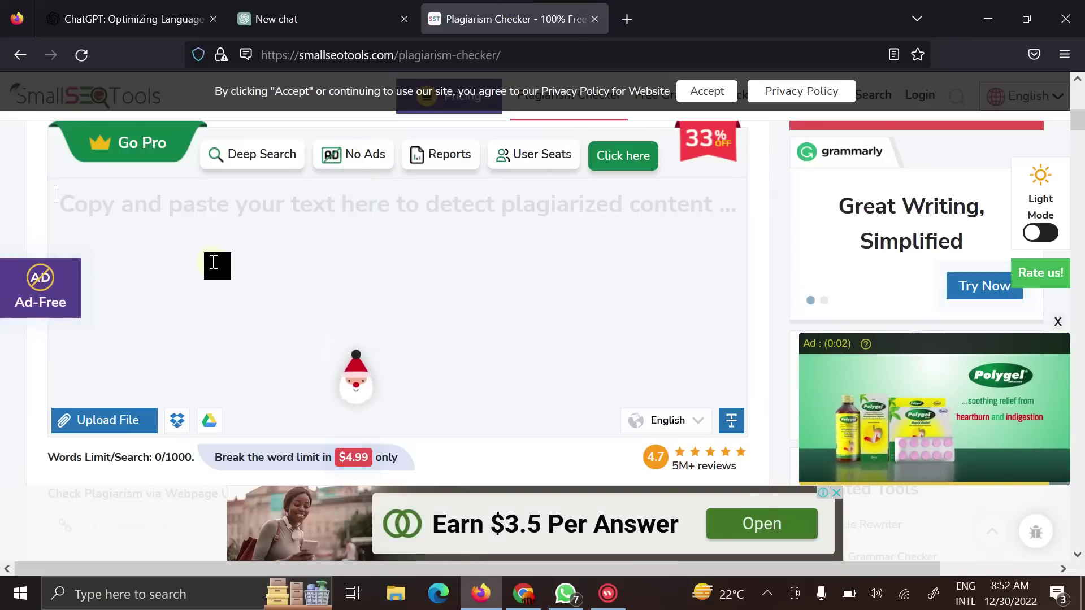
{"action": "left_click", "coordinate": [353, 7]}
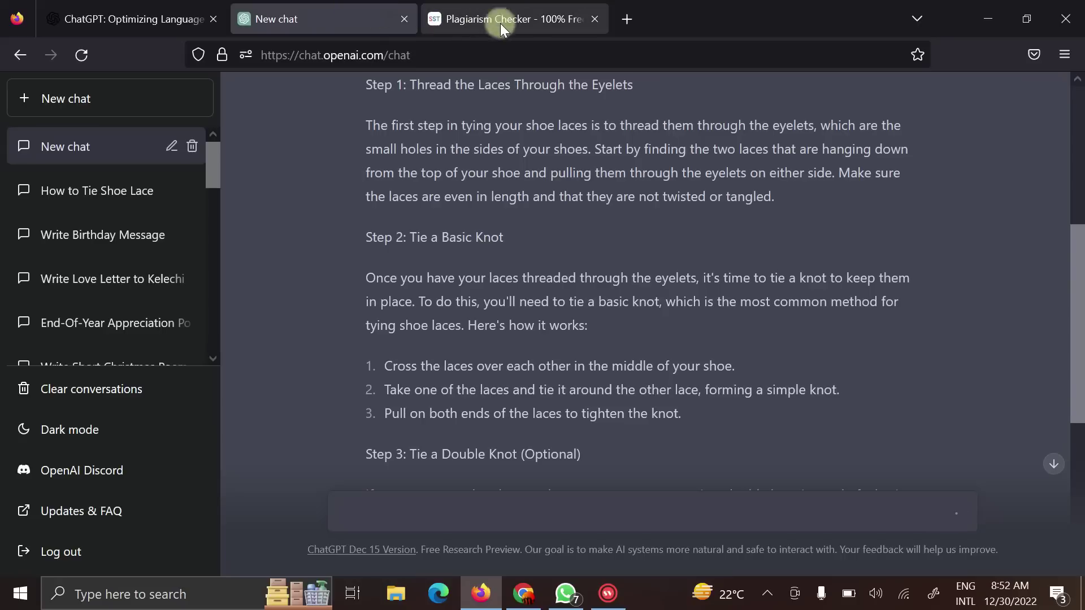
{"action": "scroll", "coordinate": [480, 324], "scroll_direction": "down", "scroll_amount": 3}
{"action": "scroll", "coordinate": [479, 325], "scroll_direction": "down", "scroll_amount": 4}
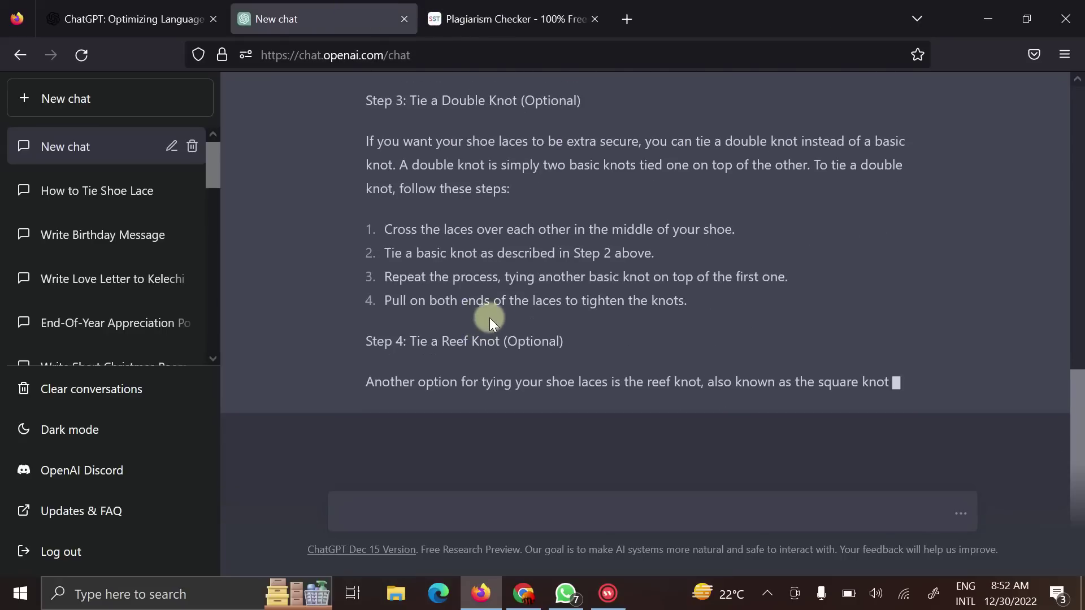
{"action": "scroll", "coordinate": [477, 240], "scroll_direction": "up", "scroll_amount": 3}
{"action": "scroll", "coordinate": [478, 240], "scroll_direction": "up", "scroll_amount": 4}
{"action": "scroll", "coordinate": [477, 240], "scroll_direction": "up", "scroll_amount": 1}
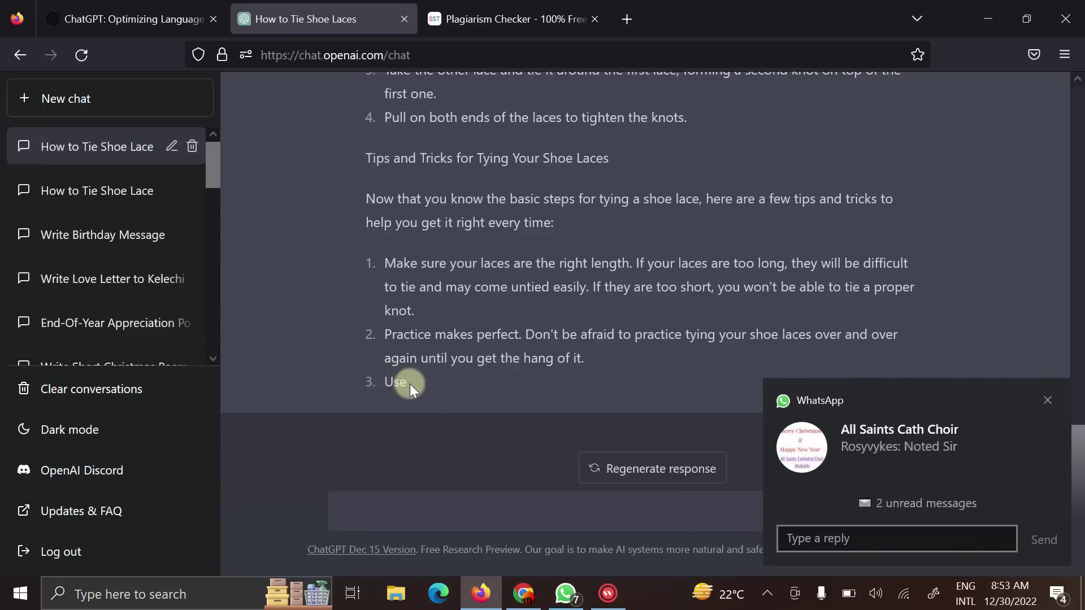
Dismiss the WhatsApp popups and send 'continue' to add the lace lock and elastic lace tips
{"action": "left_click", "coordinate": [1048, 401]}
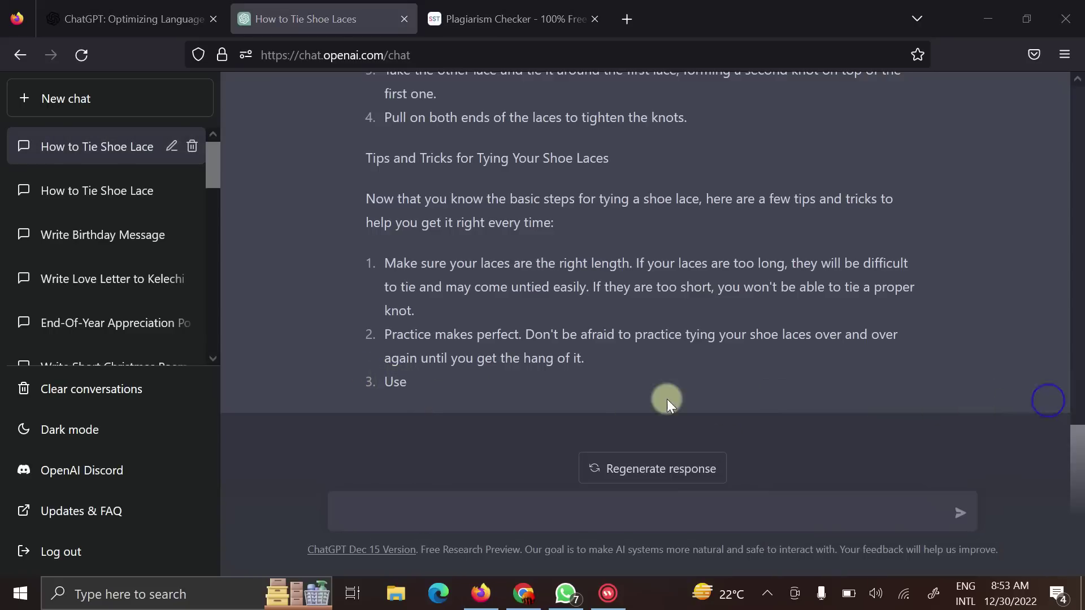
{"action": "left_click", "coordinate": [424, 507]}
{"action": "left_click", "coordinate": [1048, 435]}
{"action": "type", "text": "c"}
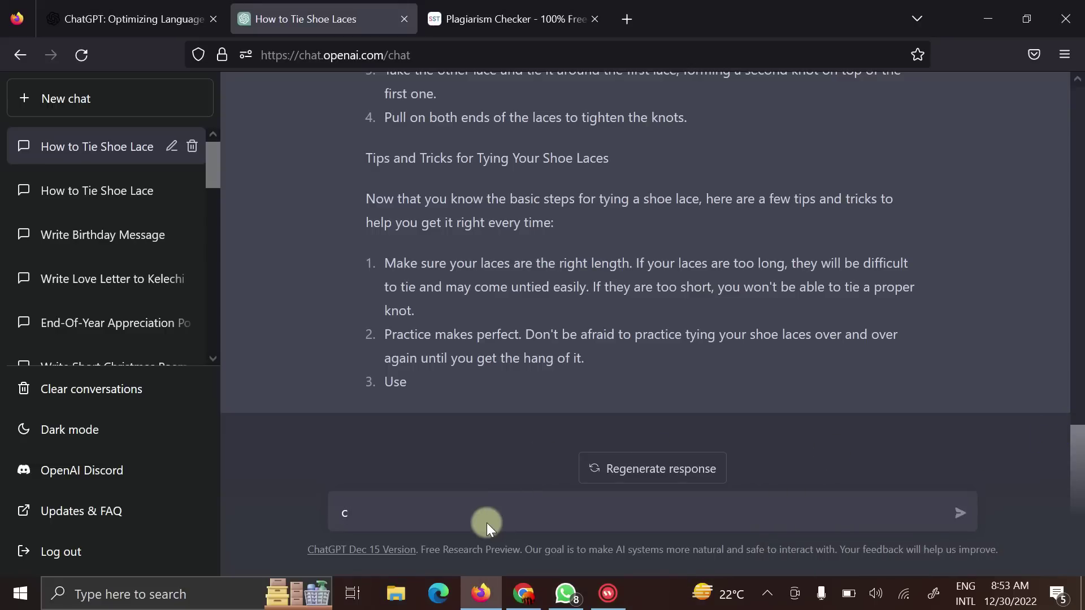
{"action": "type", "text": "ontinue"}
{"action": "key", "text": "Return"}
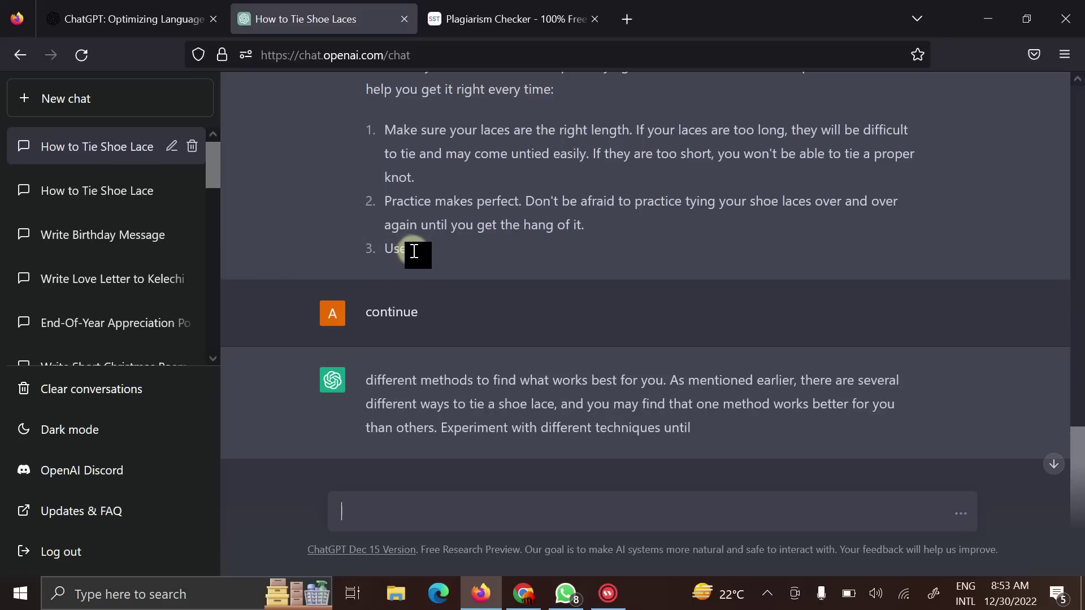
{"action": "scroll", "coordinate": [432, 322], "scroll_direction": "down", "scroll_amount": 1}
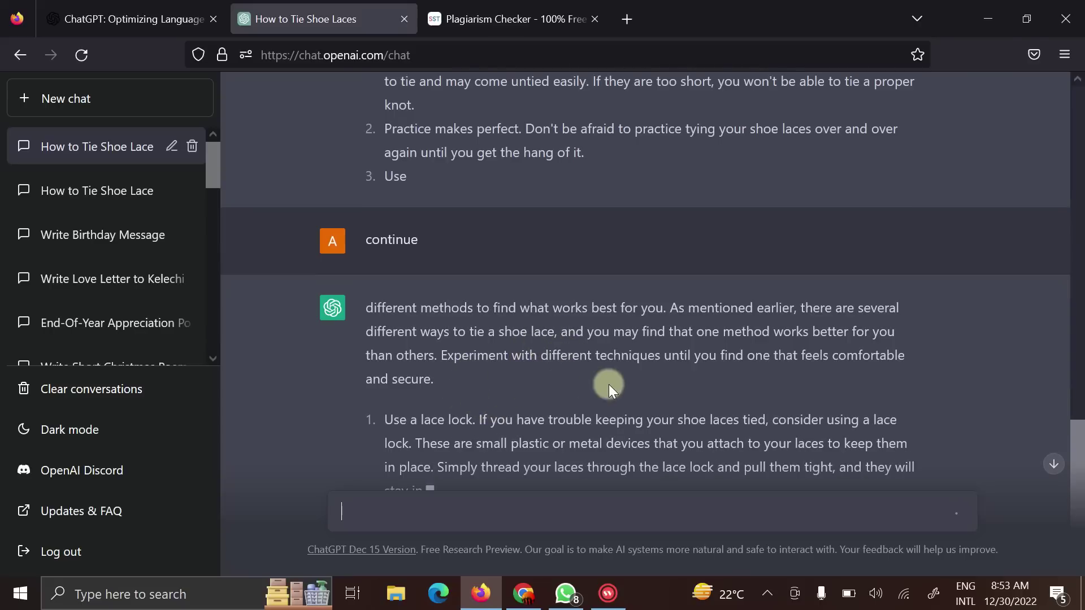
{"action": "scroll", "coordinate": [608, 383], "scroll_direction": "up", "scroll_amount": 2}
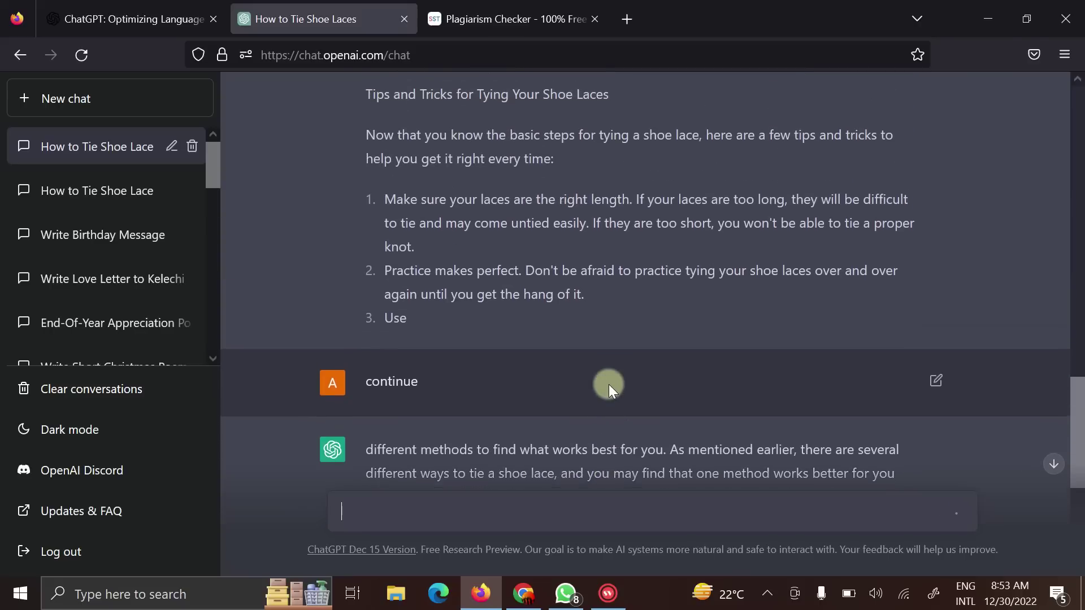
{"action": "scroll", "coordinate": [609, 384], "scroll_direction": "down", "scroll_amount": 3}
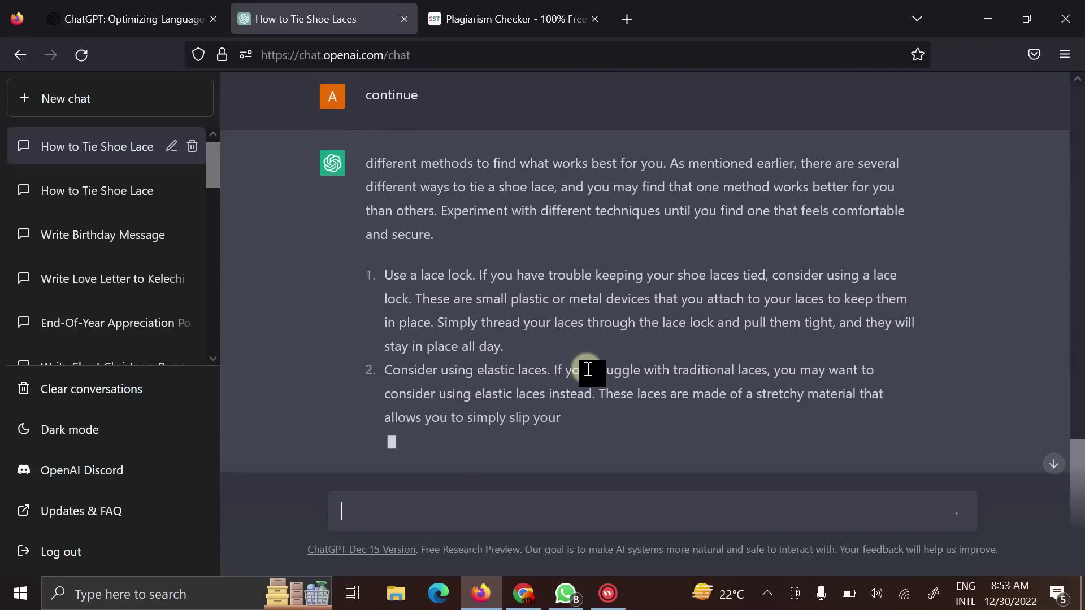
{"action": "scroll", "coordinate": [608, 385], "scroll_direction": "up", "scroll_amount": 5}
{"action": "scroll", "coordinate": [587, 369], "scroll_direction": "up", "scroll_amount": 5}
{"action": "scroll", "coordinate": [588, 371], "scroll_direction": "up", "scroll_amount": 2}
{"action": "scroll", "coordinate": [586, 369], "scroll_direction": "up", "scroll_amount": 2}
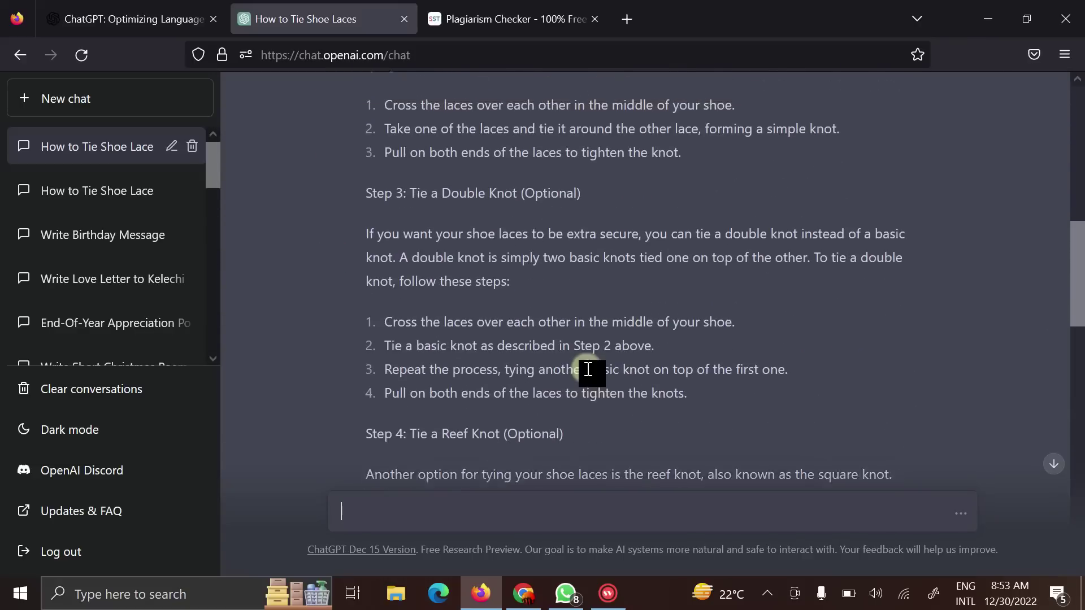
{"action": "scroll", "coordinate": [585, 368], "scroll_direction": "up", "scroll_amount": 2}
{"action": "scroll", "coordinate": [584, 369], "scroll_direction": "up", "scroll_amount": 3}
{"action": "scroll", "coordinate": [555, 348], "scroll_direction": "up", "scroll_amount": 3}
{"action": "scroll", "coordinate": [554, 348], "scroll_direction": "up", "scroll_amount": 1}
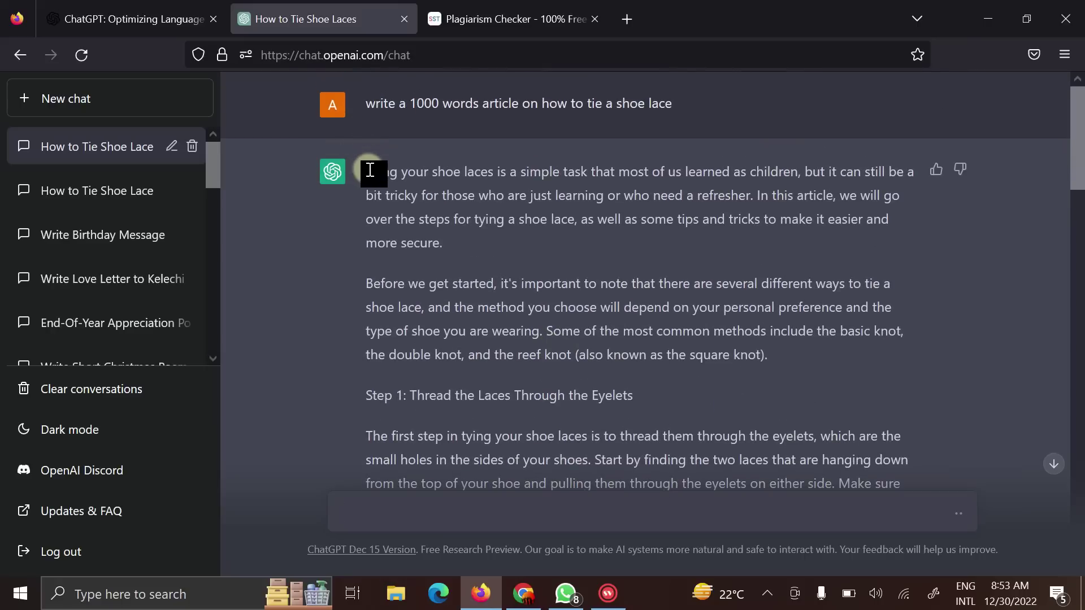
Copy the article from its opening through '3. Use' into the empty checker box, giving 595 words
{"action": "left_click_drag", "start_coordinate": [370, 170], "coordinate": [499, 398]}
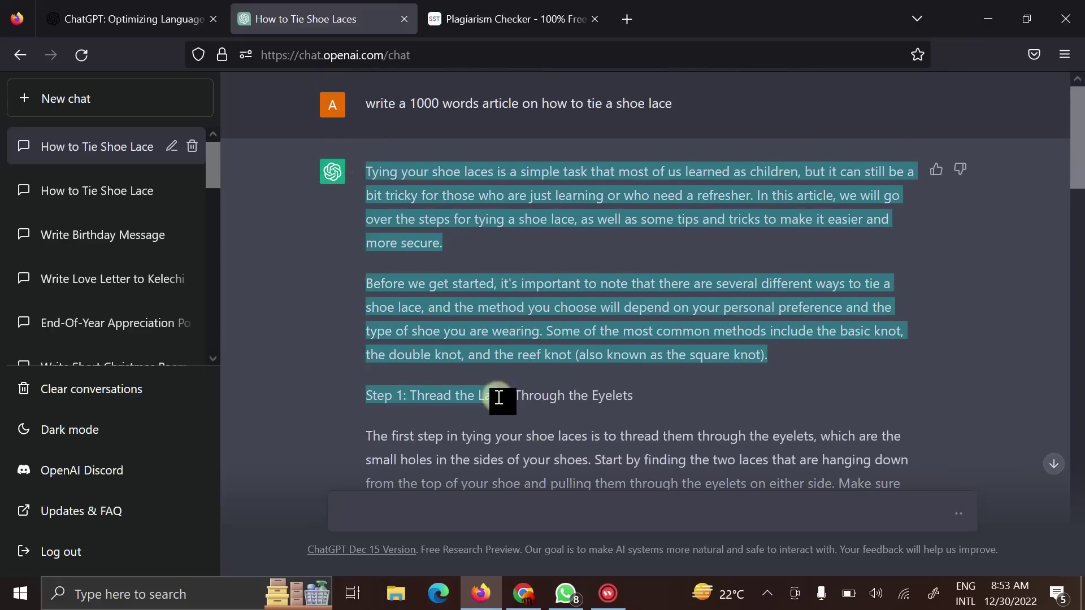
{"action": "scroll", "coordinate": [499, 398], "scroll_direction": "down", "scroll_amount": 3}
{"action": "scroll", "coordinate": [498, 397], "scroll_direction": "down", "scroll_amount": 5}
{"action": "scroll", "coordinate": [499, 397], "scroll_direction": "down", "scroll_amount": 5}
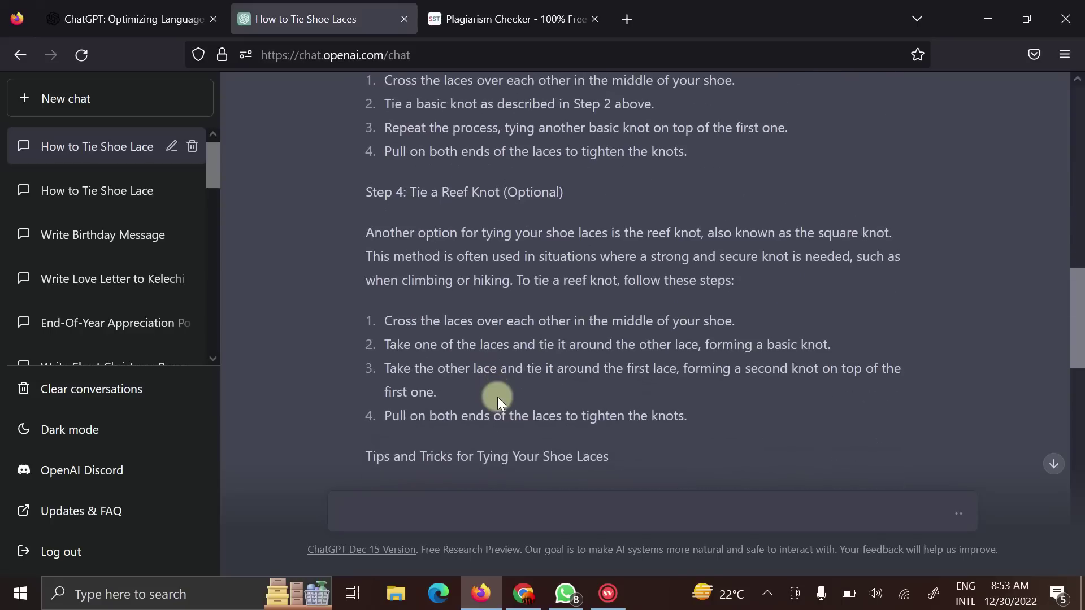
{"action": "scroll", "coordinate": [498, 396], "scroll_direction": "down", "scroll_amount": 1}
{"action": "scroll", "coordinate": [497, 397], "scroll_direction": "down", "scroll_amount": 2}
{"action": "scroll", "coordinate": [497, 397], "scroll_direction": "down", "scroll_amount": 1}
{"action": "scroll", "coordinate": [498, 397], "scroll_direction": "down", "scroll_amount": 2}
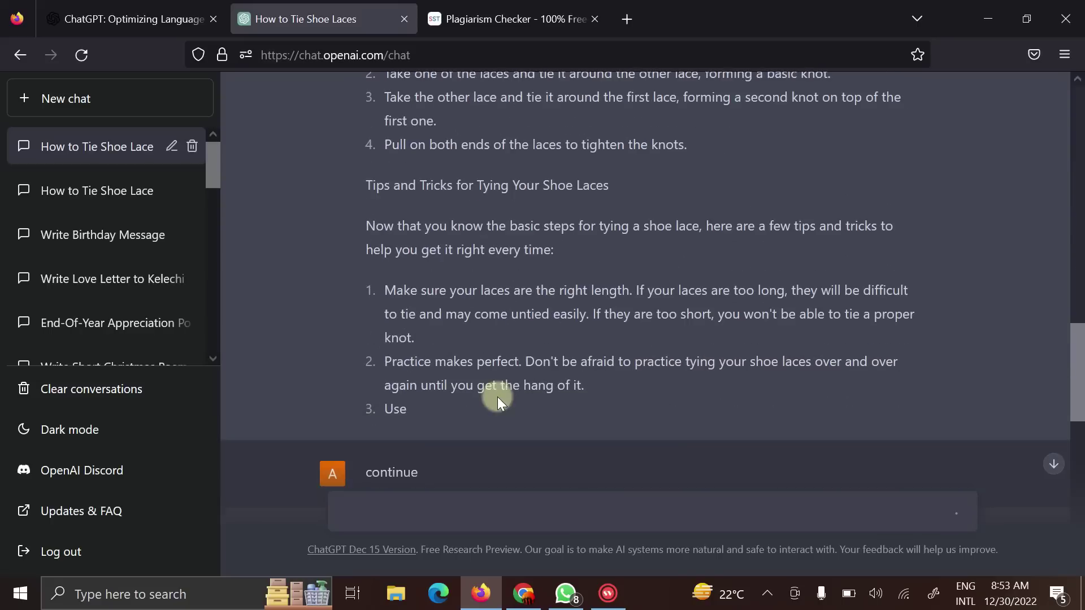
{"action": "left_click_drag", "start_coordinate": [498, 397], "coordinate": [572, 369]}
{"action": "key", "text": "ctrl+c"}
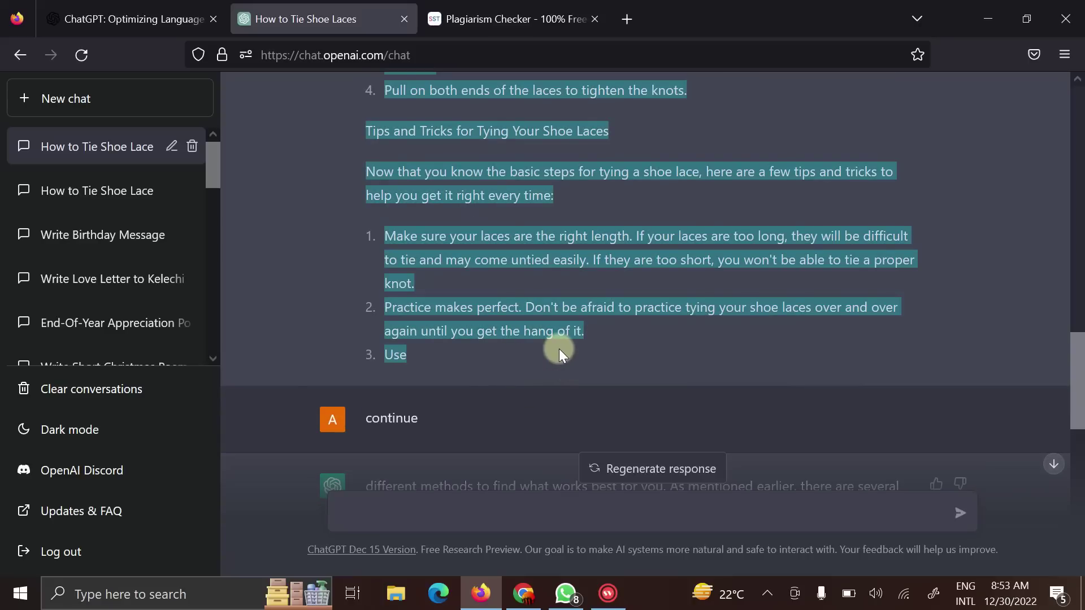
{"action": "right_click", "coordinate": [499, 245]}
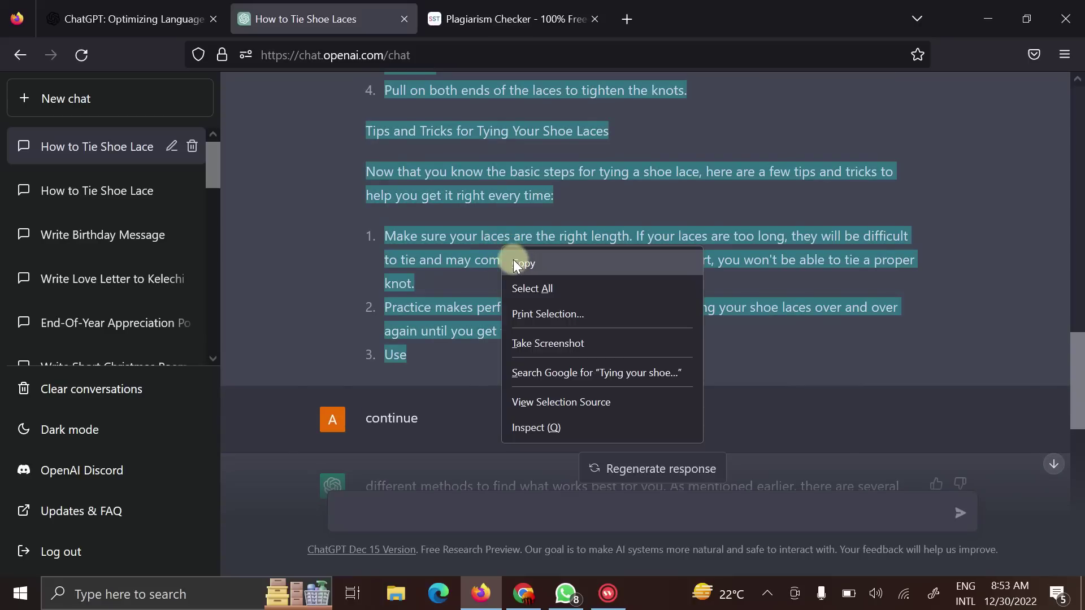
{"action": "left_click", "coordinate": [513, 260]}
{"action": "left_click", "coordinate": [487, 17]}
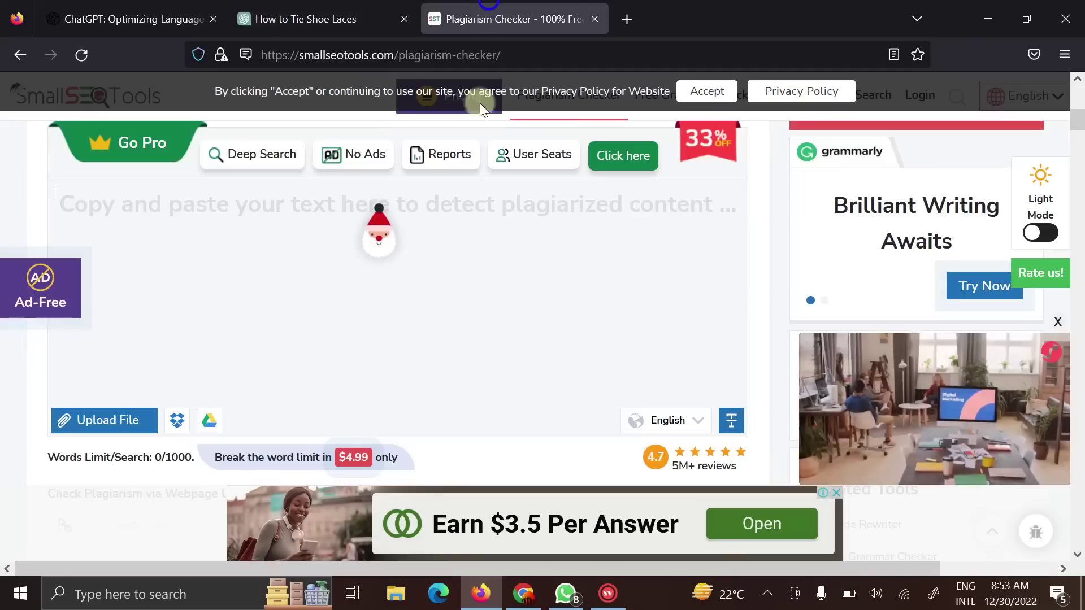
{"action": "left_click", "coordinate": [206, 233]}
{"action": "key", "text": "ctrl+v"}
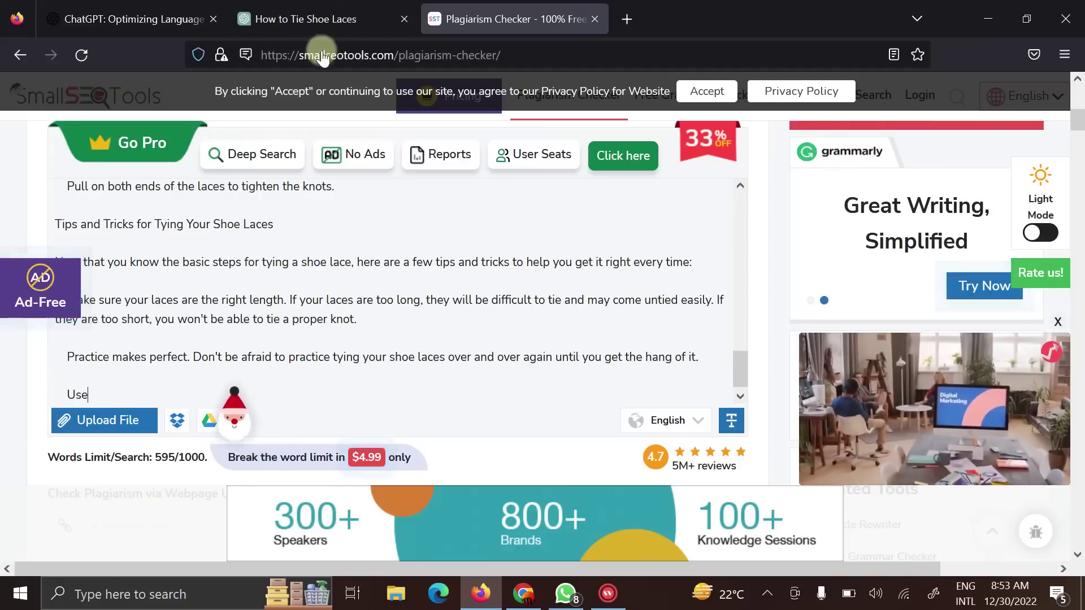
Append the continued tips and conclusion to the checker text, reaching 865/1000 words
{"action": "left_click", "coordinate": [297, 9]}
{"action": "scroll", "coordinate": [498, 351], "scroll_direction": "down", "scroll_amount": 3}
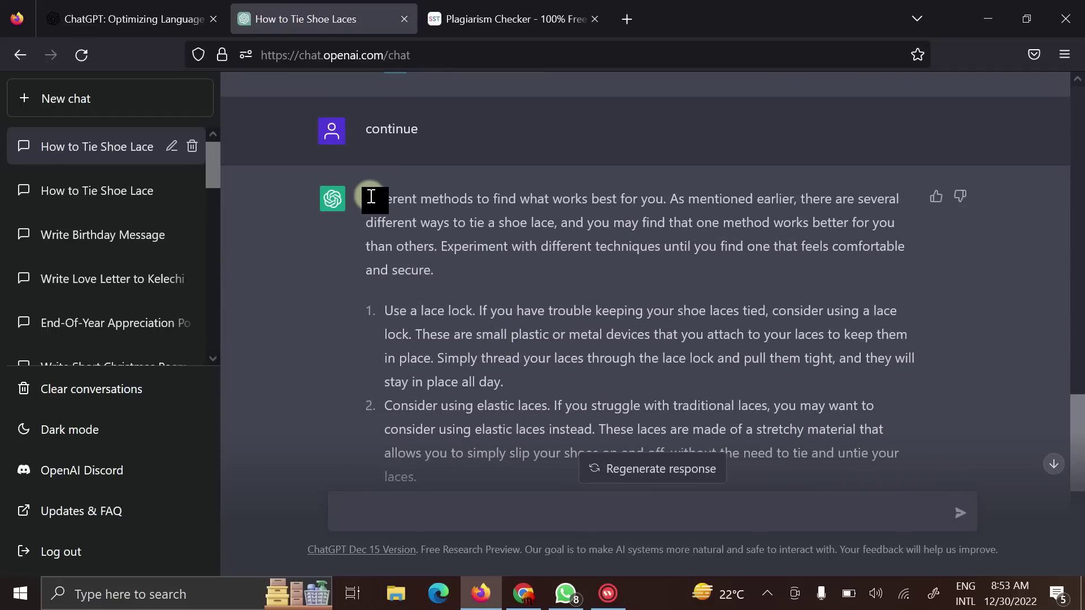
{"action": "left_click_drag", "start_coordinate": [368, 197], "coordinate": [475, 408]}
{"action": "key", "text": "ctrl+c"}
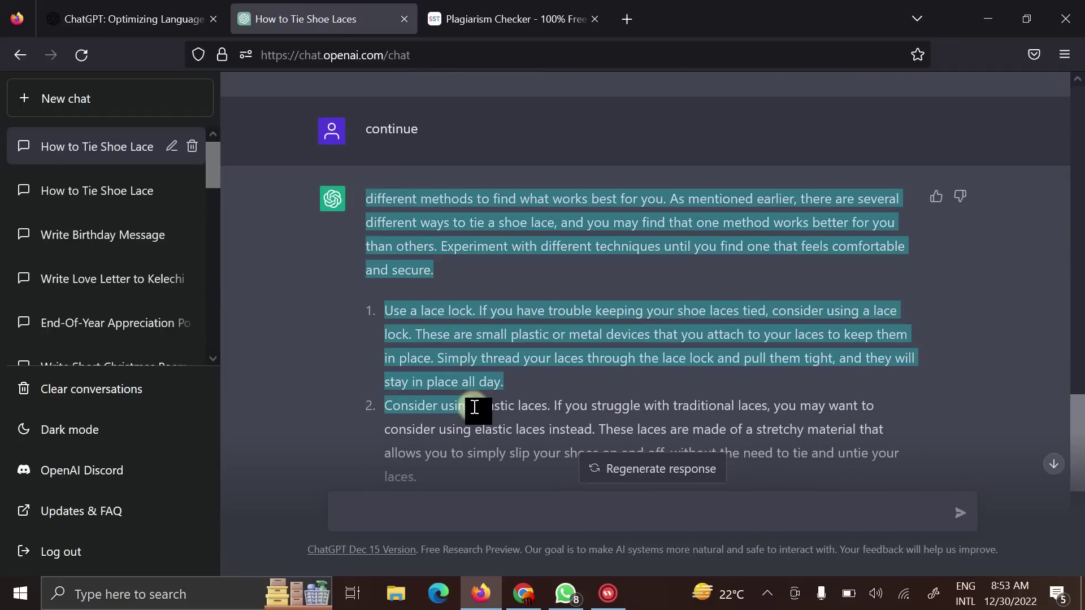
{"action": "scroll", "coordinate": [475, 406], "scroll_direction": "down", "scroll_amount": 4}
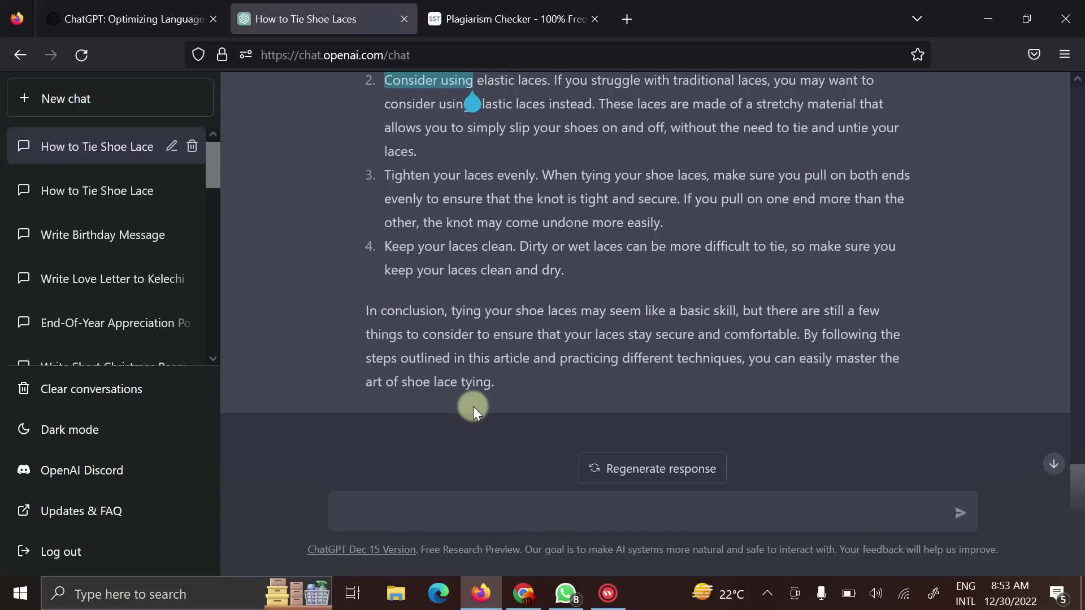
{"action": "left_click_drag", "start_coordinate": [475, 408], "coordinate": [493, 386]}
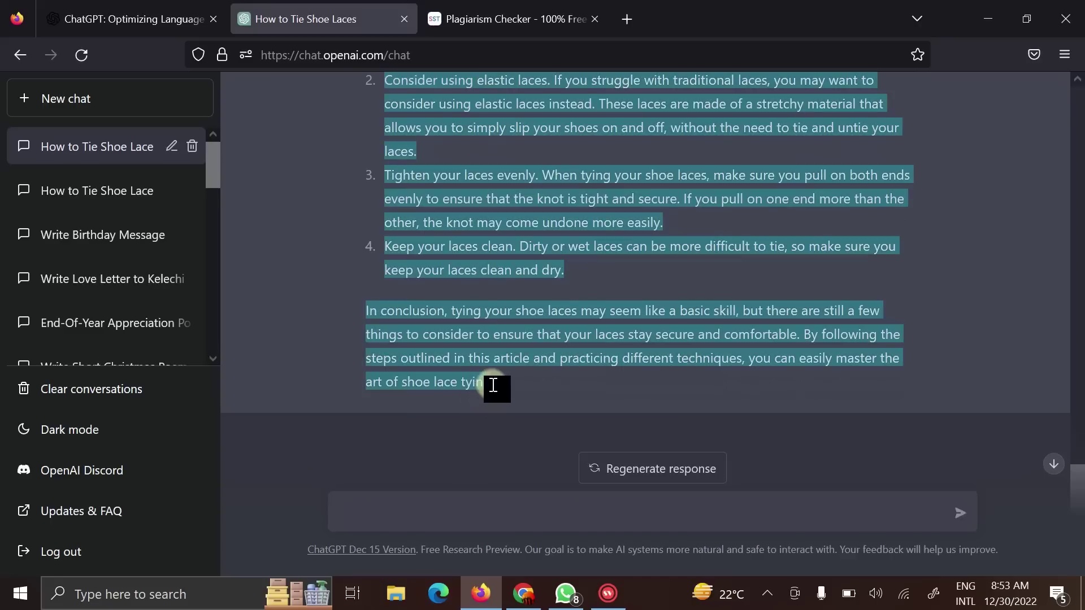
{"action": "right_click", "coordinate": [483, 234]}
{"action": "left_click", "coordinate": [509, 248]}
{"action": "left_click", "coordinate": [509, 19]}
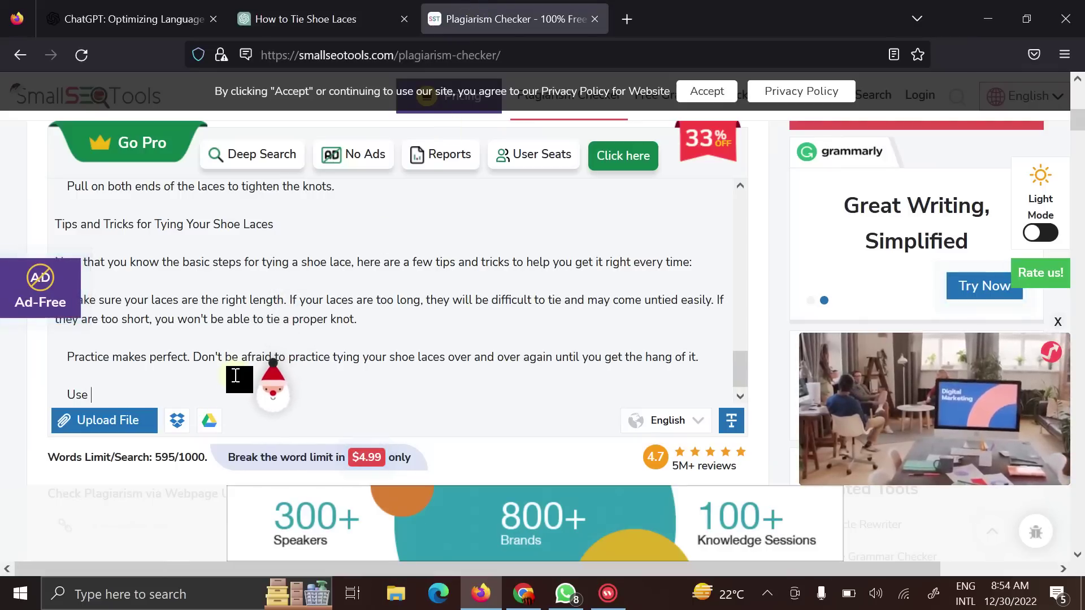
{"action": "key", "text": "ctrl+v"}
{"action": "scroll", "coordinate": [292, 319], "scroll_direction": "up", "scroll_amount": 3}
{"action": "scroll", "coordinate": [215, 320], "scroll_direction": "up", "scroll_amount": 2}
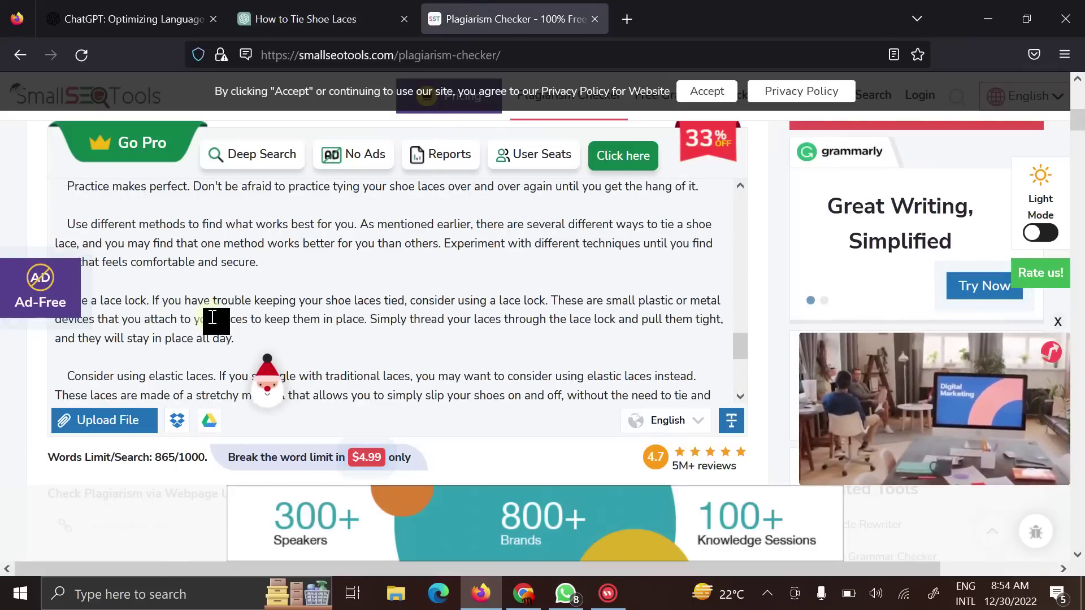
{"action": "scroll", "coordinate": [226, 317], "scroll_direction": "down", "scroll_amount": 2}
{"action": "scroll", "coordinate": [175, 434], "scroll_direction": "down", "scroll_amount": 1}
{"action": "scroll", "coordinate": [176, 434], "scroll_direction": "down", "scroll_amount": 1}
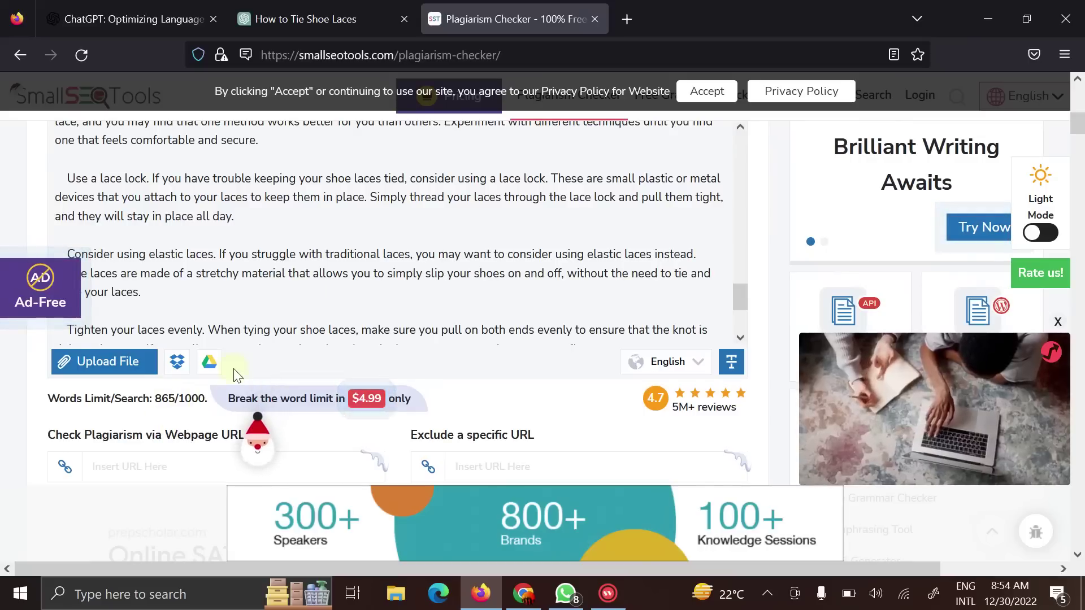
{"action": "scroll", "coordinate": [380, 250], "scroll_direction": "up", "scroll_amount": 1}
{"action": "scroll", "coordinate": [392, 259], "scroll_direction": "down", "scroll_amount": 5}
{"action": "scroll", "coordinate": [392, 258], "scroll_direction": "up", "scroll_amount": 2}
{"action": "scroll", "coordinate": [509, 283], "scroll_direction": "up", "scroll_amount": 2}
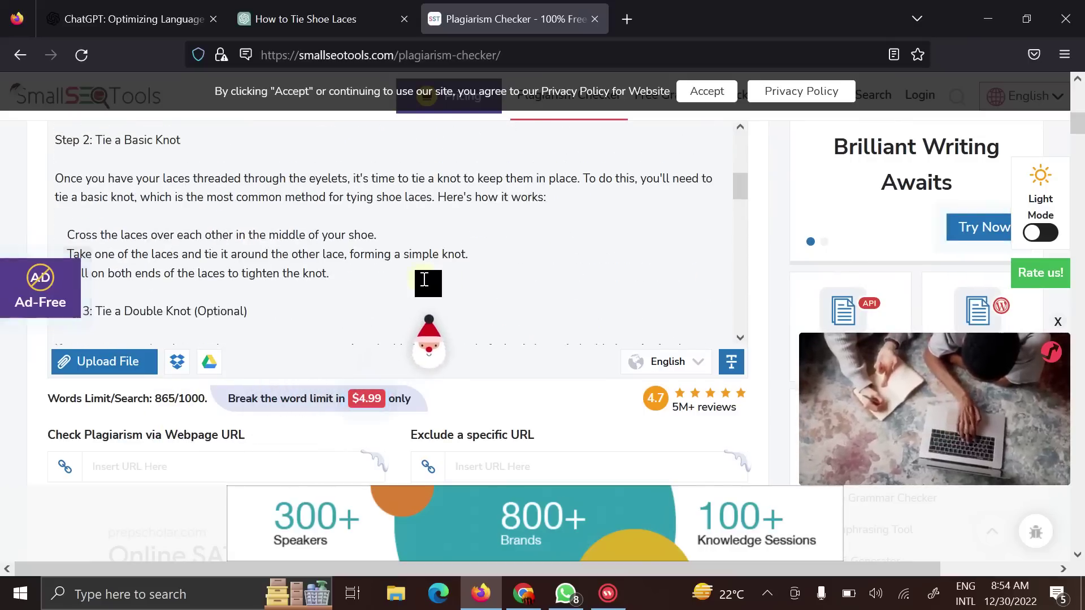
{"action": "scroll", "coordinate": [426, 283], "scroll_direction": "up", "scroll_amount": 2}
{"action": "scroll", "coordinate": [293, 259], "scroll_direction": "up", "scroll_amount": 2}
{"action": "scroll", "coordinate": [290, 257], "scroll_direction": "down", "scroll_amount": 1}
{"action": "scroll", "coordinate": [382, 278], "scroll_direction": "down", "scroll_amount": 4}
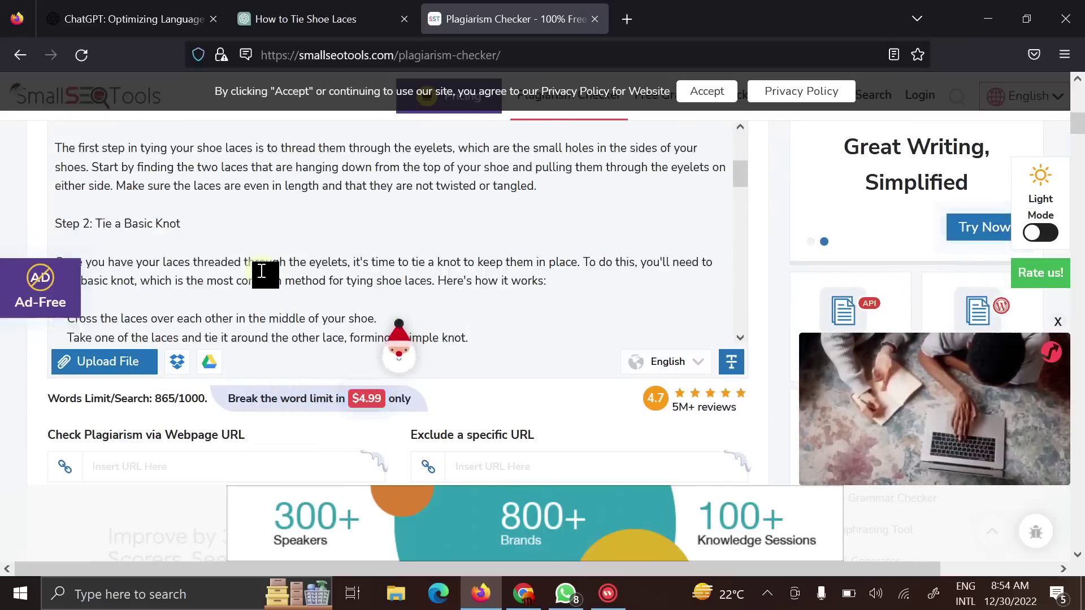
{"action": "scroll", "coordinate": [387, 331], "scroll_direction": "down", "scroll_amount": 5}
{"action": "scroll", "coordinate": [266, 274], "scroll_direction": "down", "scroll_amount": 5}
{"action": "scroll", "coordinate": [304, 262], "scroll_direction": "down", "scroll_amount": 5}
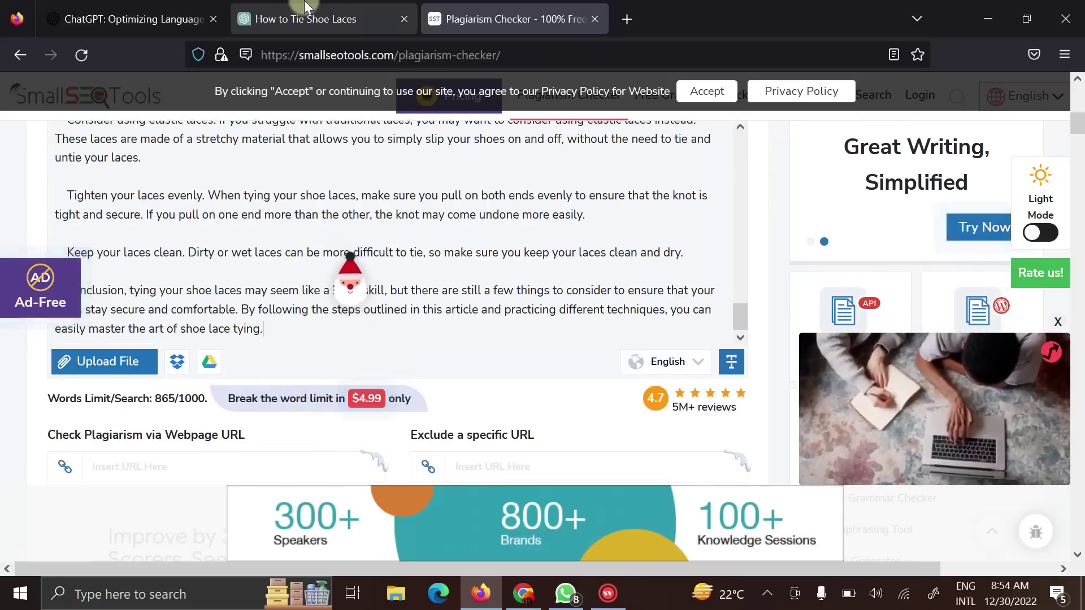
{"action": "left_click", "coordinate": [306, 18]}
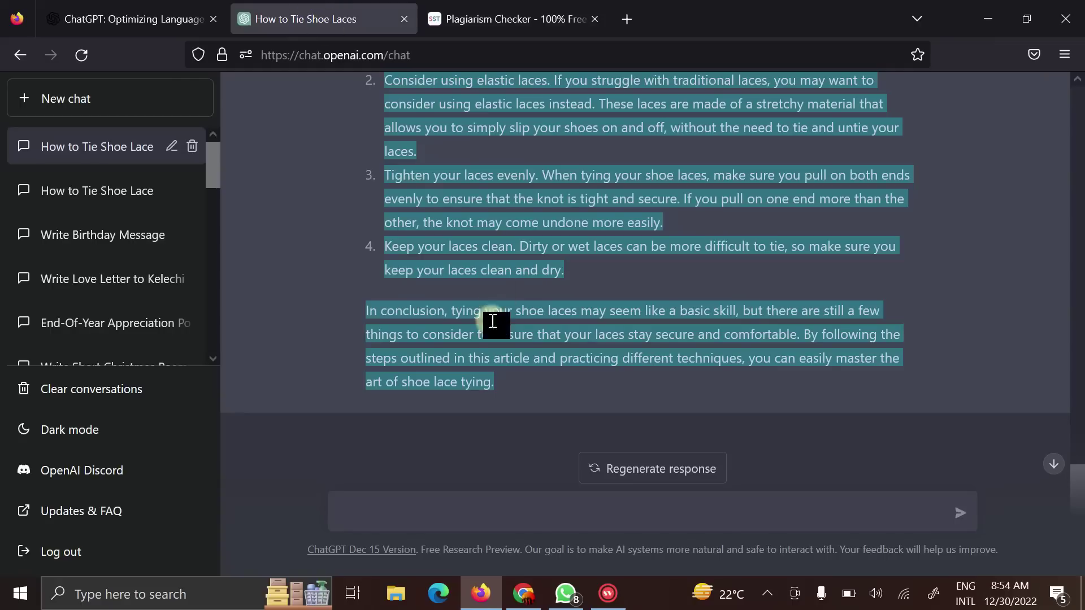
Copy the topic phrase 'how to tie a shoe lace' from the original ChatGPT prompt
{"action": "left_click", "coordinate": [529, 383]}
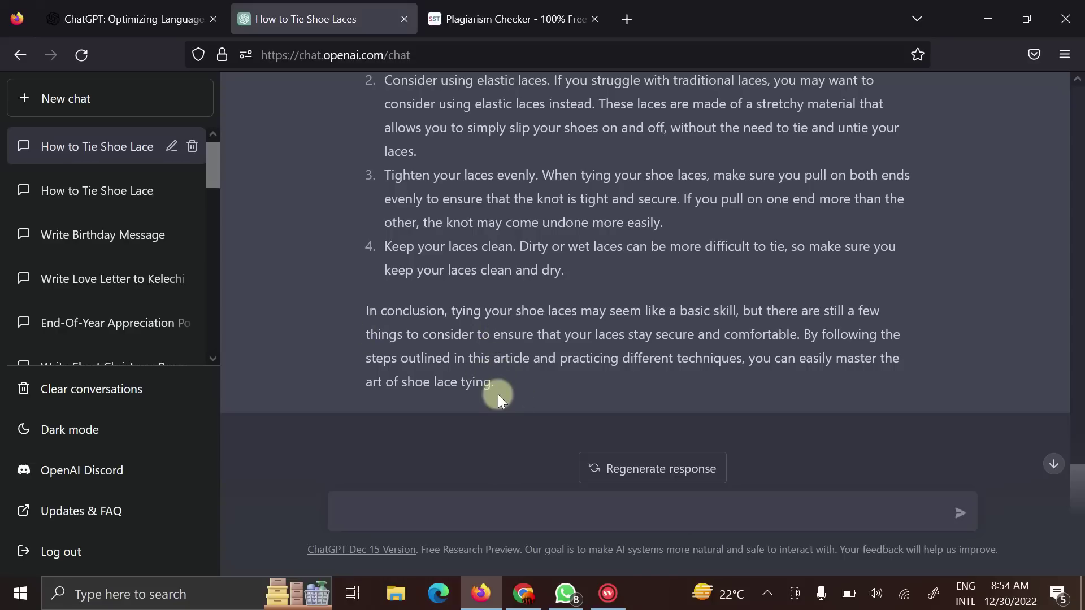
{"action": "scroll", "coordinate": [461, 361], "scroll_direction": "up", "scroll_amount": 1}
{"action": "scroll", "coordinate": [461, 361], "scroll_direction": "up", "scroll_amount": 3}
{"action": "scroll", "coordinate": [461, 362], "scroll_direction": "up", "scroll_amount": 3}
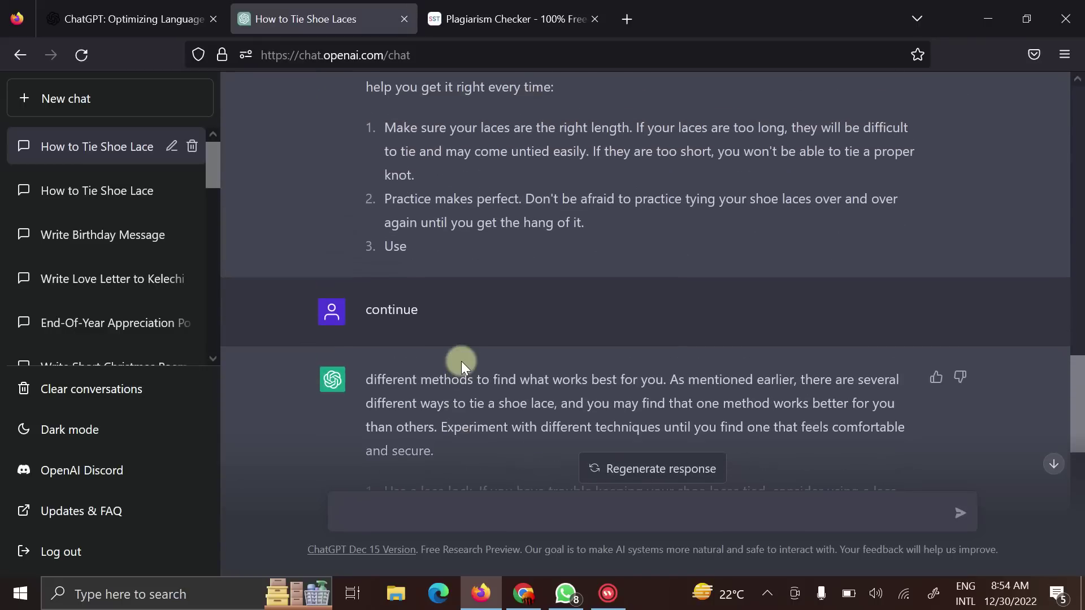
{"action": "scroll", "coordinate": [461, 363], "scroll_direction": "down", "scroll_amount": 6}
{"action": "scroll", "coordinate": [461, 382], "scroll_direction": "down", "scroll_amount": 2}
{"action": "scroll", "coordinate": [489, 339], "scroll_direction": "up", "scroll_amount": 5}
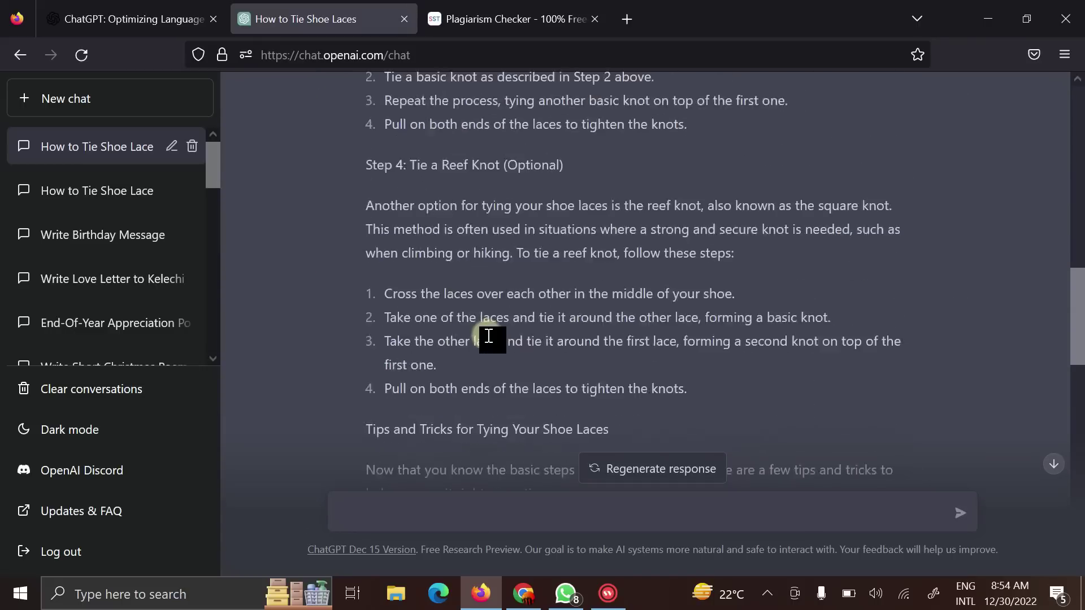
{"action": "scroll", "coordinate": [488, 334], "scroll_direction": "up", "scroll_amount": 5}
{"action": "scroll", "coordinate": [490, 334], "scroll_direction": "up", "scroll_amount": 5}
{"action": "mouse_move", "coordinate": [519, 104]}
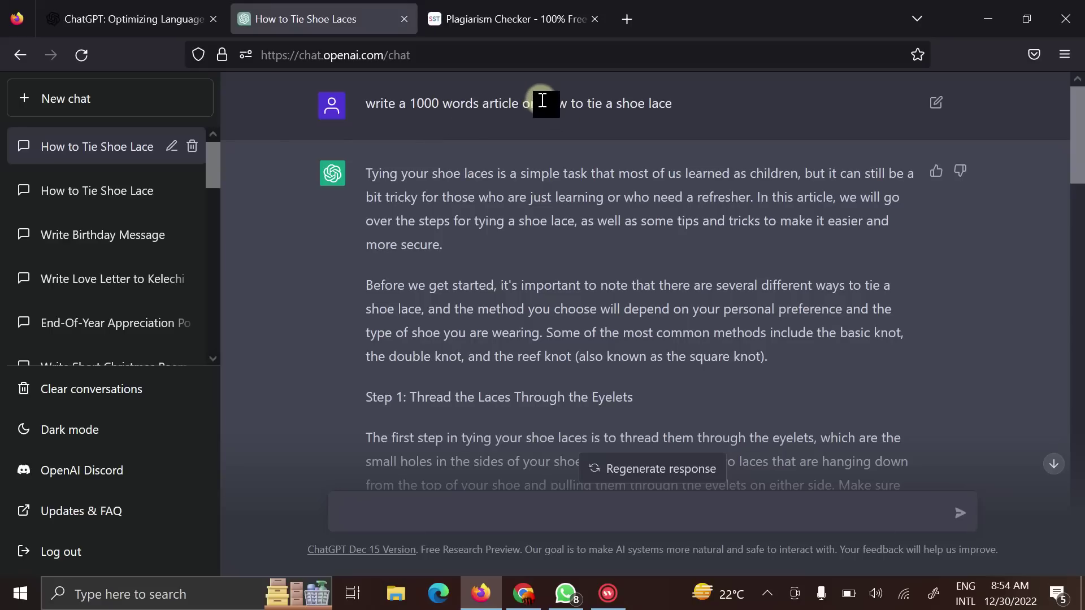
{"action": "right_click", "coordinate": [638, 106]}
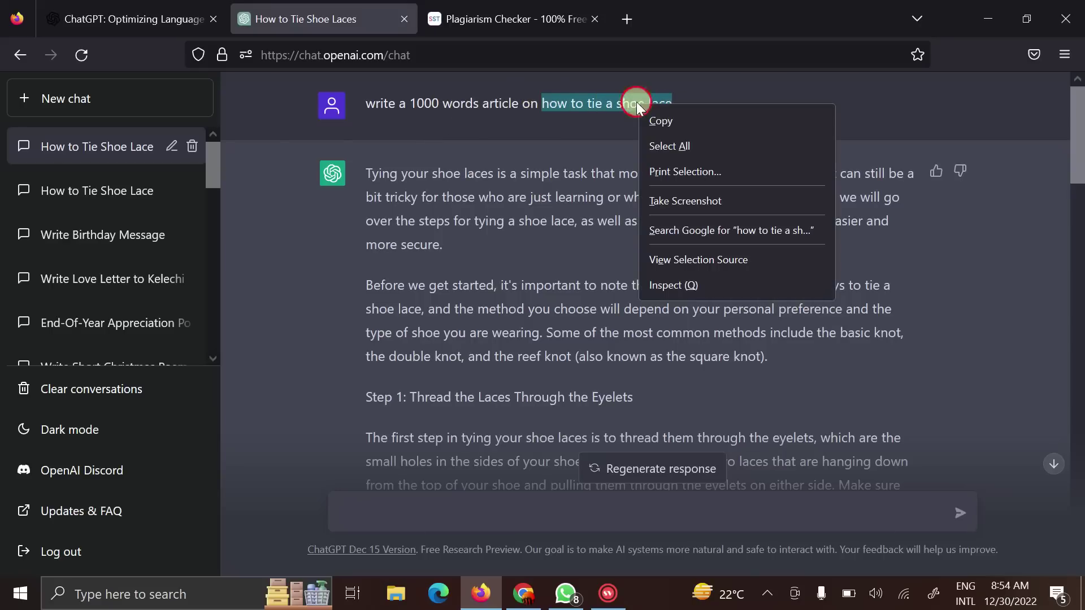
{"action": "left_click", "coordinate": [646, 111]}
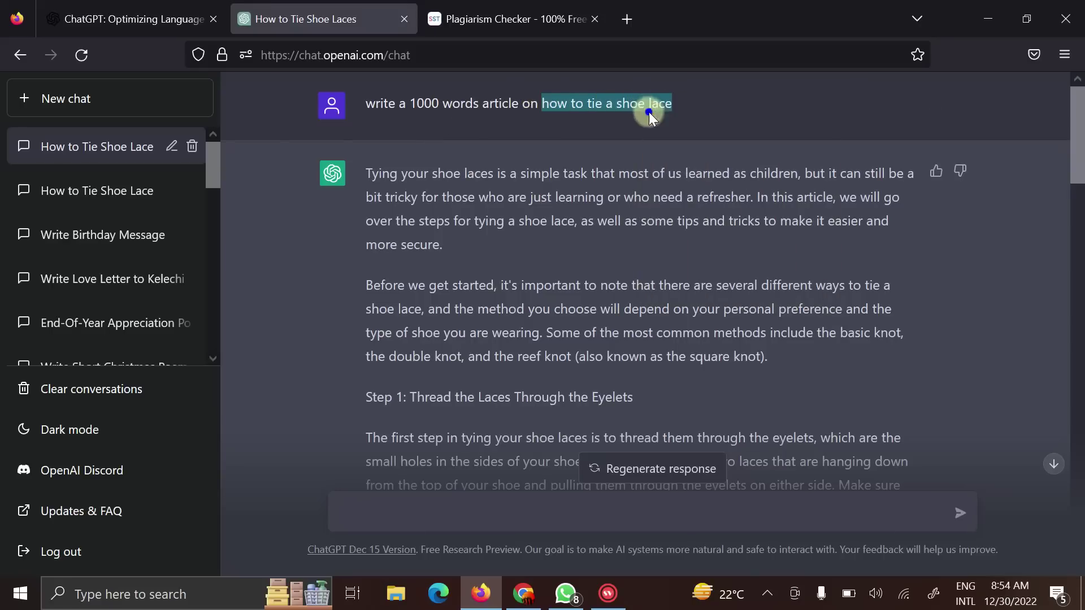
Search Google for 'how to tie a shoe lace' and browse the People also ask questions
{"action": "left_click", "coordinate": [628, 19]}
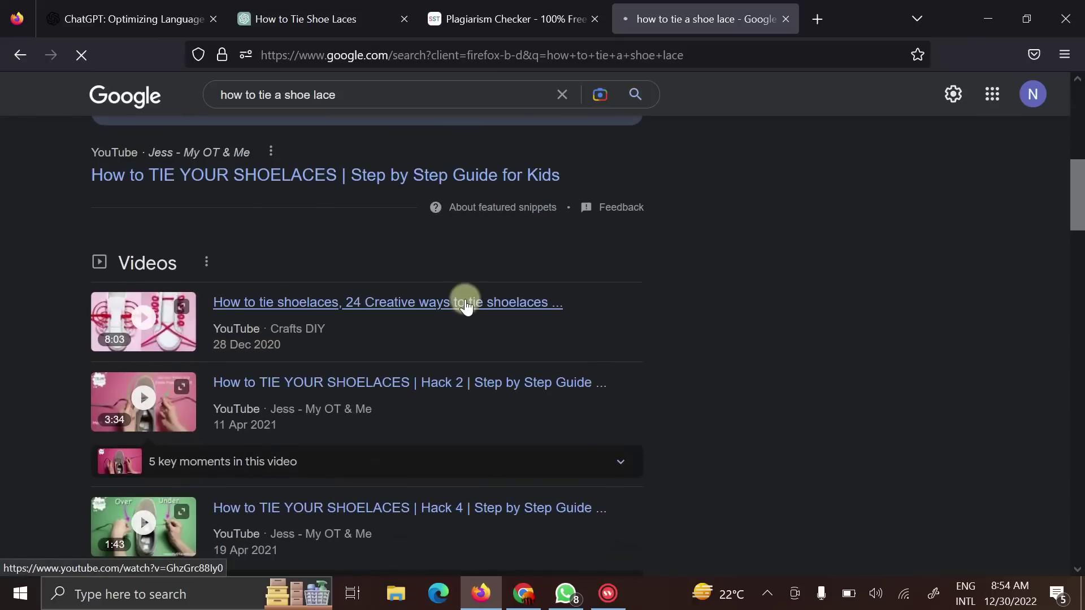
{"action": "scroll", "coordinate": [466, 305], "scroll_direction": "down", "scroll_amount": 5}
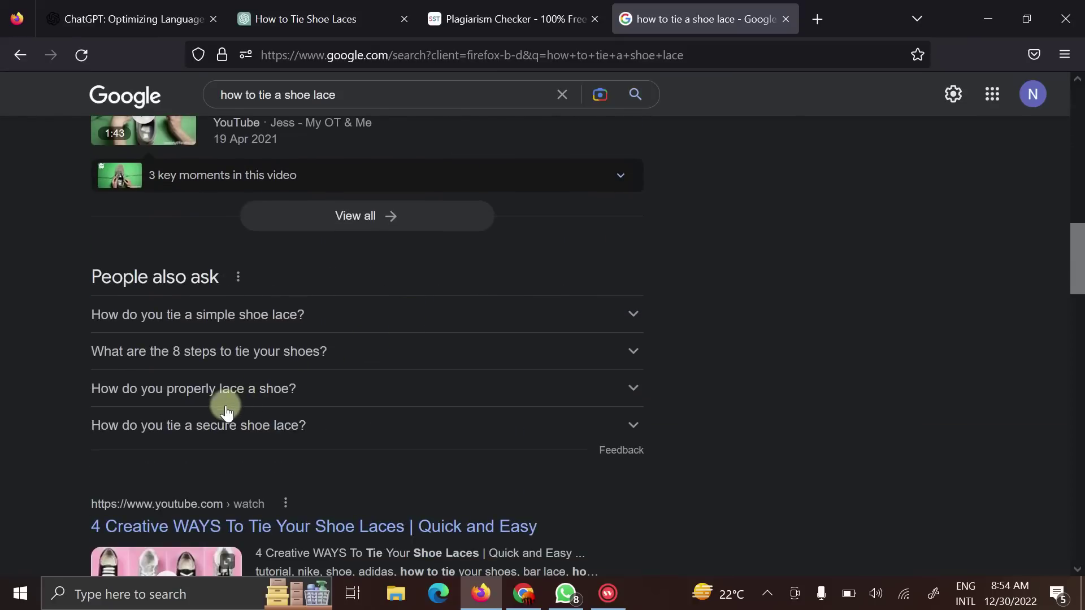
{"action": "left_click", "coordinate": [292, 434]}
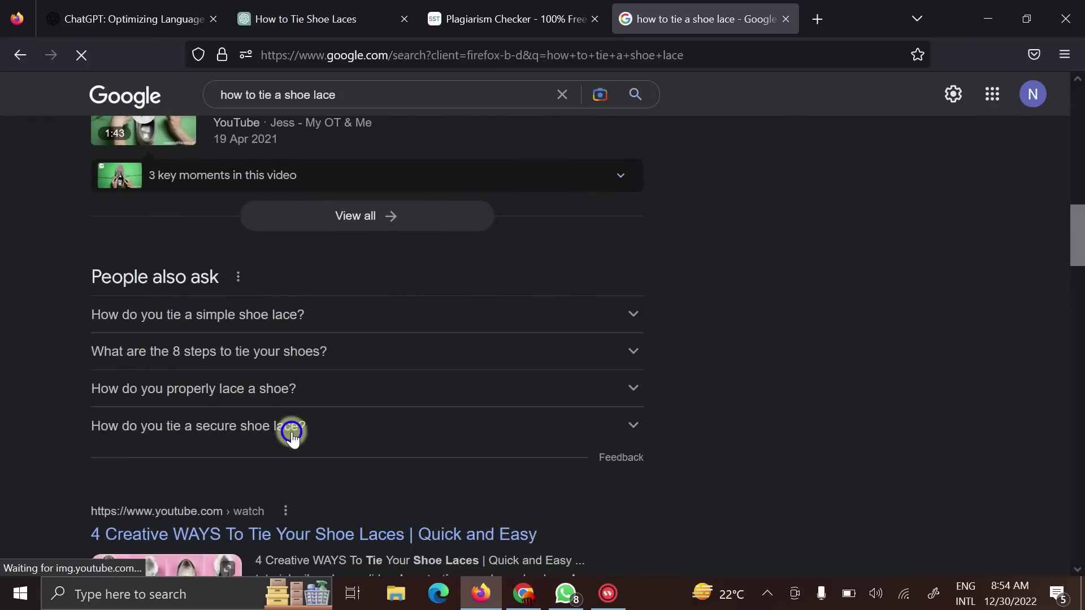
{"action": "scroll", "coordinate": [322, 339], "scroll_direction": "down", "scroll_amount": 2}
{"action": "left_click", "coordinate": [320, 309]}
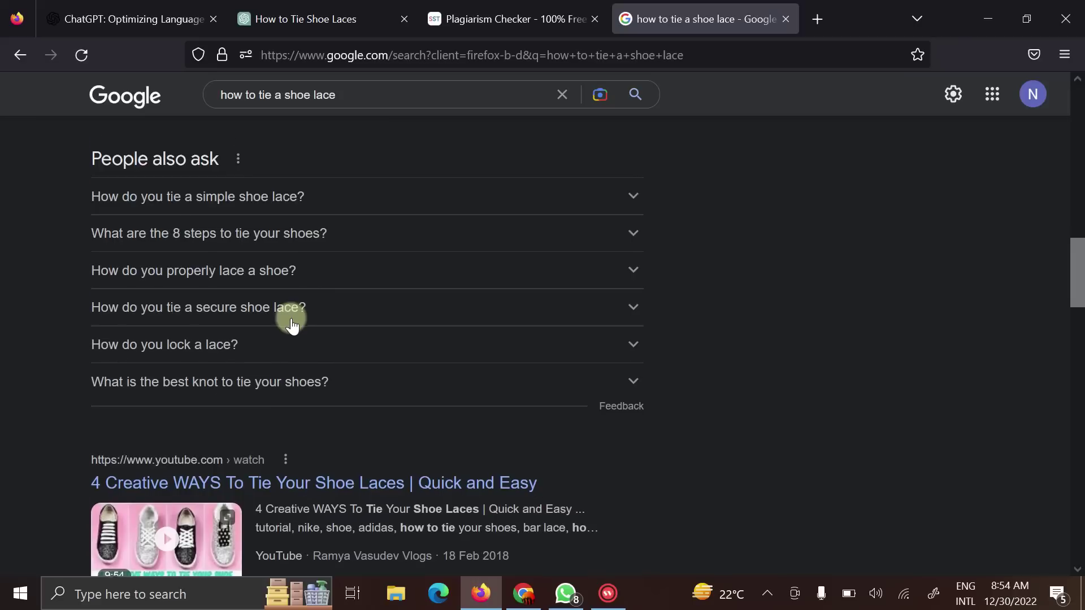
{"action": "scroll", "coordinate": [297, 326], "scroll_direction": "down", "scroll_amount": 1}
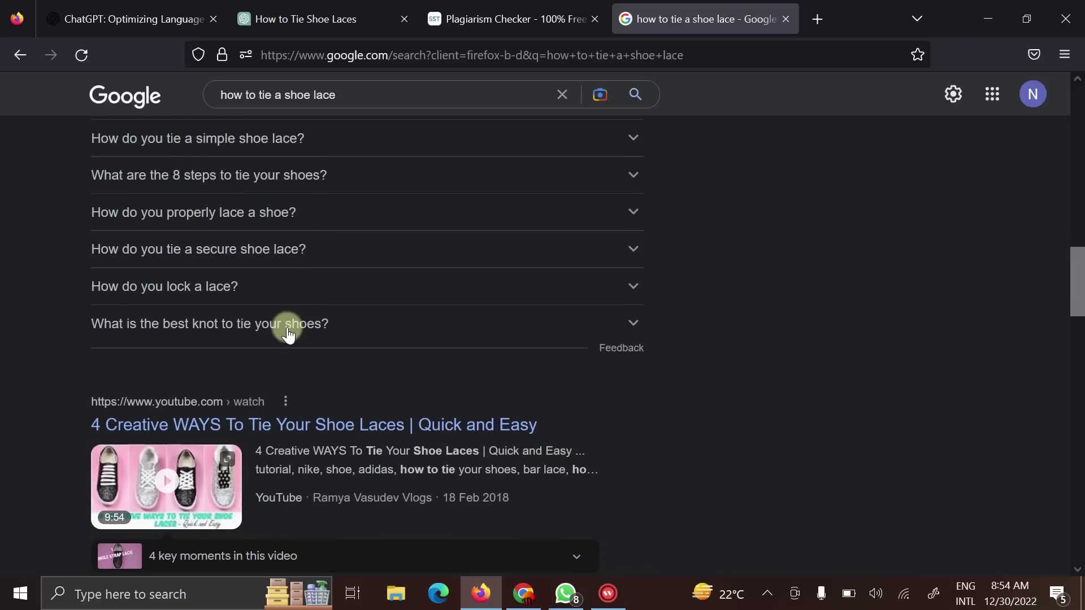
{"action": "left_click", "coordinate": [242, 333]}
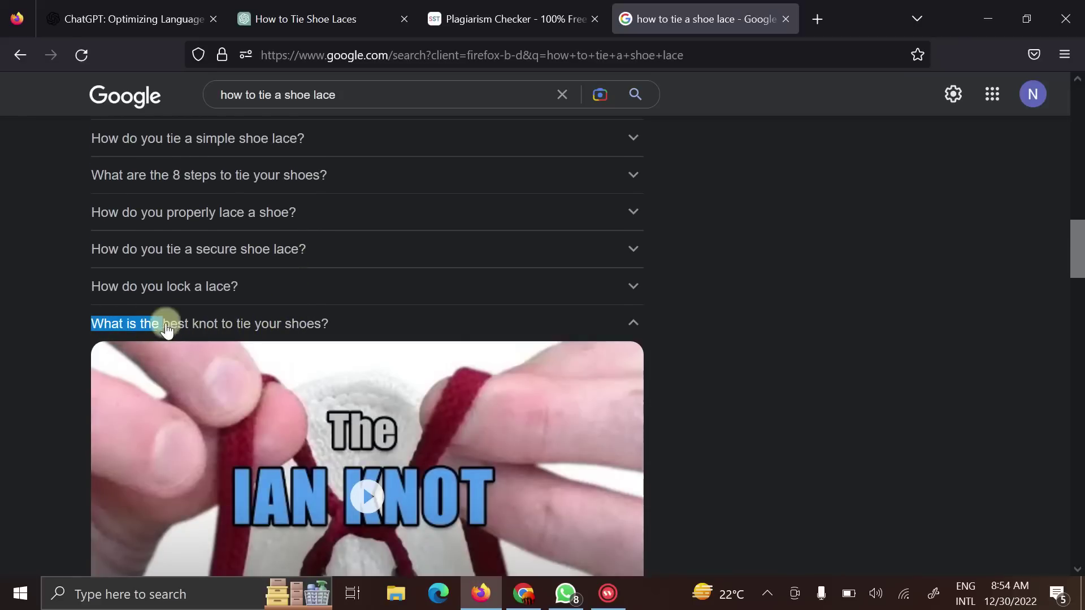
{"action": "left_click", "coordinate": [323, 331]}
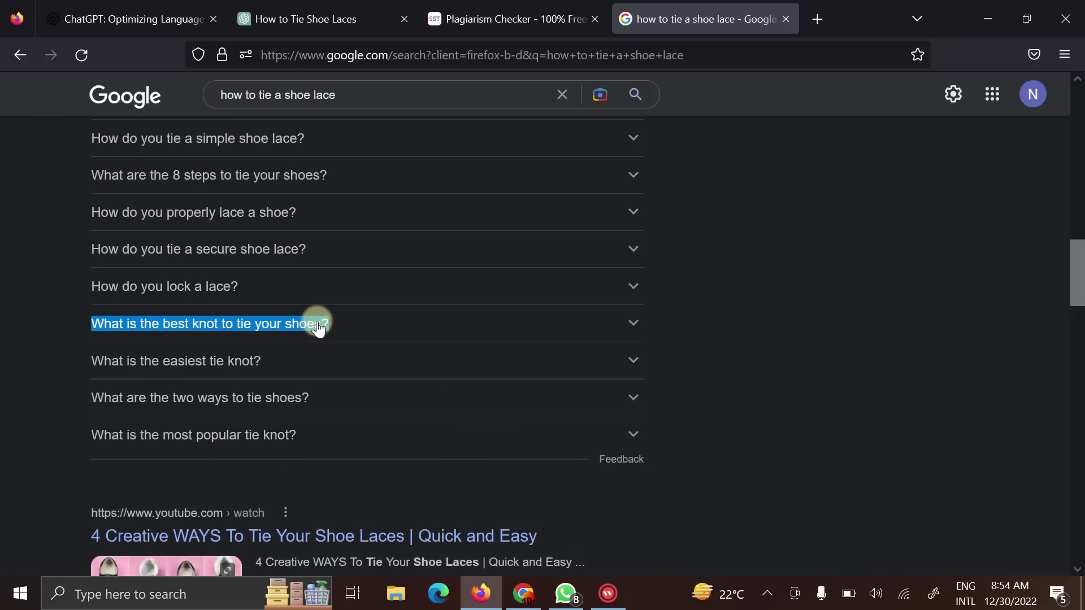
{"action": "right_click", "coordinate": [317, 328]}
Ask the shoelace chat 'What is the best knot to tie your shoes?'
{"action": "left_click", "coordinate": [337, 336]}
{"action": "left_click", "coordinate": [296, 9]}
{"action": "scroll", "coordinate": [439, 313], "scroll_direction": "down", "scroll_amount": 5}
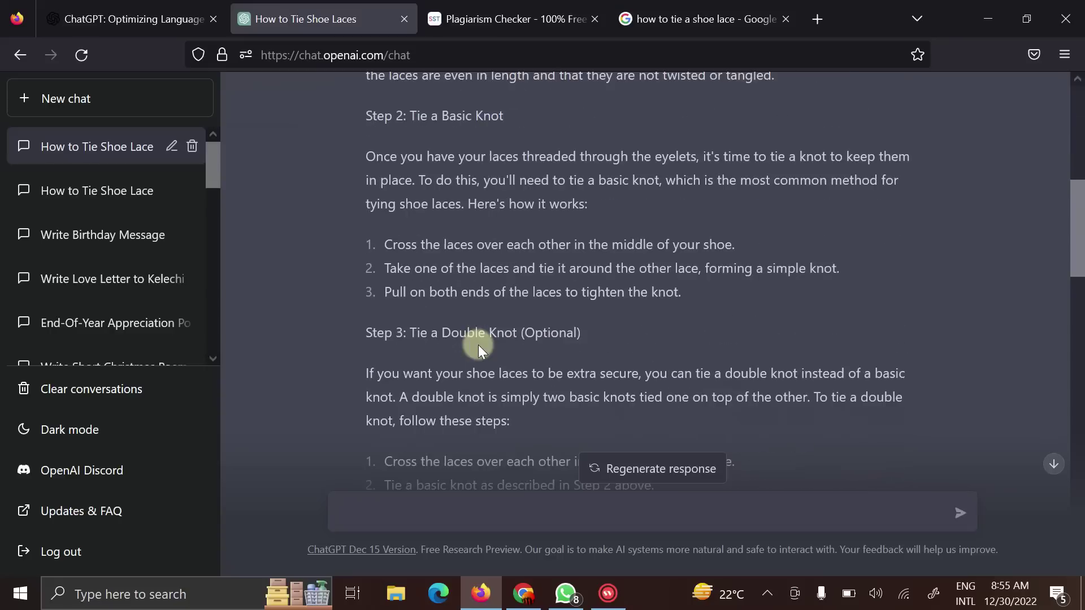
{"action": "scroll", "coordinate": [479, 345], "scroll_direction": "down", "scroll_amount": 5}
{"action": "scroll", "coordinate": [480, 361], "scroll_direction": "down", "scroll_amount": 5}
{"action": "scroll", "coordinate": [474, 271], "scroll_direction": "down", "scroll_amount": 5}
{"action": "scroll", "coordinate": [469, 388], "scroll_direction": "down", "scroll_amount": 1}
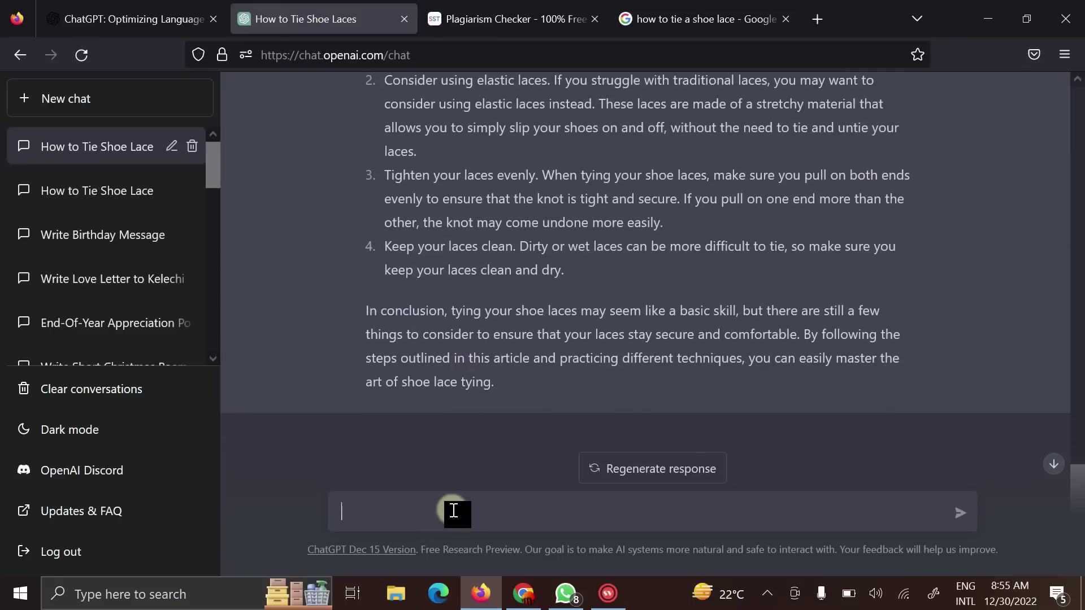
{"action": "key", "text": "Return"}
{"action": "type", "text": "What is the best knot to tie your shoes?"}
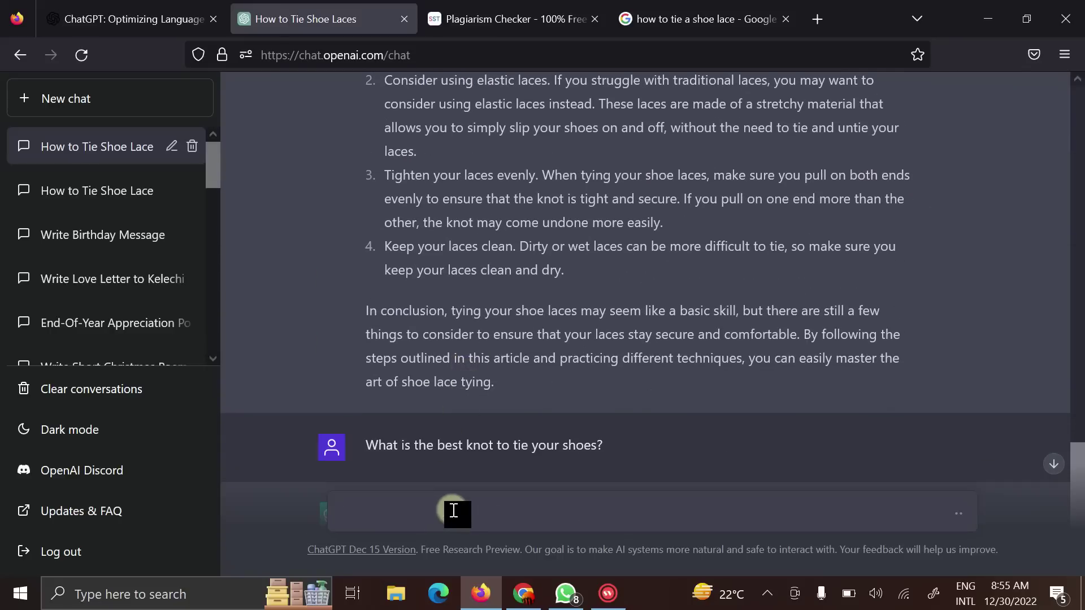
On Google, expand the most popular tie knot and strongest simple knot questions
{"action": "left_click", "coordinate": [655, 7]}
{"action": "scroll", "coordinate": [210, 444], "scroll_direction": "down", "scroll_amount": 1}
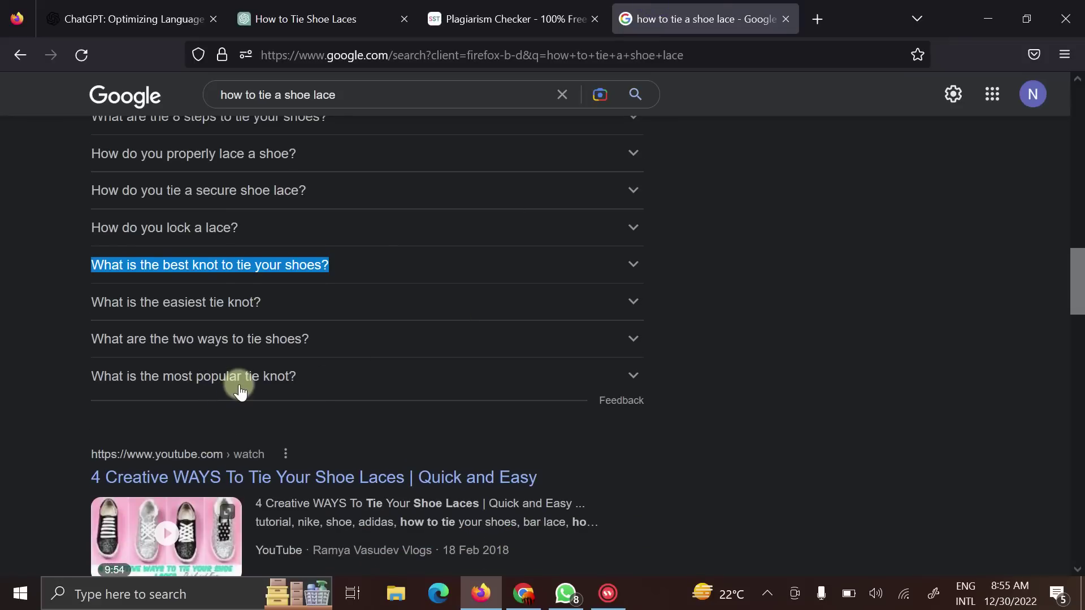
{"action": "scroll", "coordinate": [240, 392], "scroll_direction": "up", "scroll_amount": 1}
{"action": "scroll", "coordinate": [240, 392], "scroll_direction": "up", "scroll_amount": 1}
{"action": "scroll", "coordinate": [268, 403], "scroll_direction": "down", "scroll_amount": 2}
{"action": "left_click", "coordinate": [321, 381]}
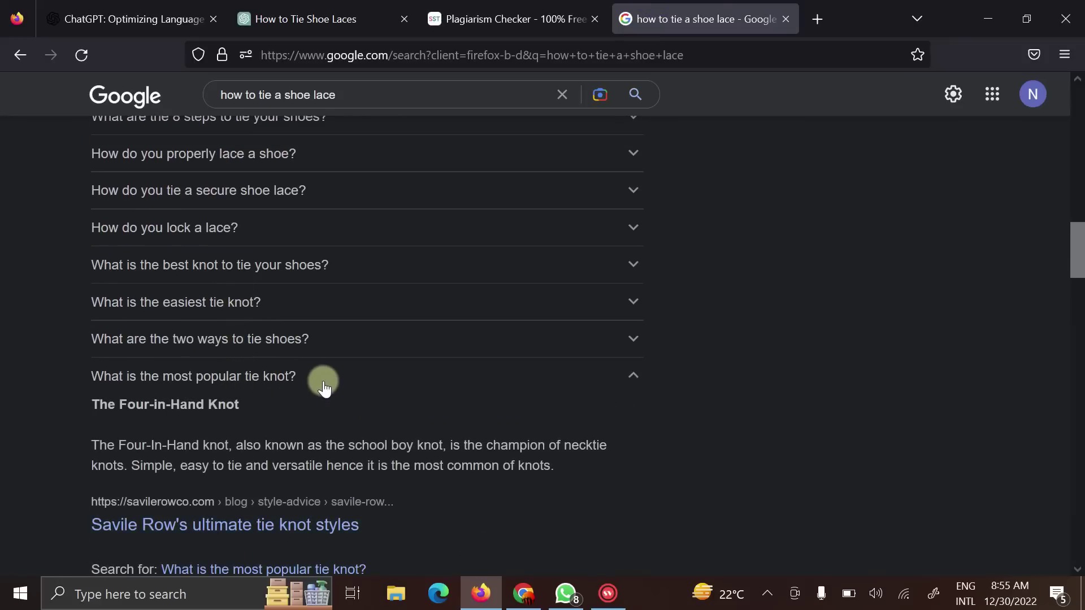
{"action": "scroll", "coordinate": [322, 381], "scroll_direction": "down", "scroll_amount": 1}
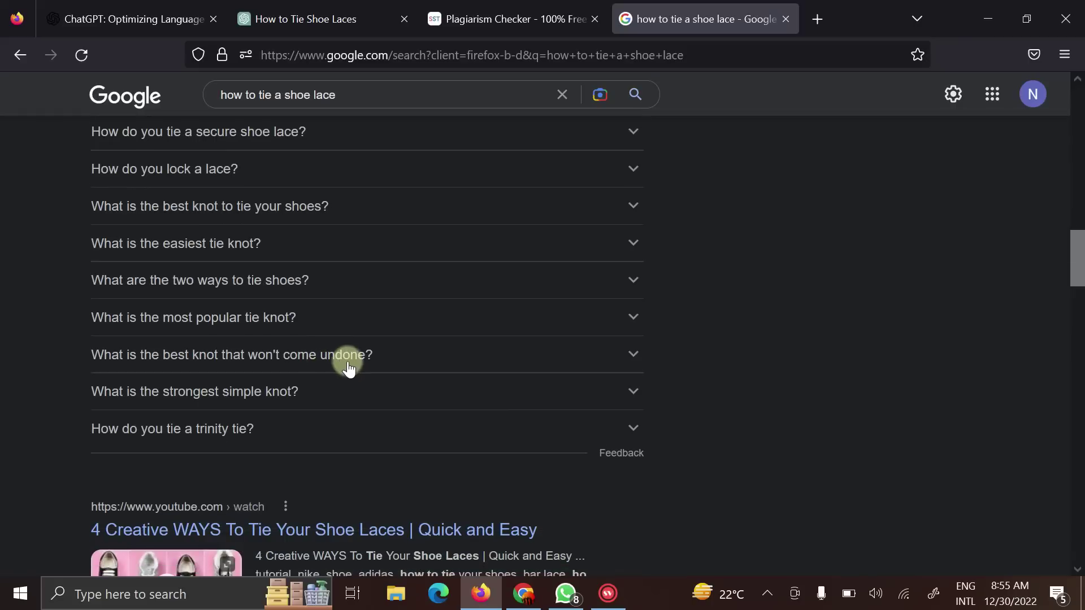
{"action": "left_click", "coordinate": [275, 404]}
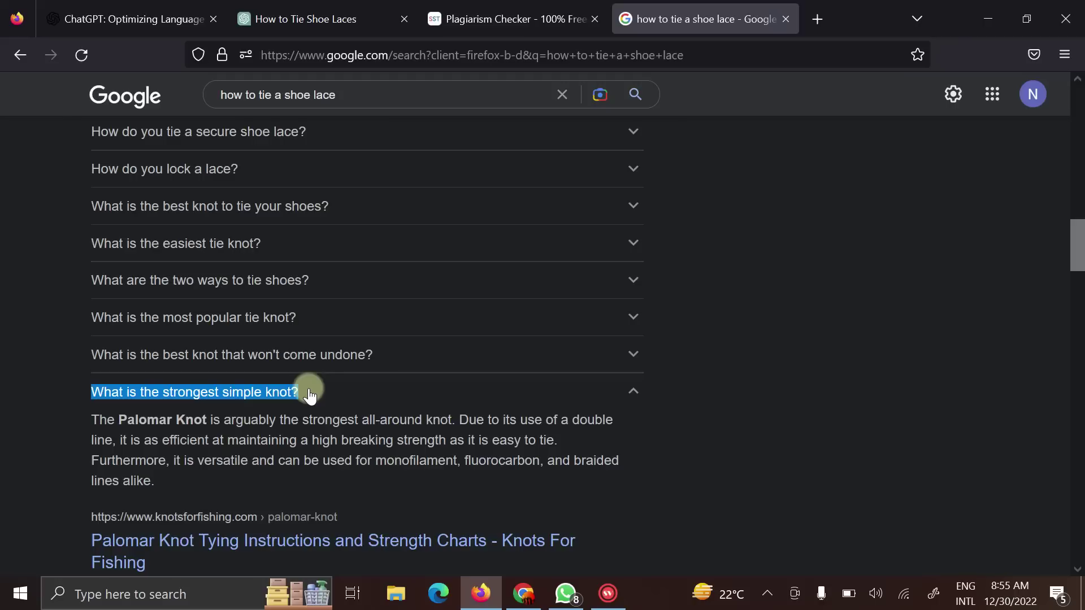
Draft 'What is the strongest simple knot?' and select the full best-knot answer for copying
{"action": "left_click", "coordinate": [314, 18]}
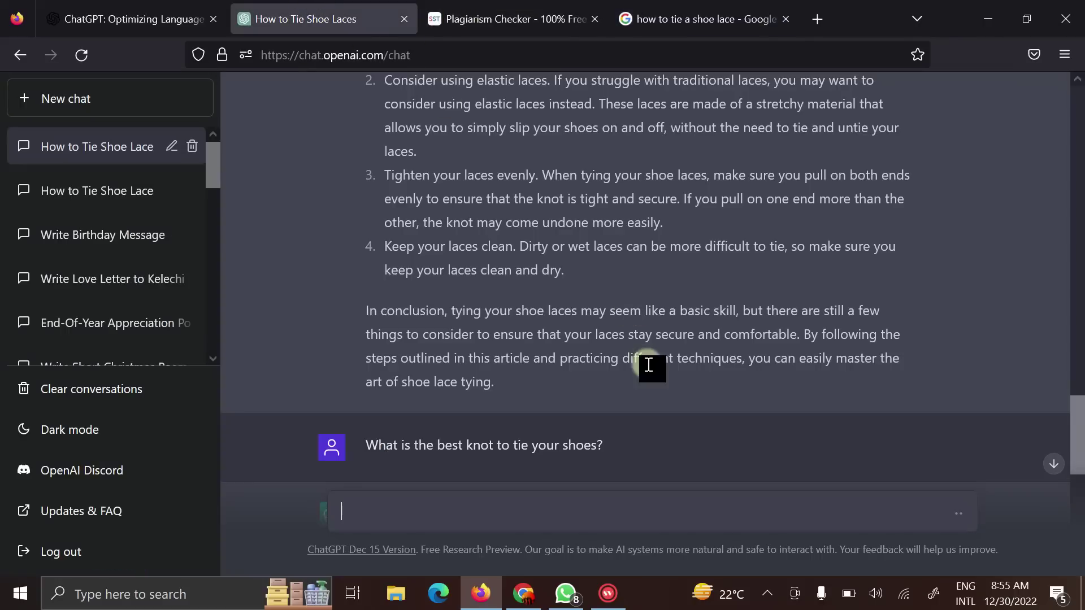
{"action": "scroll", "coordinate": [628, 373], "scroll_direction": "down", "scroll_amount": 3}
{"action": "scroll", "coordinate": [568, 399], "scroll_direction": "down", "scroll_amount": 3}
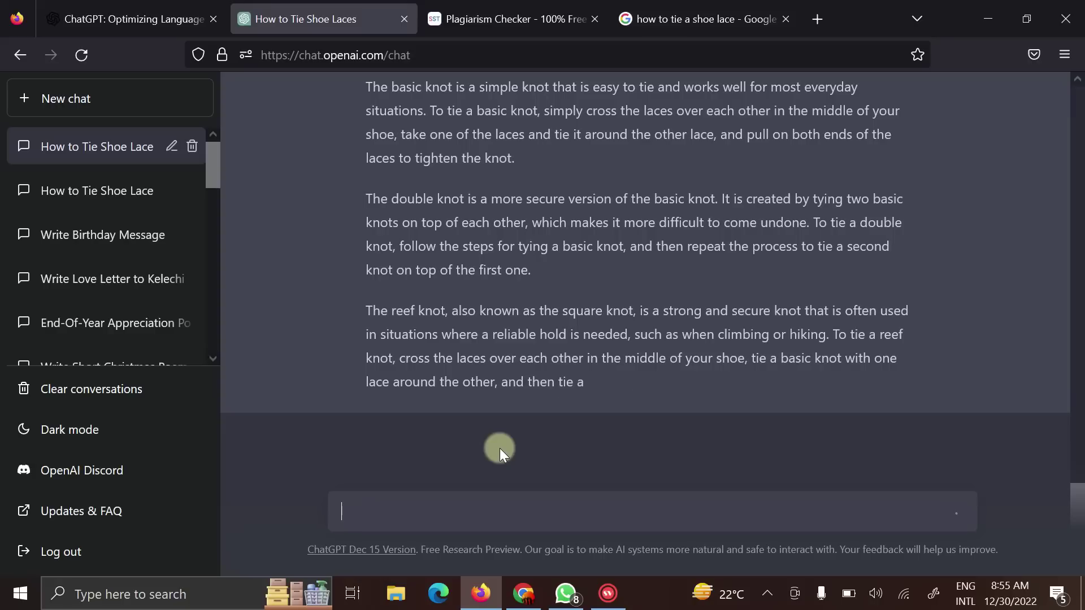
{"action": "key", "text": "ctrl+v"}
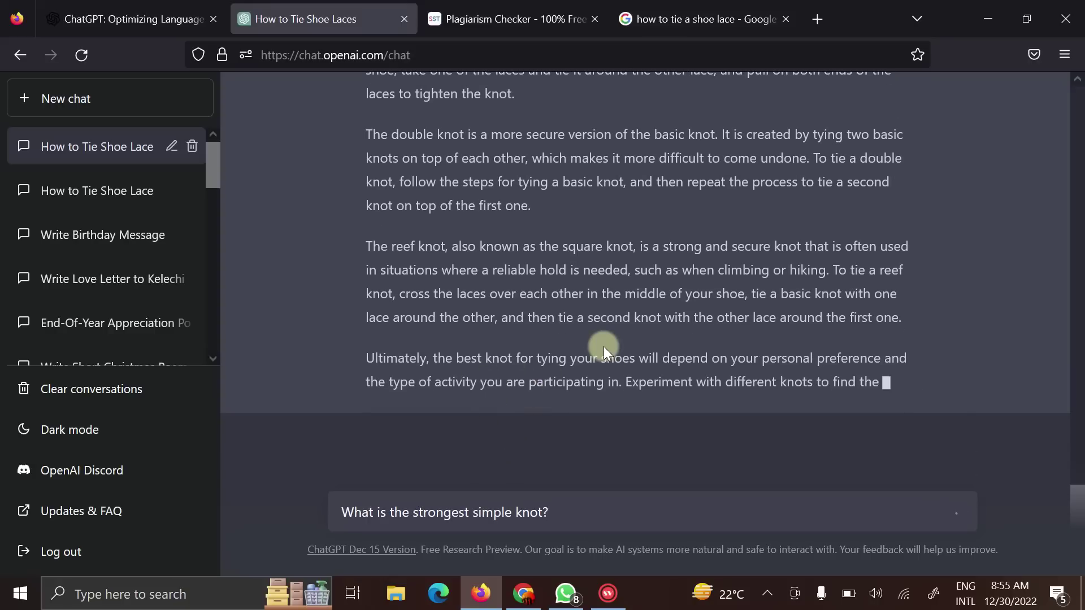
{"action": "scroll", "coordinate": [556, 348], "scroll_direction": "up", "scroll_amount": 1}
{"action": "scroll", "coordinate": [541, 346], "scroll_direction": "up", "scroll_amount": 4}
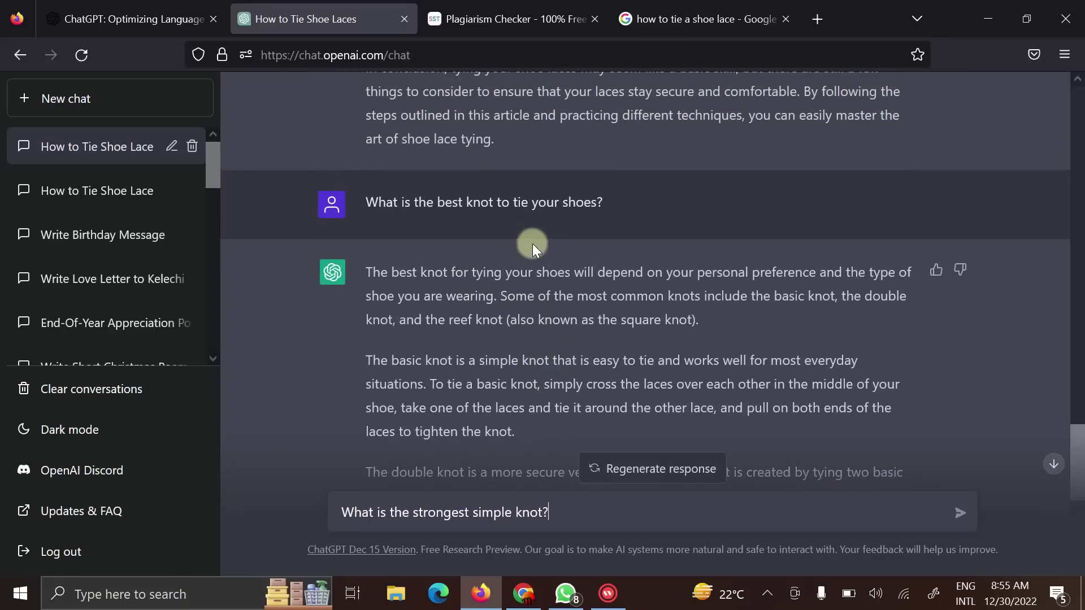
{"action": "scroll", "coordinate": [456, 286], "scroll_direction": "down", "scroll_amount": 2}
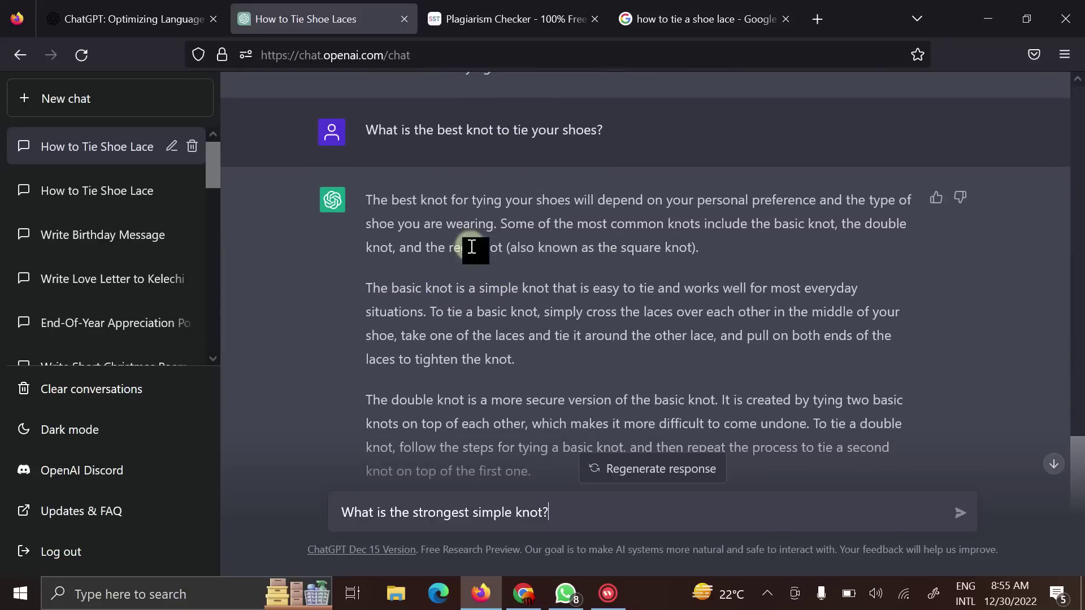
{"action": "scroll", "coordinate": [479, 263], "scroll_direction": "down", "scroll_amount": 2}
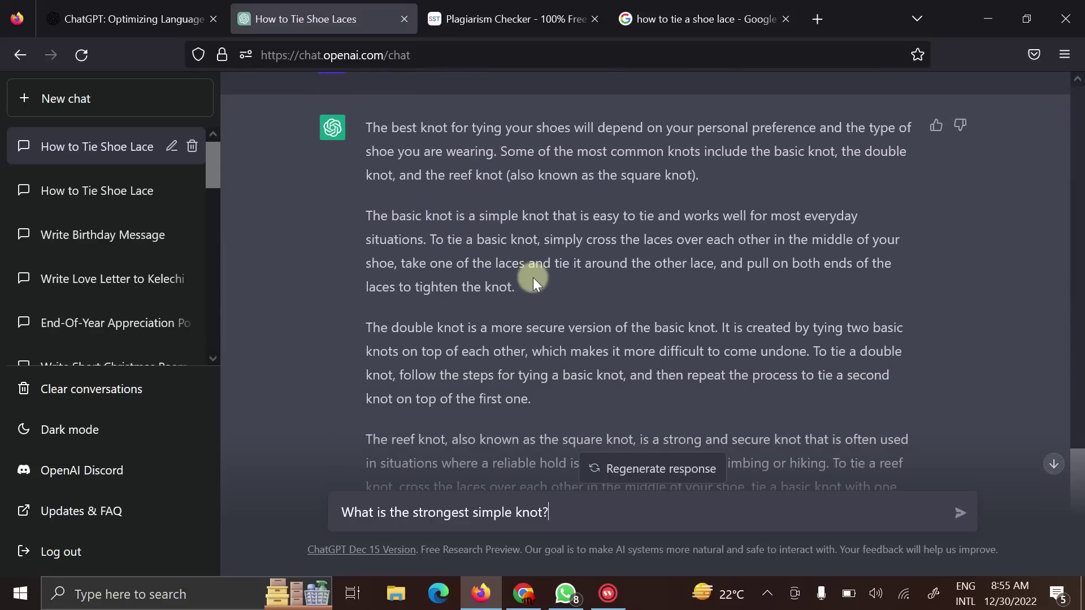
{"action": "scroll", "coordinate": [534, 277], "scroll_direction": "down", "scroll_amount": 4}
{"action": "scroll", "coordinate": [533, 277], "scroll_direction": "up", "scroll_amount": 2}
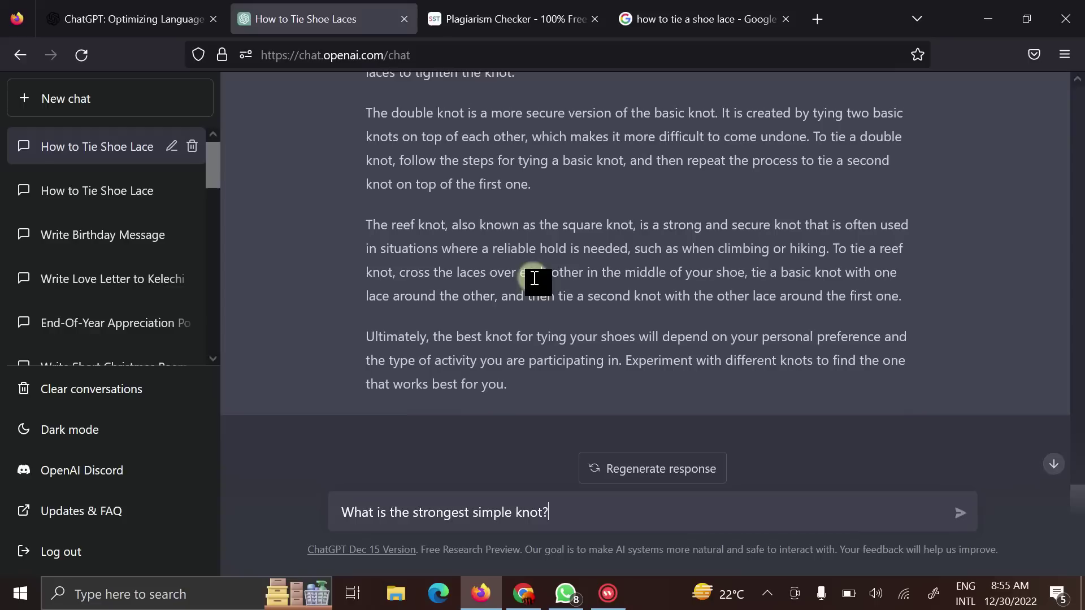
{"action": "scroll", "coordinate": [533, 277], "scroll_direction": "up", "scroll_amount": 6}
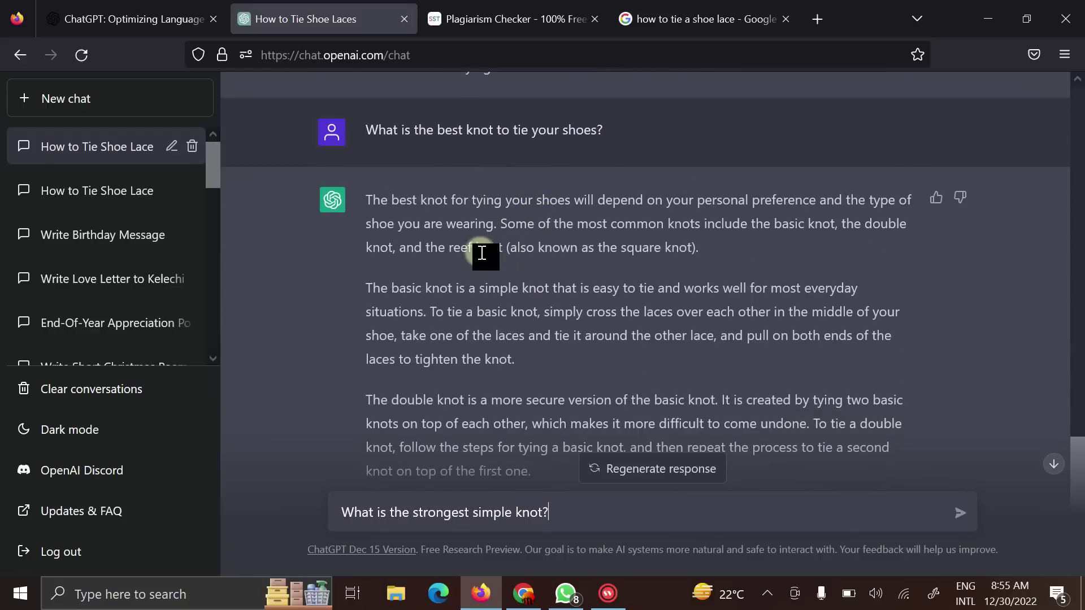
{"action": "scroll", "coordinate": [484, 252], "scroll_direction": "down", "scroll_amount": 2}
{"action": "scroll", "coordinate": [481, 253], "scroll_direction": "down", "scroll_amount": 4}
{"action": "scroll", "coordinate": [476, 254], "scroll_direction": "down", "scroll_amount": 2}
{"action": "scroll", "coordinate": [476, 255], "scroll_direction": "up", "scroll_amount": 8}
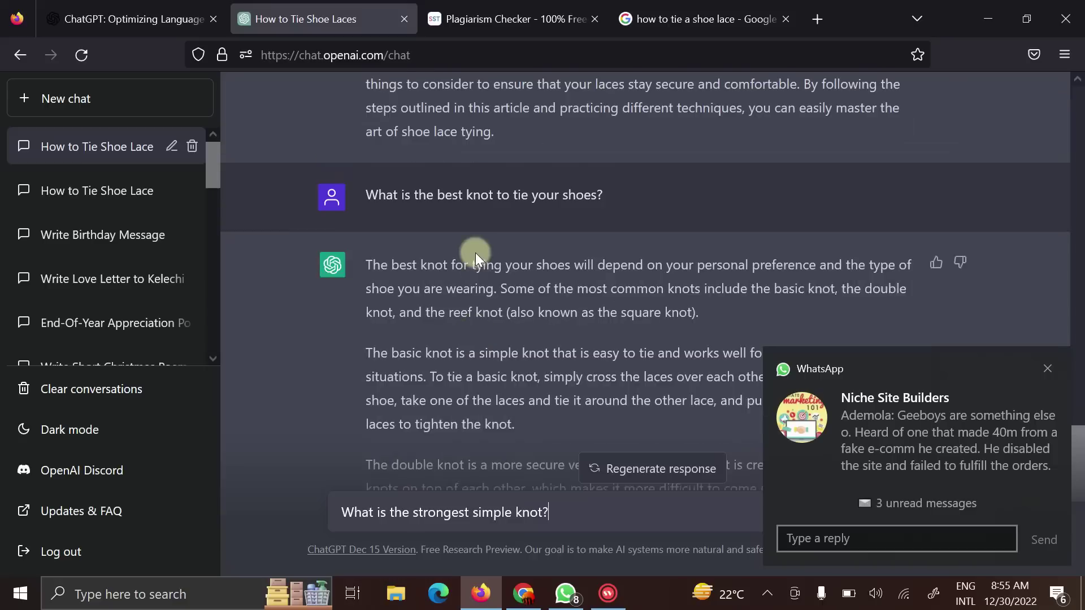
{"action": "left_click_drag", "start_coordinate": [366, 201], "coordinate": [610, 240]}
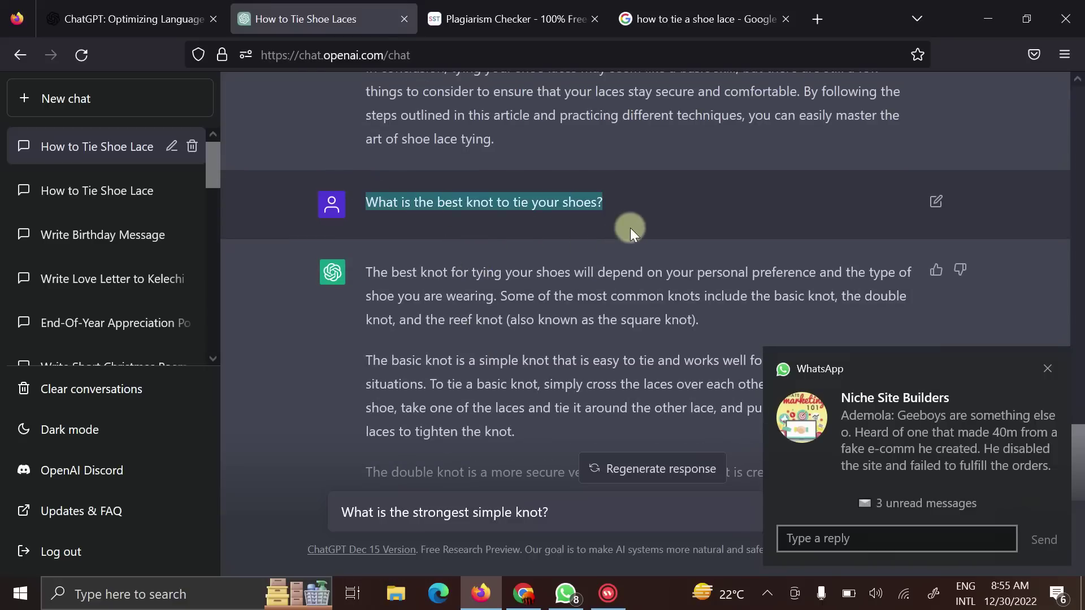
{"action": "scroll", "coordinate": [501, 225], "scroll_direction": "up", "scroll_amount": 2}
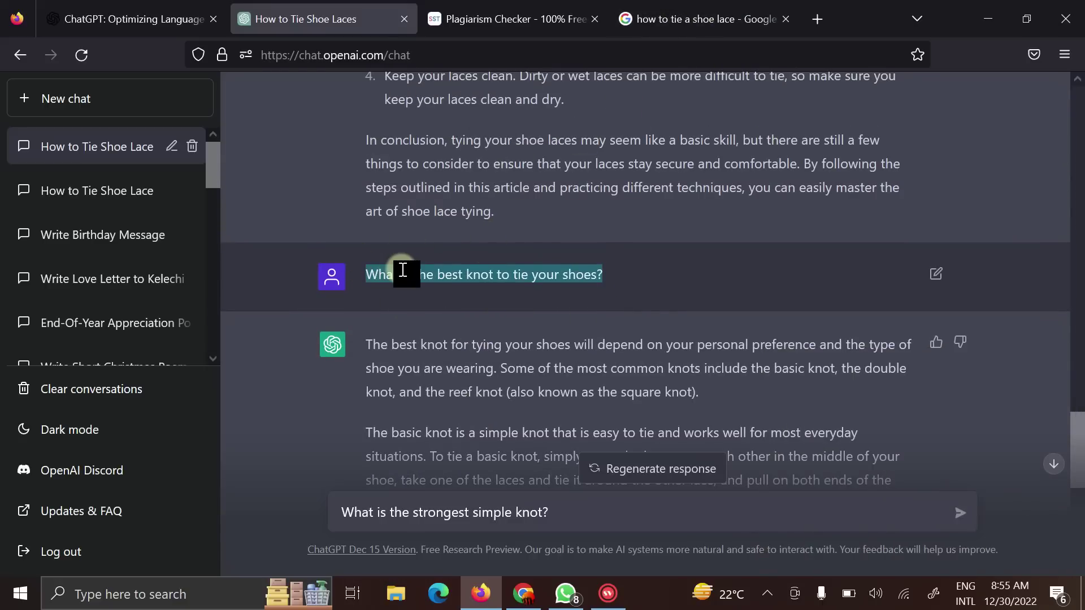
{"action": "scroll", "coordinate": [402, 271], "scroll_direction": "down", "scroll_amount": 2}
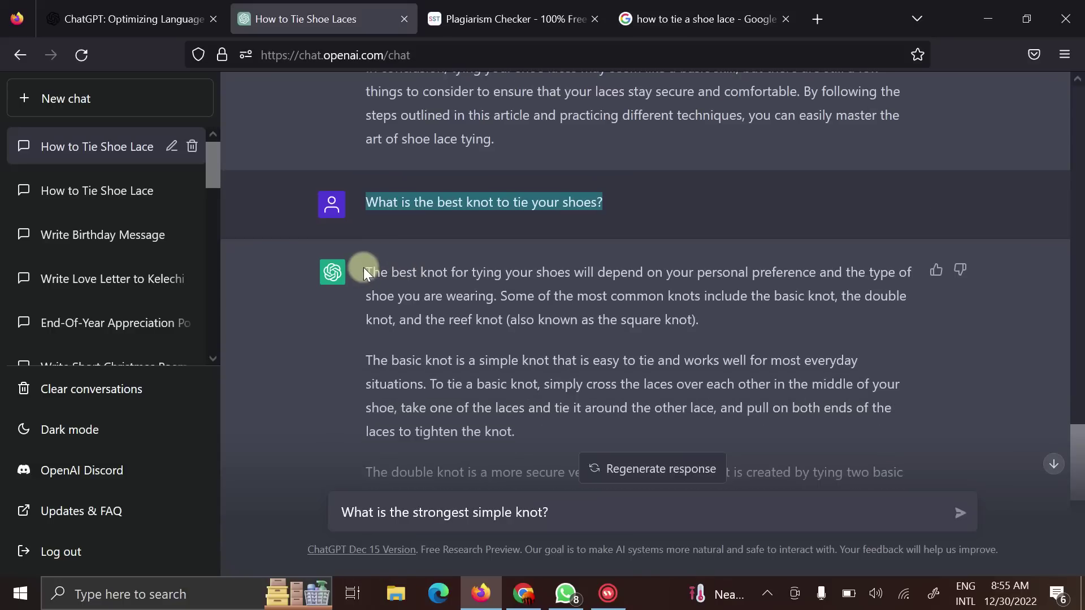
{"action": "mouse_move", "coordinate": [363, 272]}
{"action": "left_mouse_down"}
{"action": "mouse_move", "coordinate": [527, 502]}
{"action": "mouse_move", "coordinate": [539, 403]}
{"action": "left_mouse_up"}
{"action": "scroll", "coordinate": [533, 447], "scroll_direction": "down", "scroll_amount": 5}
{"action": "scroll", "coordinate": [538, 402], "scroll_direction": "up", "scroll_amount": 3}
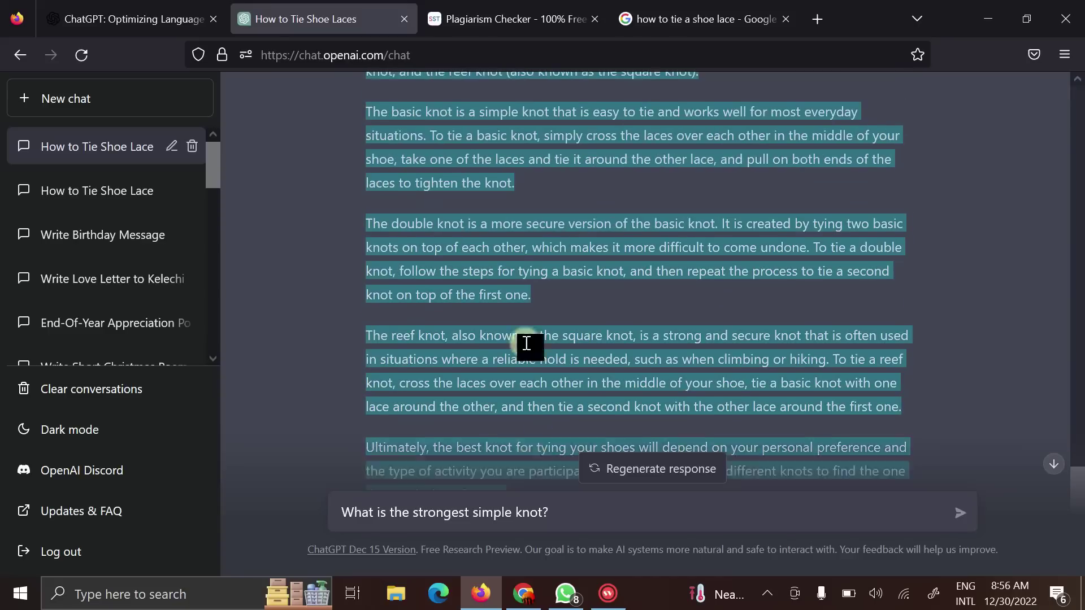
{"action": "right_click", "coordinate": [546, 285]}
Paste the best-knot answer on a new line after the shoelace article, reaching 1142 words
{"action": "left_click", "coordinate": [547, 291]}
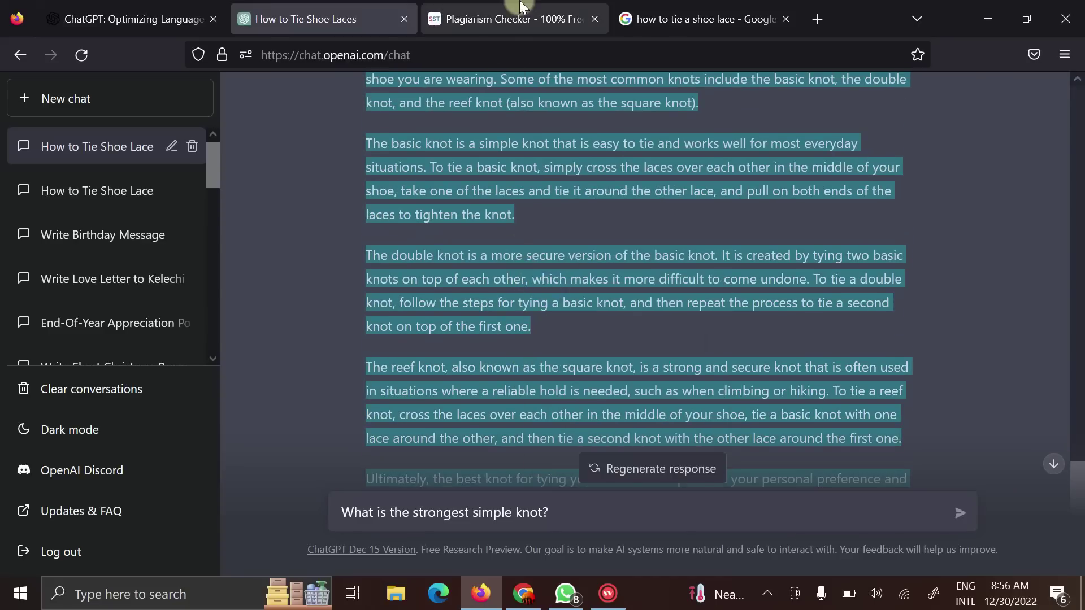
{"action": "left_click", "coordinate": [509, 19]}
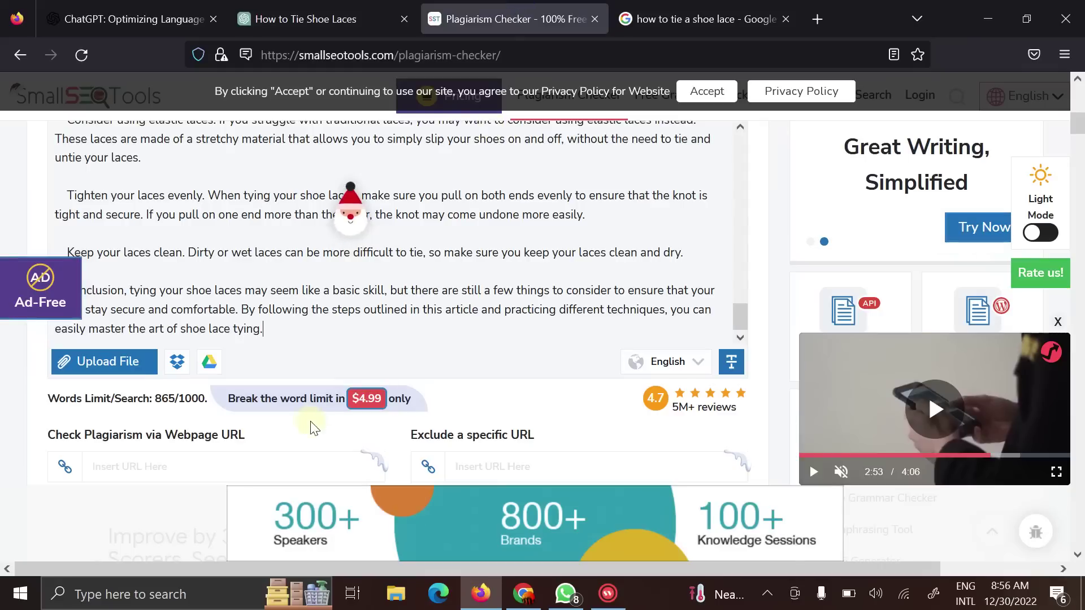
{"action": "left_click", "coordinate": [286, 353]}
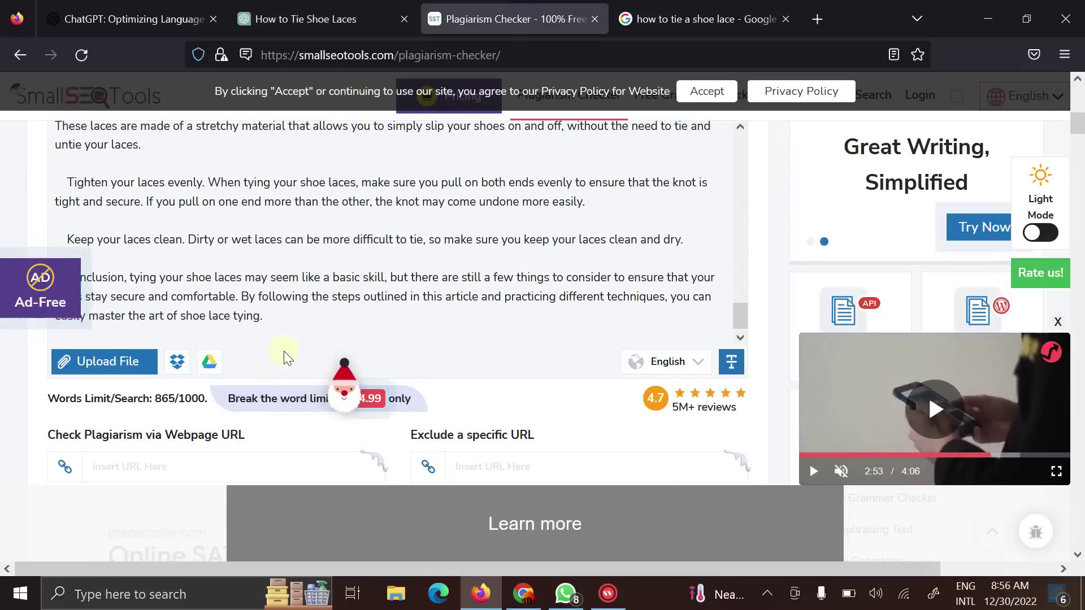
{"action": "key", "text": "Return"}
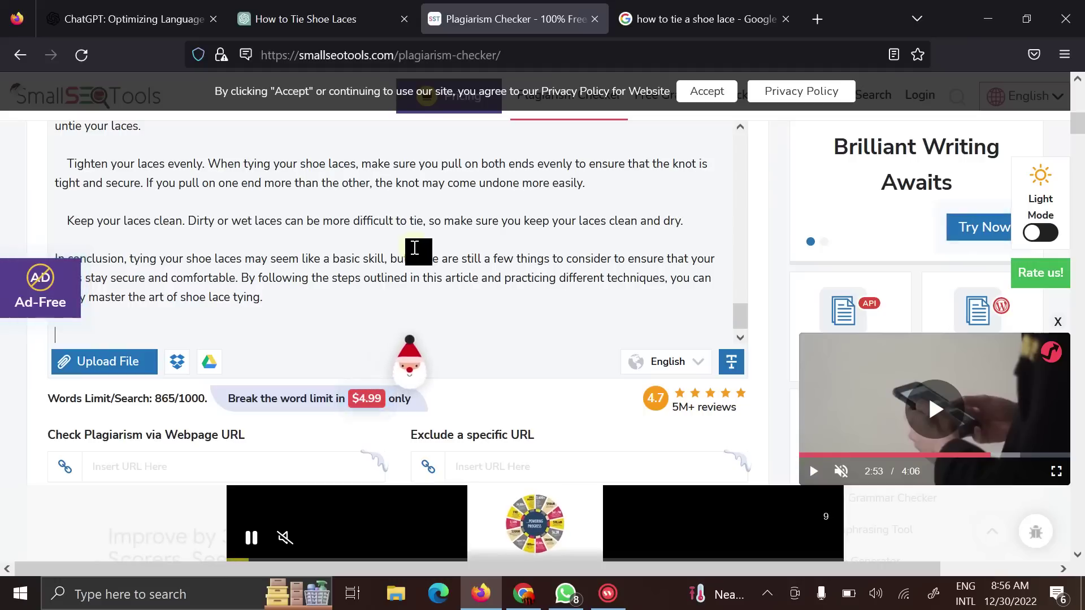
{"action": "key", "text": "ctrl+v"}
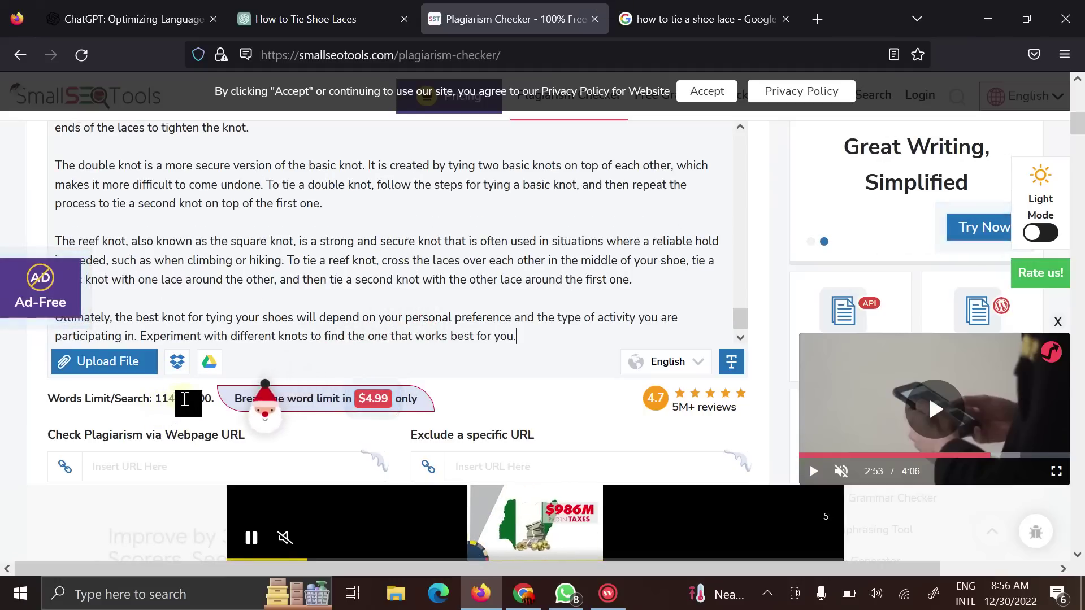
{"action": "scroll", "coordinate": [399, 296], "scroll_direction": "up", "scroll_amount": 5}
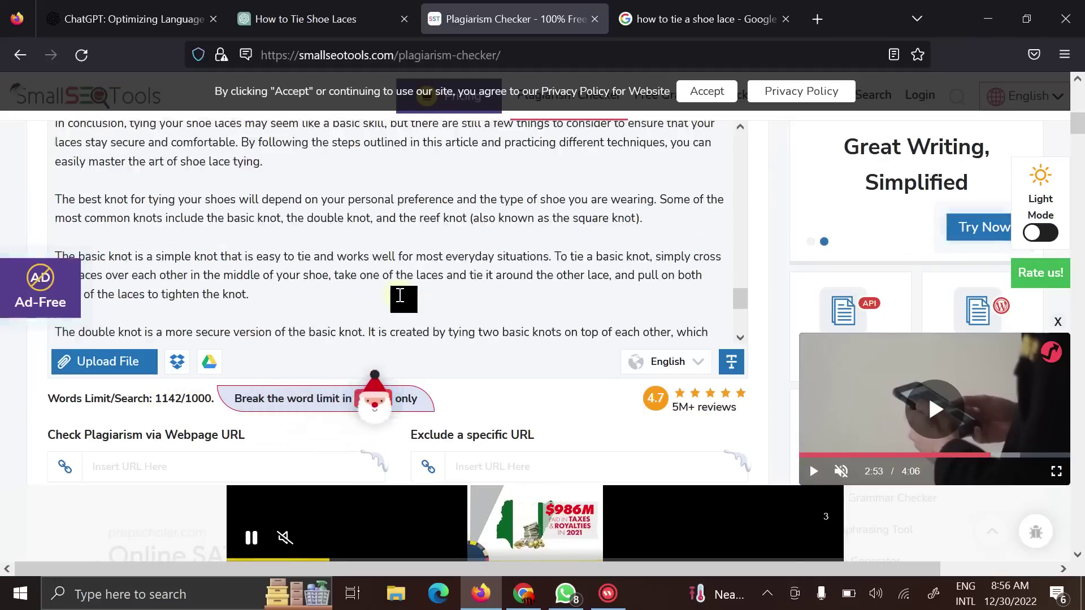
{"action": "scroll", "coordinate": [401, 297], "scroll_direction": "up", "scroll_amount": 5}
{"action": "scroll", "coordinate": [403, 303], "scroll_direction": "up", "scroll_amount": 5}
{"action": "scroll", "coordinate": [433, 300], "scroll_direction": "up", "scroll_amount": 2}
{"action": "scroll", "coordinate": [432, 298], "scroll_direction": "up", "scroll_amount": 5}
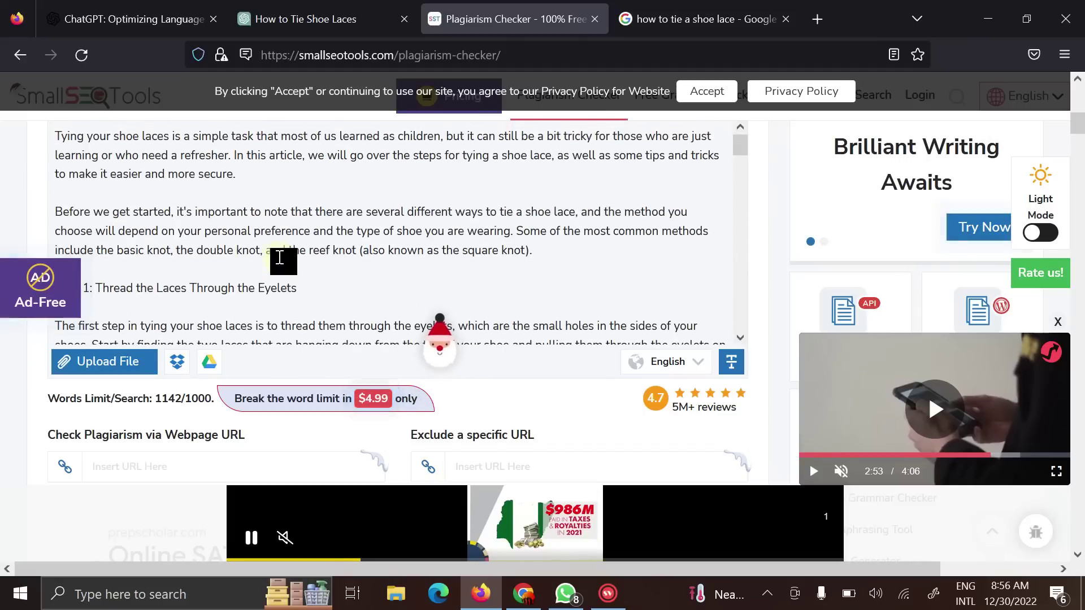
{"action": "scroll", "coordinate": [474, 255], "scroll_direction": "down", "scroll_amount": 15}
{"action": "scroll", "coordinate": [526, 280], "scroll_direction": "down", "scroll_amount": 5}
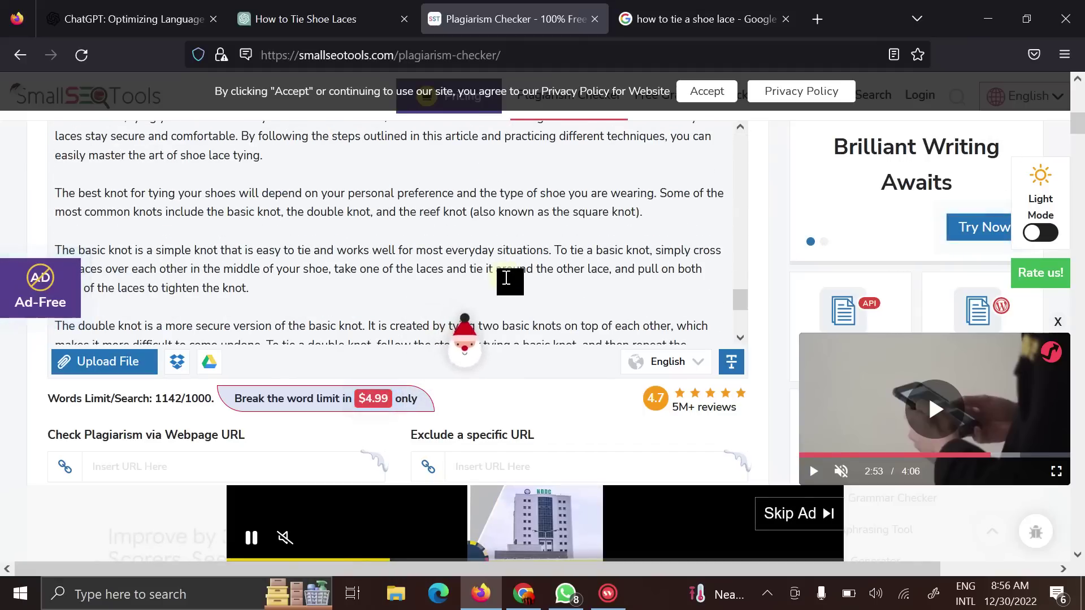
{"action": "scroll", "coordinate": [552, 293], "scroll_direction": "down", "scroll_amount": 3}
{"action": "scroll", "coordinate": [346, 291], "scroll_direction": "up", "scroll_amount": 3}
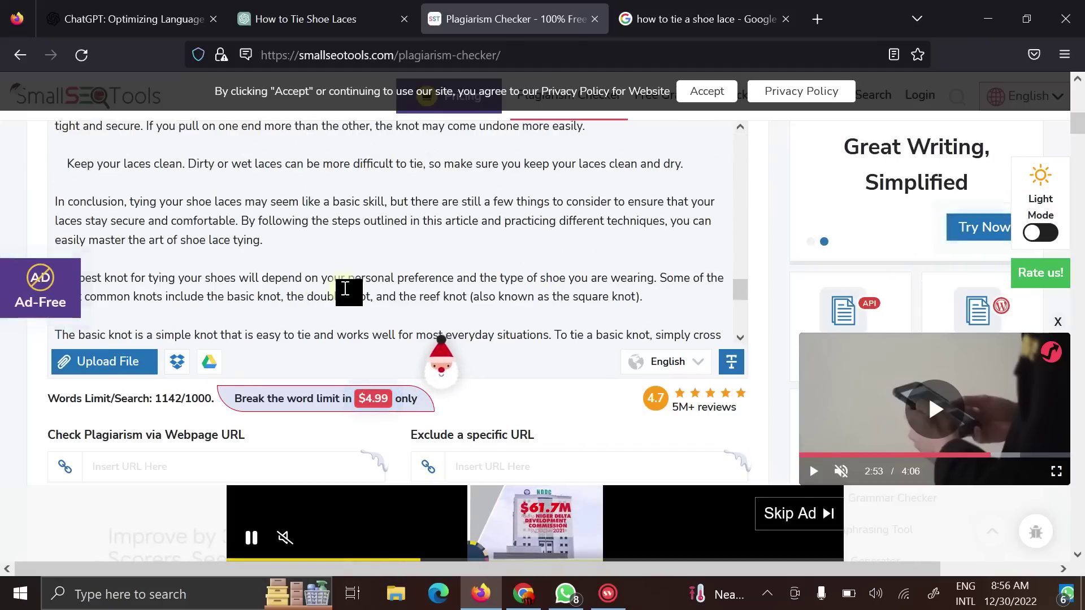
{"action": "scroll", "coordinate": [356, 339], "scroll_direction": "down", "scroll_amount": 3}
{"action": "scroll", "coordinate": [378, 374], "scroll_direction": "down", "scroll_amount": 3}
{"action": "scroll", "coordinate": [384, 417], "scroll_direction": "down", "scroll_amount": 2}
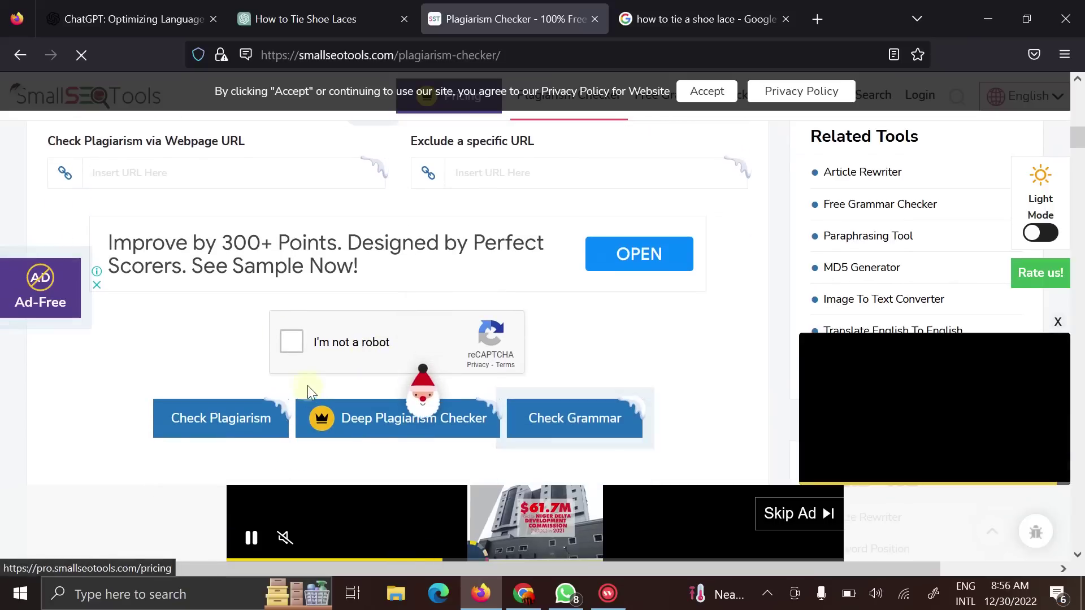
Pass the car-image captcha, run the check, and dismiss the 1000-word limit warning
{"action": "left_click", "coordinate": [288, 342]}
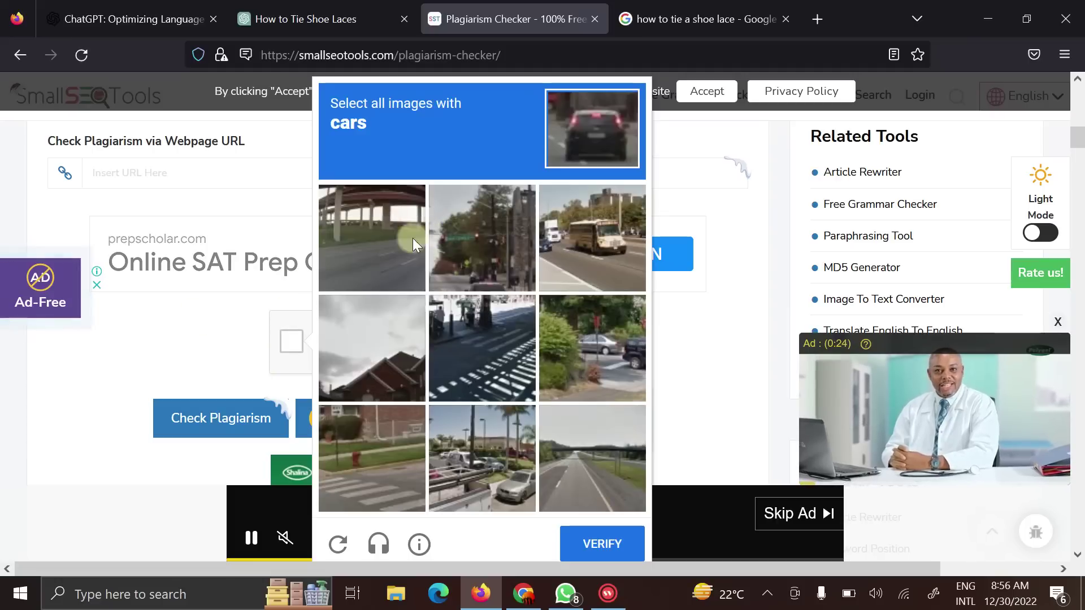
{"action": "left_click", "coordinate": [604, 235]}
{"action": "left_click", "coordinate": [588, 346]}
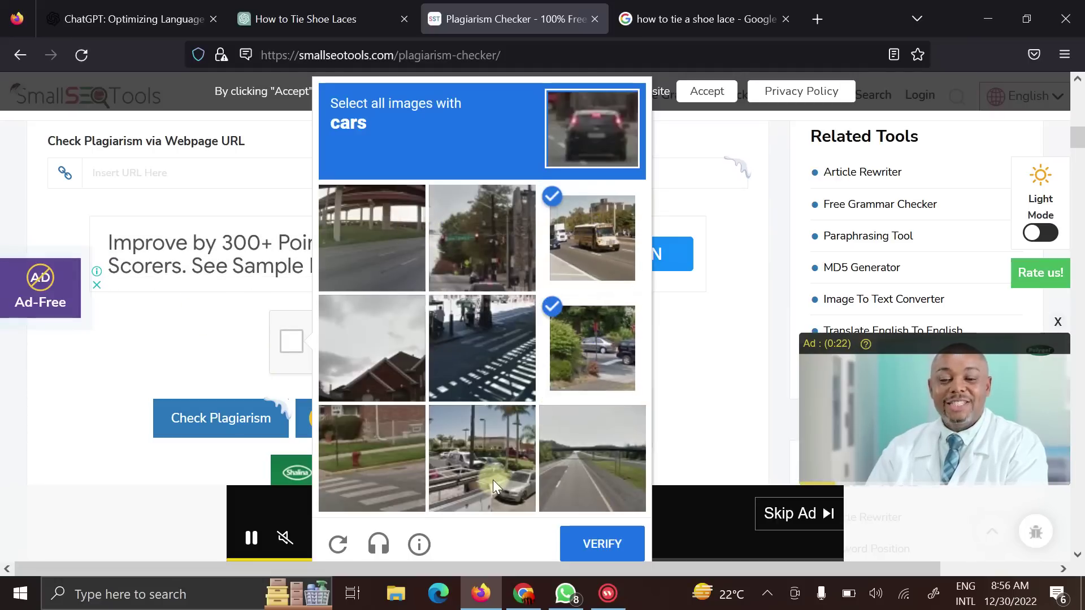
{"action": "left_click", "coordinate": [493, 480]}
{"action": "left_click", "coordinate": [593, 556]}
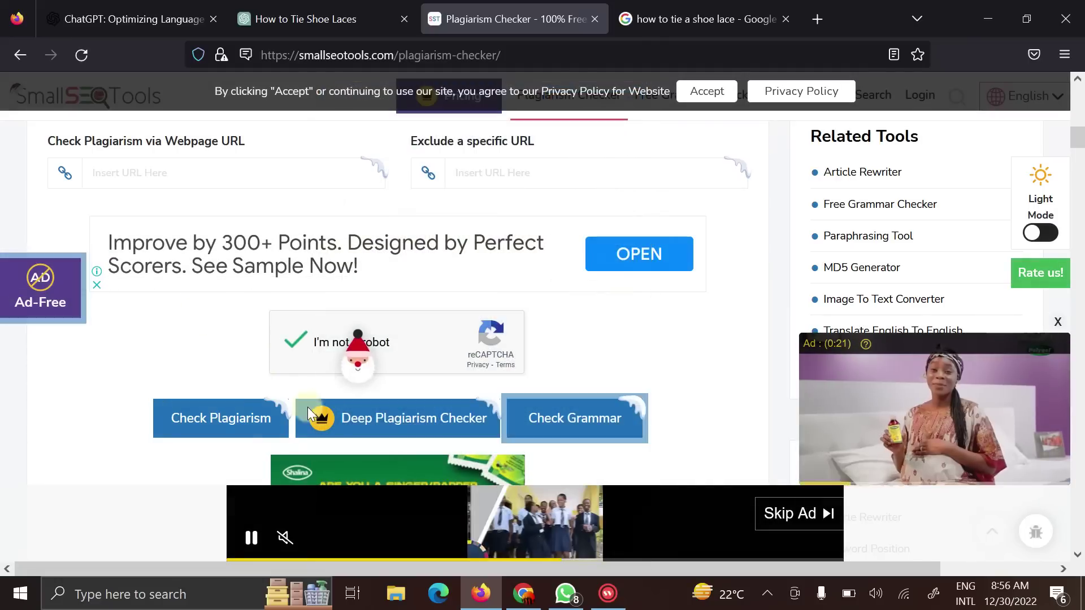
{"action": "left_click", "coordinate": [223, 416]}
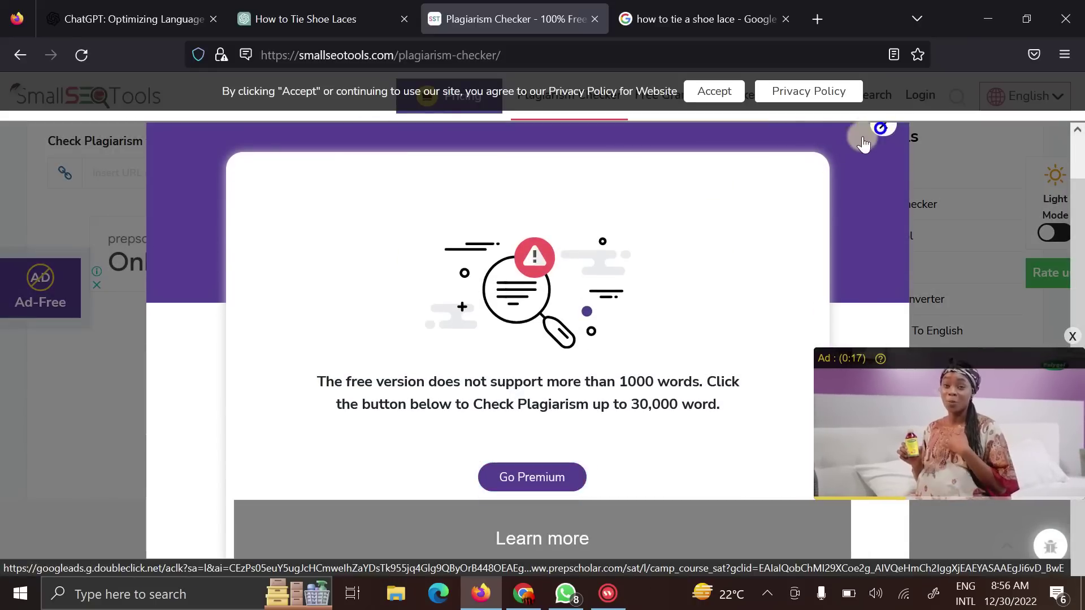
{"action": "left_click", "coordinate": [883, 125]}
{"action": "scroll", "coordinate": [262, 243], "scroll_direction": "up", "scroll_amount": 2}
{"action": "scroll", "coordinate": [259, 269], "scroll_direction": "up", "scroll_amount": 2}
{"action": "scroll", "coordinate": [246, 291], "scroll_direction": "down", "scroll_amount": 1}
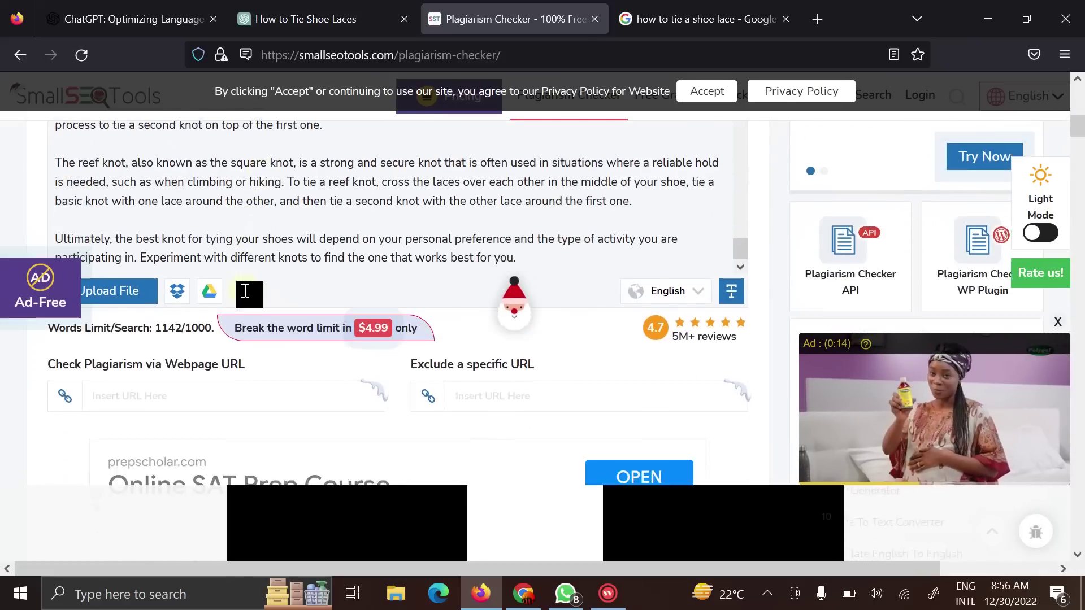
{"action": "scroll", "coordinate": [58, 155], "scroll_direction": "up", "scroll_amount": 2}
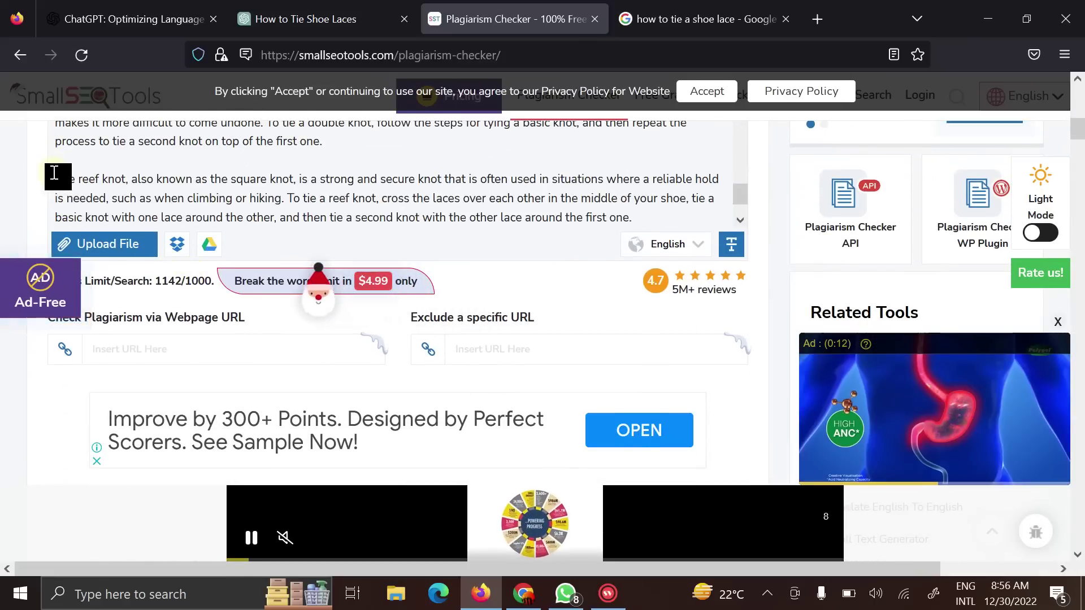
{"action": "left_click_drag", "start_coordinate": [54, 172], "coordinate": [640, 308]}
Delete the final knot paragraphs and the double-knot paragraph, then start the plagiarism check
{"action": "key", "text": "BackSpace"}
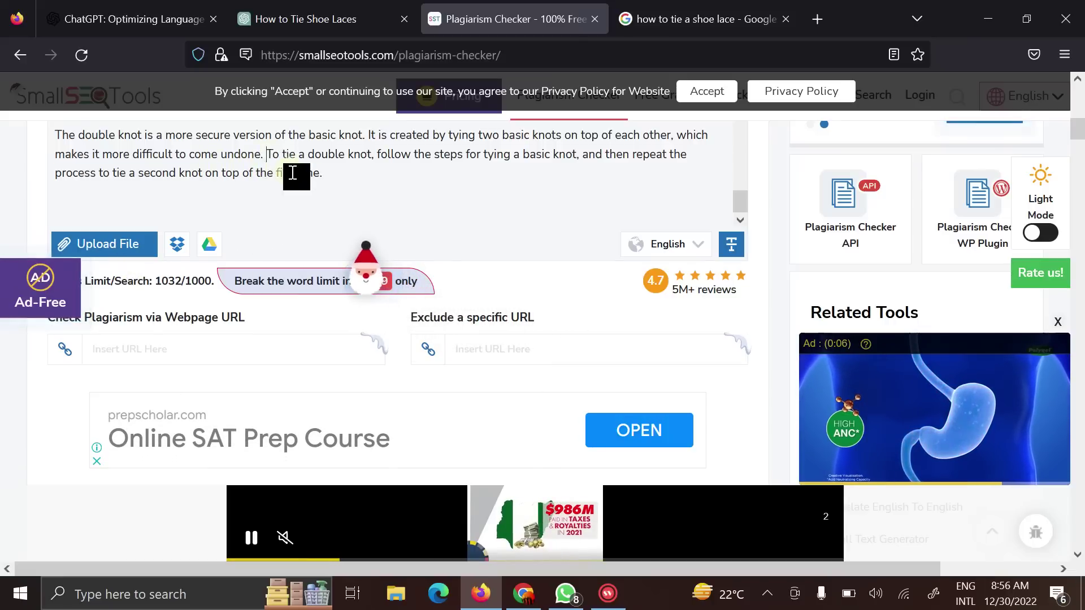
{"action": "left_click_drag", "start_coordinate": [266, 153], "coordinate": [324, 174]}
{"action": "scroll", "coordinate": [327, 182], "scroll_direction": "up", "scroll_amount": 1}
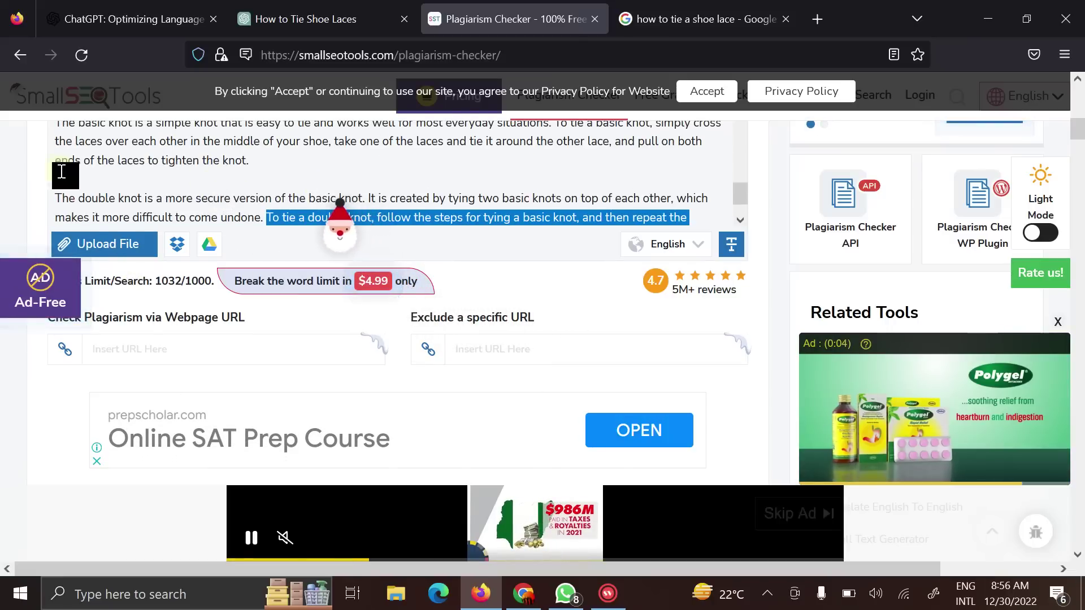
{"action": "mouse_move", "coordinate": [55, 197]}
{"action": "left_mouse_down"}
{"action": "mouse_move", "coordinate": [185, 230]}
{"action": "mouse_move", "coordinate": [412, 257]}
{"action": "left_mouse_up"}
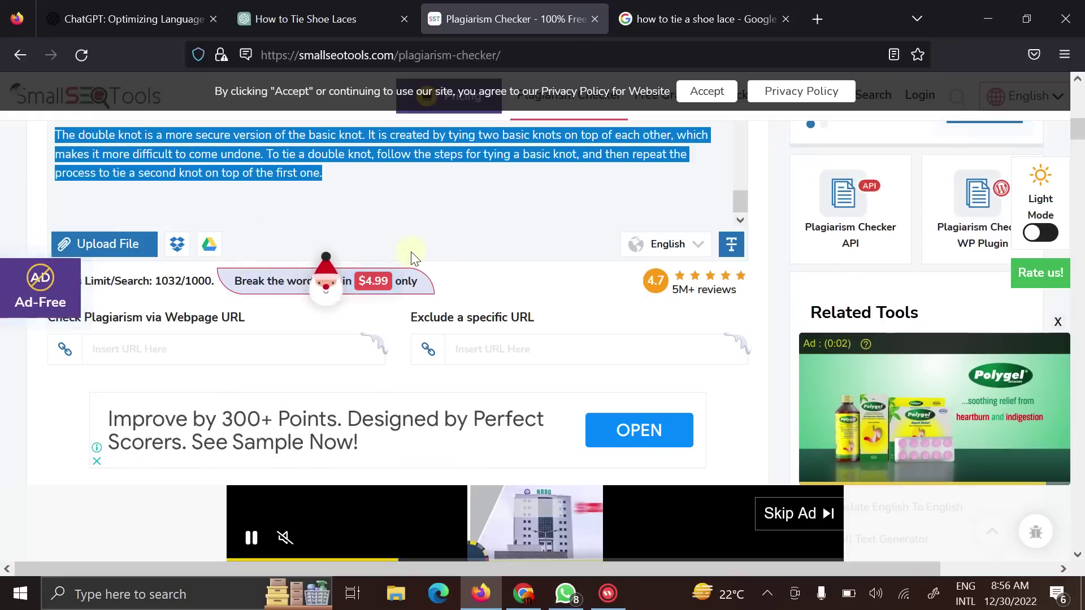
{"action": "key", "text": "BackSpace"}
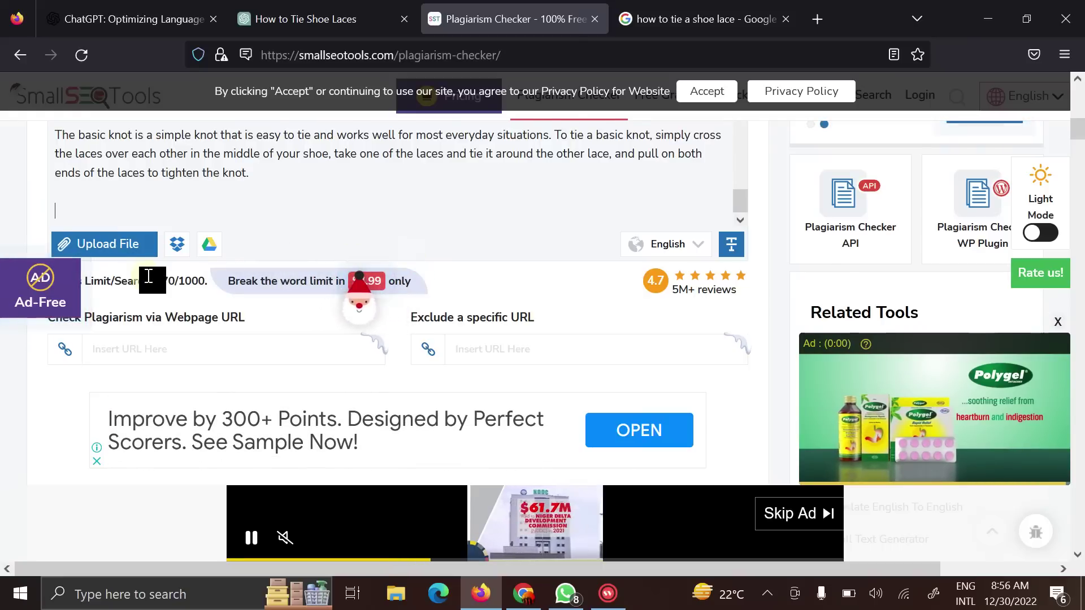
{"action": "scroll", "coordinate": [212, 380], "scroll_direction": "down", "scroll_amount": 3}
{"action": "left_click", "coordinate": [223, 417]}
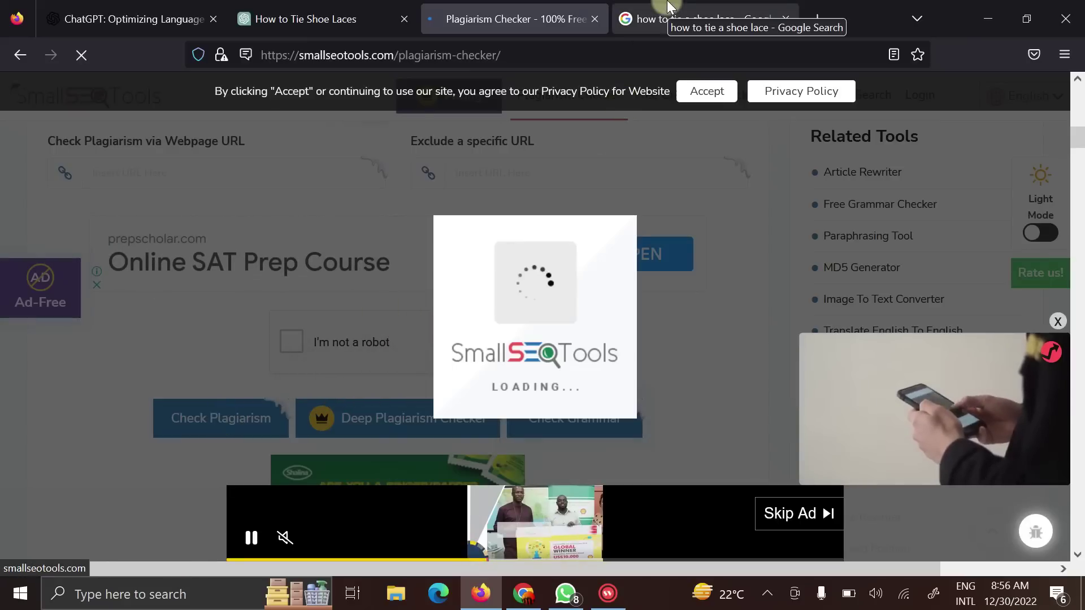
Erase the drafted strongest-knot question from ChatGPT's message box
{"action": "left_click", "coordinate": [255, 19]}
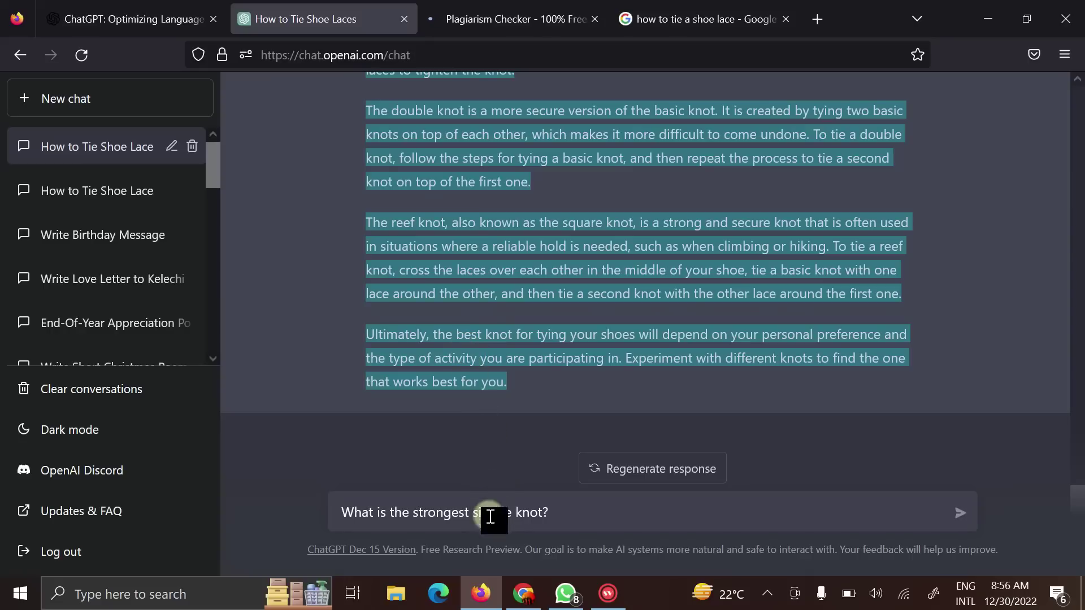
{"action": "double_click", "coordinate": [503, 516]}
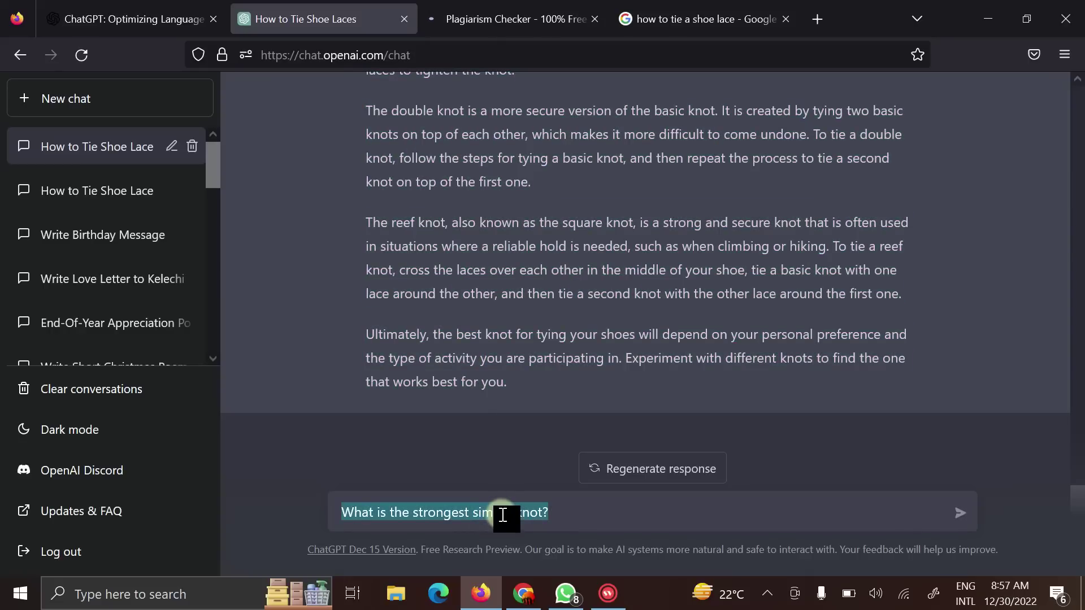
{"action": "key", "text": "BackSpace"}
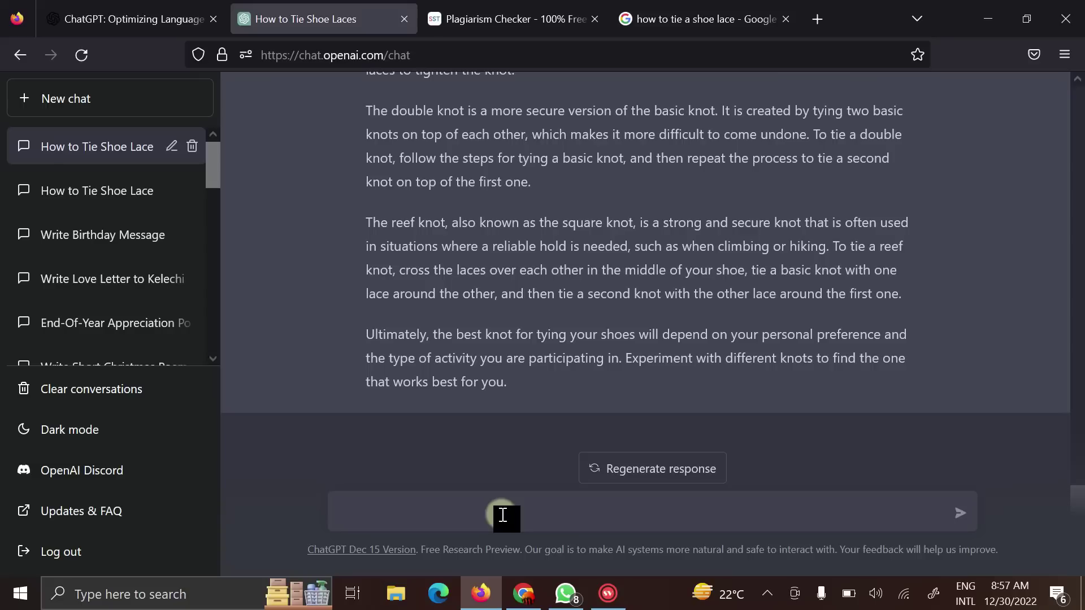
{"action": "type", "text": "write a 1000 words article on the \"10"}
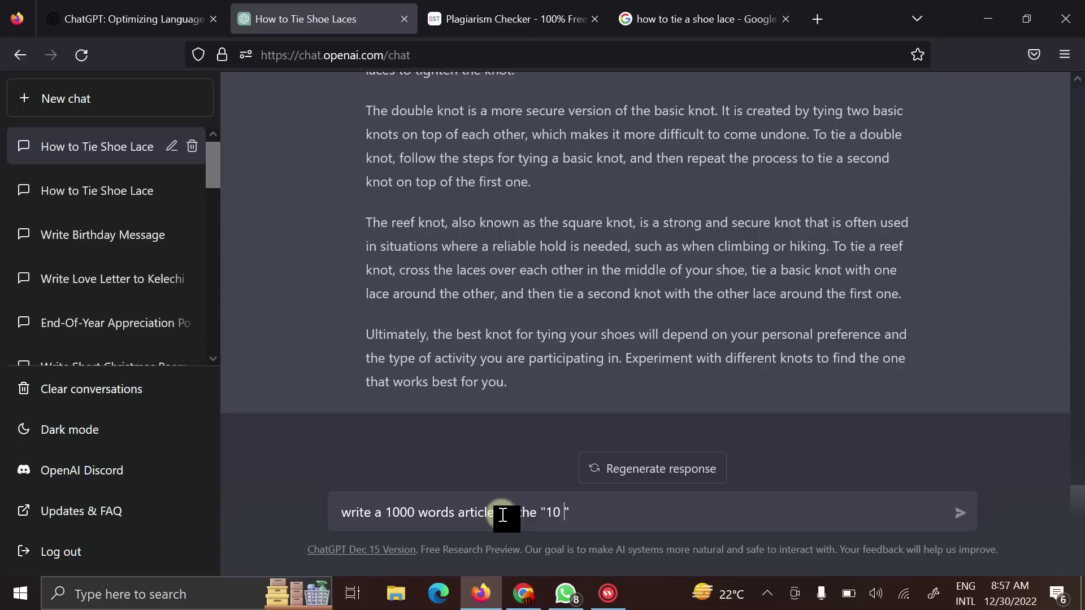
{"action": "type", "text": "est "}
{"action": "type", "text": "exercis"}
{"action": "type", "text": "e for loo"}
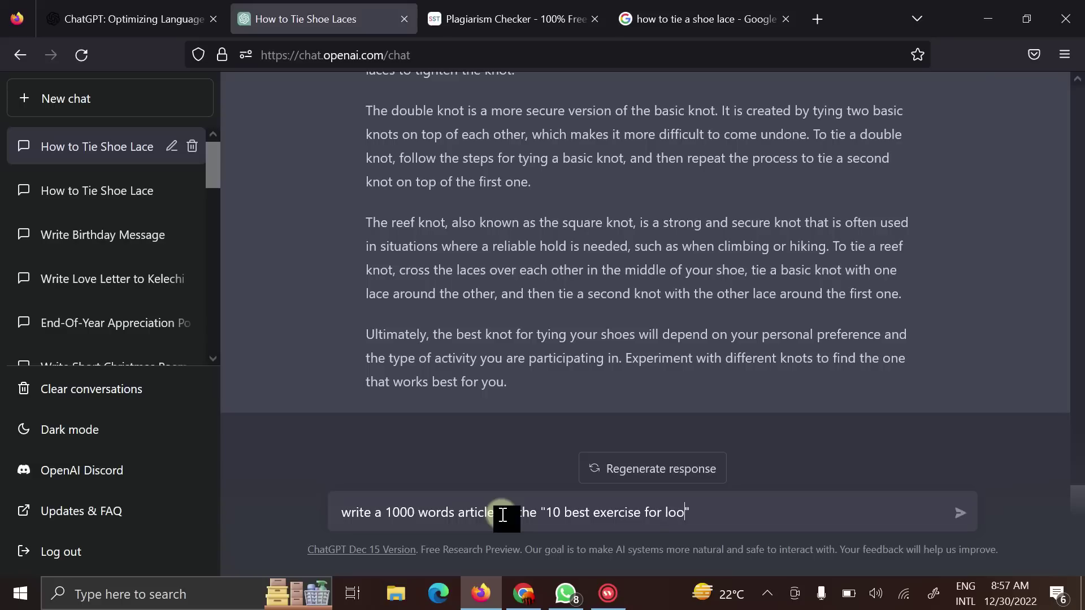
{"action": "type", "text": "sing wei"}
{"action": "type", "text": "ght"}
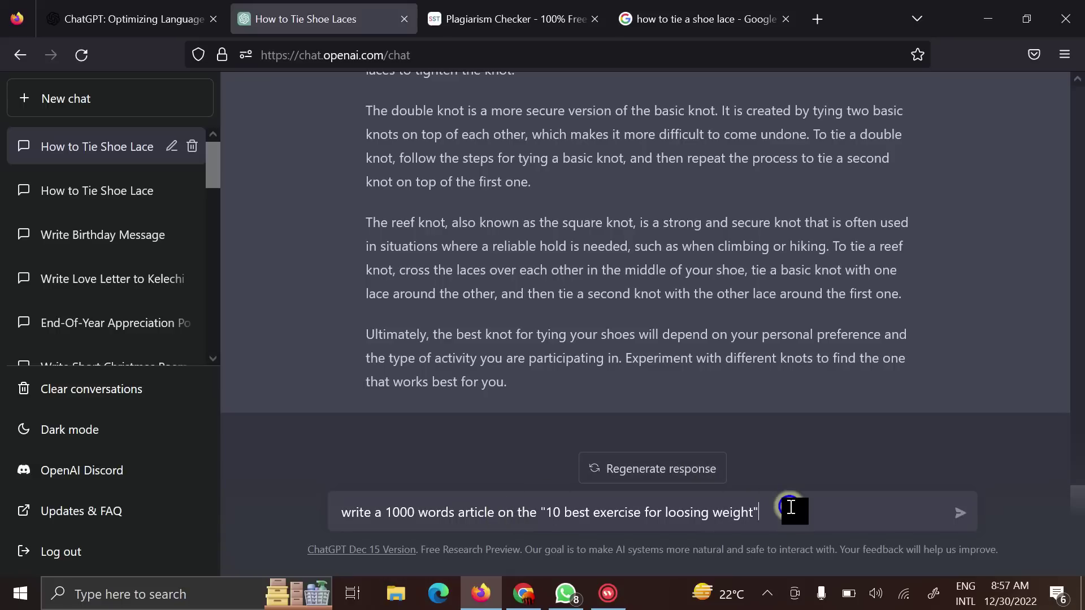
Send the request for a 1000-word article on '10 best exercise for loosing weight'
{"action": "key", "text": "Return"}
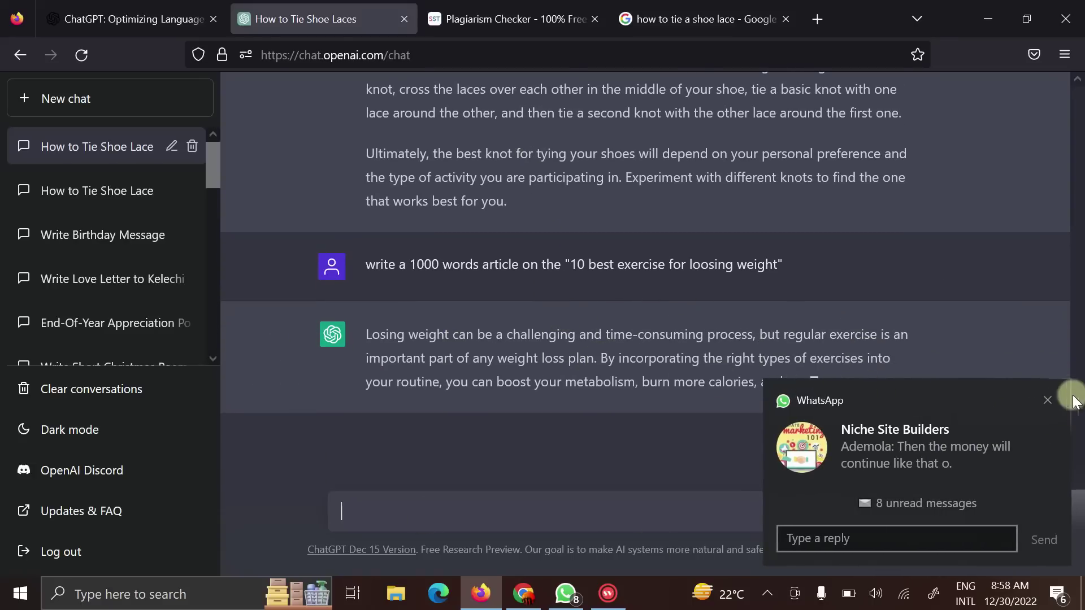
Dismiss the WhatsApp popup, pass the robot check and scan the 970-word shoelace article
{"action": "left_click", "coordinate": [1052, 398]}
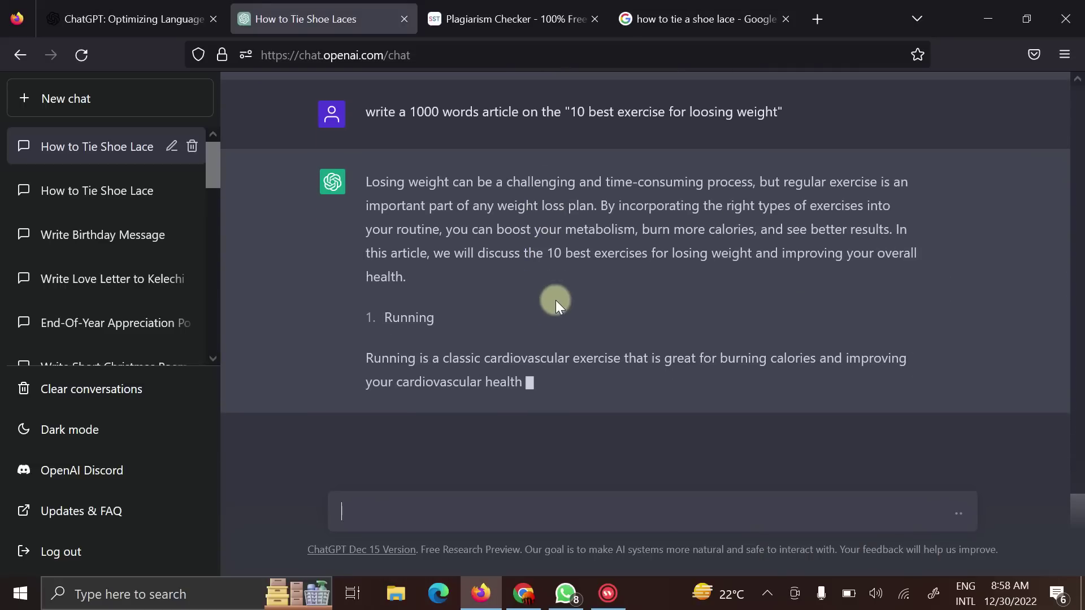
{"action": "left_click", "coordinate": [509, 19]}
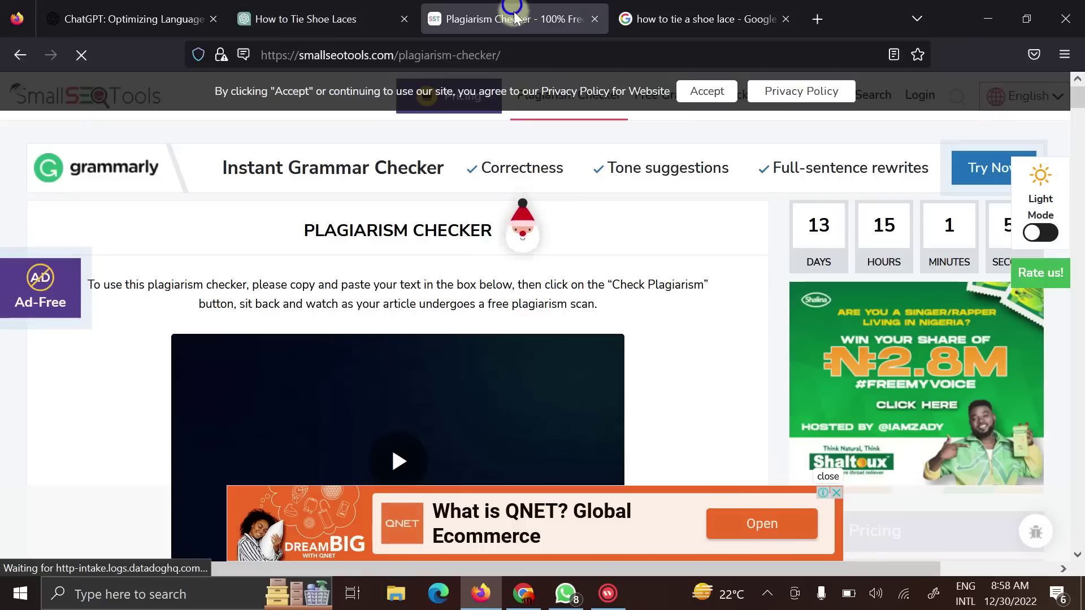
{"action": "scroll", "coordinate": [414, 327], "scroll_direction": "down", "scroll_amount": 3}
{"action": "scroll", "coordinate": [415, 327], "scroll_direction": "down", "scroll_amount": 3}
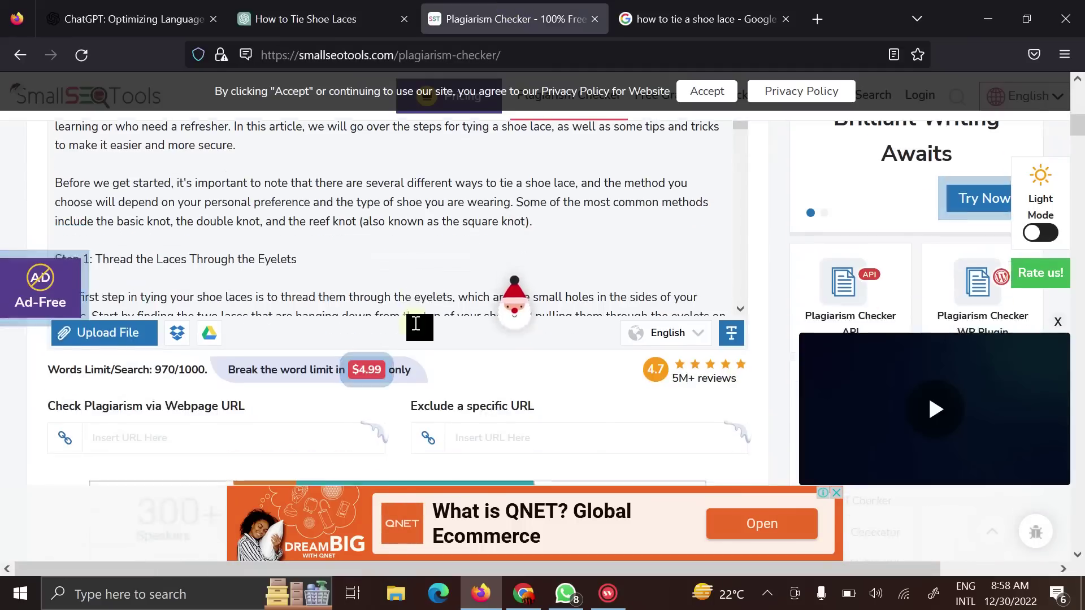
{"action": "scroll", "coordinate": [415, 326], "scroll_direction": "down", "scroll_amount": 2}
{"action": "scroll", "coordinate": [414, 326], "scroll_direction": "down", "scroll_amount": 1}
{"action": "scroll", "coordinate": [691, 315], "scroll_direction": "down", "scroll_amount": 3}
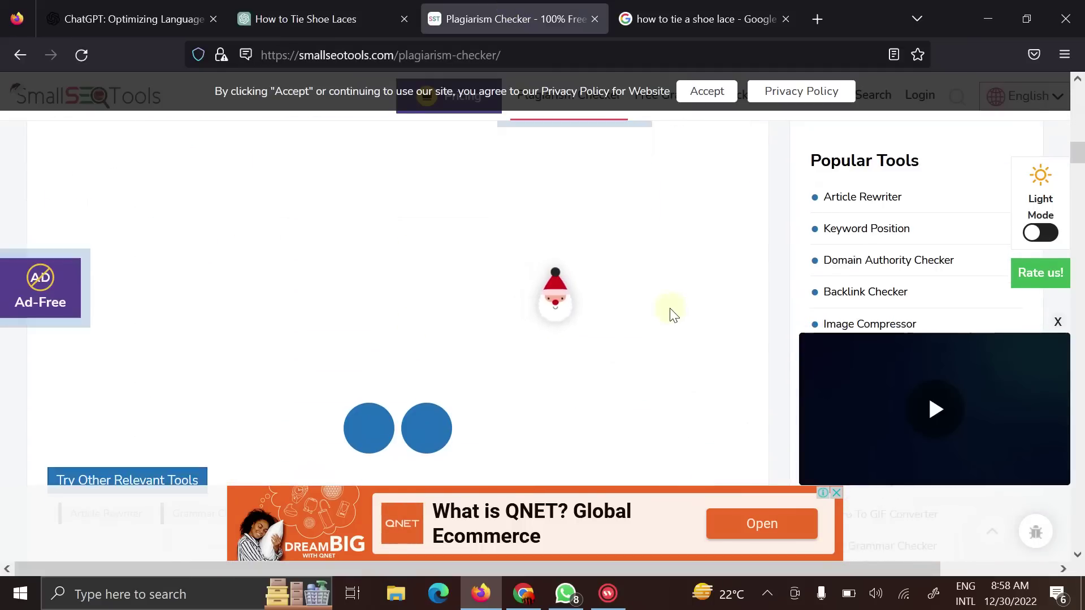
{"action": "scroll", "coordinate": [571, 336], "scroll_direction": "down", "scroll_amount": 2}
{"action": "scroll", "coordinate": [570, 337], "scroll_direction": "up", "scroll_amount": 3}
{"action": "scroll", "coordinate": [570, 337], "scroll_direction": "up", "scroll_amount": 3}
{"action": "scroll", "coordinate": [569, 333], "scroll_direction": "up", "scroll_amount": 3}
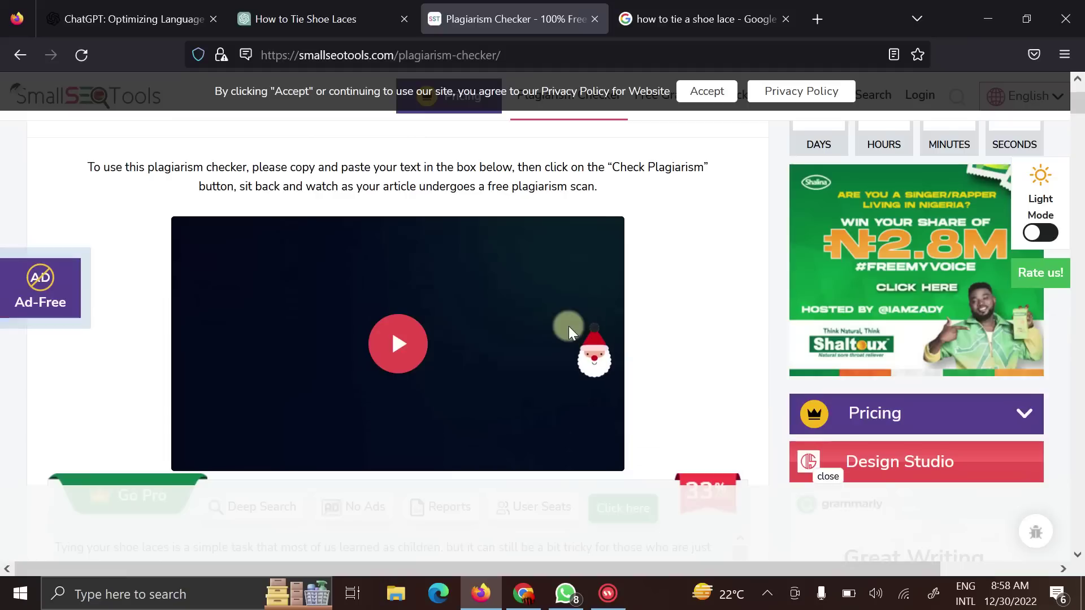
{"action": "scroll", "coordinate": [569, 333], "scroll_direction": "up", "scroll_amount": 2}
{"action": "scroll", "coordinate": [569, 328], "scroll_direction": "down", "scroll_amount": 1}
{"action": "scroll", "coordinate": [569, 327], "scroll_direction": "down", "scroll_amount": 3}
{"action": "scroll", "coordinate": [503, 296], "scroll_direction": "down", "scroll_amount": 3}
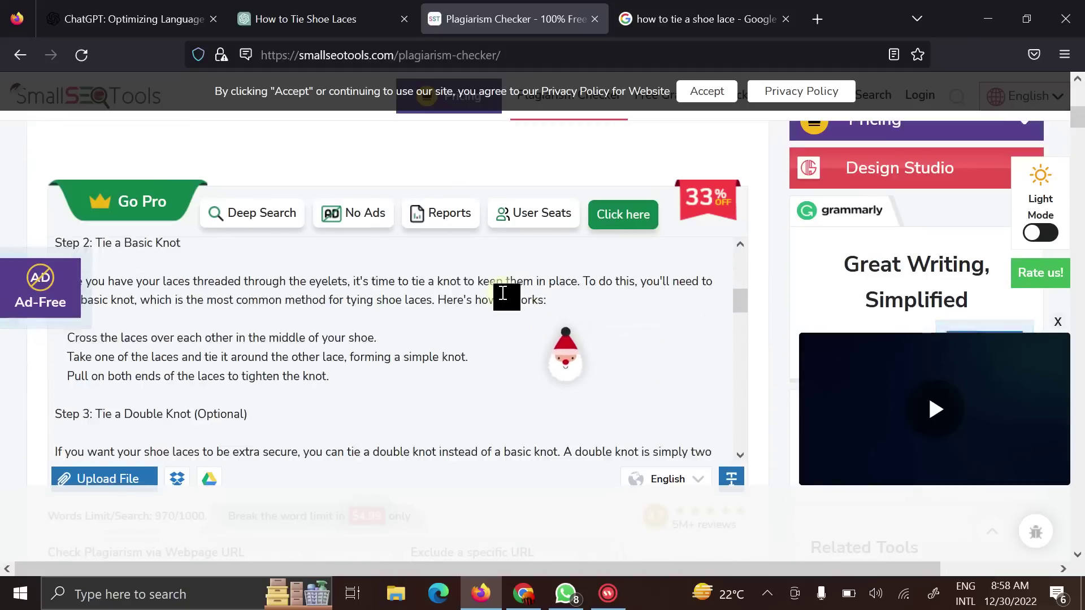
{"action": "scroll", "coordinate": [645, 366], "scroll_direction": "down", "scroll_amount": 2}
{"action": "scroll", "coordinate": [647, 367], "scroll_direction": "down", "scroll_amount": 2}
{"action": "scroll", "coordinate": [649, 368], "scroll_direction": "up", "scroll_amount": 2}
{"action": "scroll", "coordinate": [426, 237], "scroll_direction": "up", "scroll_amount": 3}
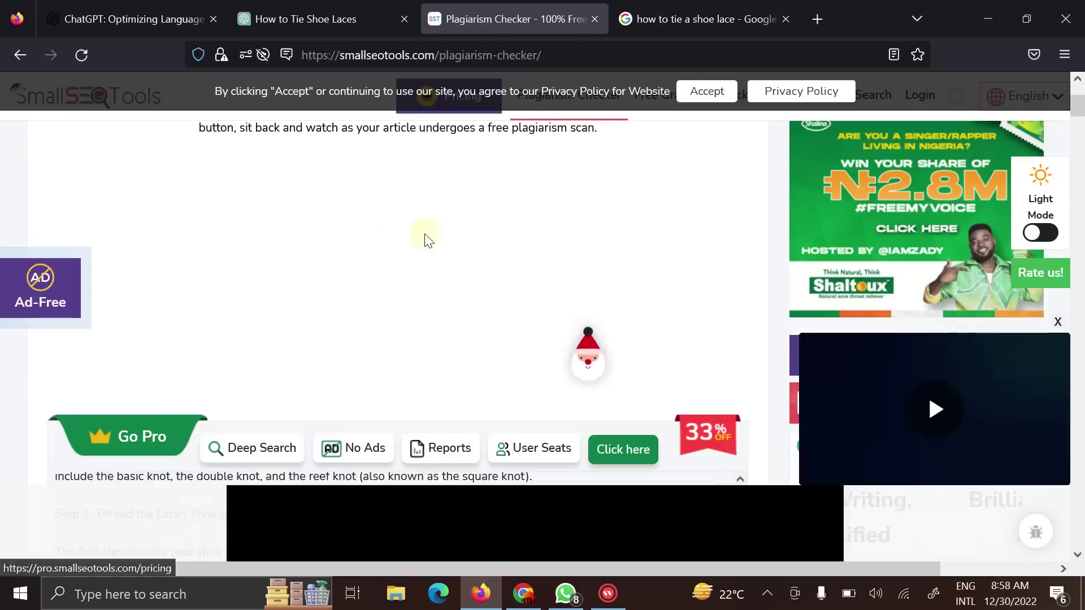
{"action": "scroll", "coordinate": [425, 234], "scroll_direction": "up", "scroll_amount": 2}
{"action": "scroll", "coordinate": [429, 306], "scroll_direction": "down", "scroll_amount": 5}
{"action": "scroll", "coordinate": [429, 305], "scroll_direction": "down", "scroll_amount": 3}
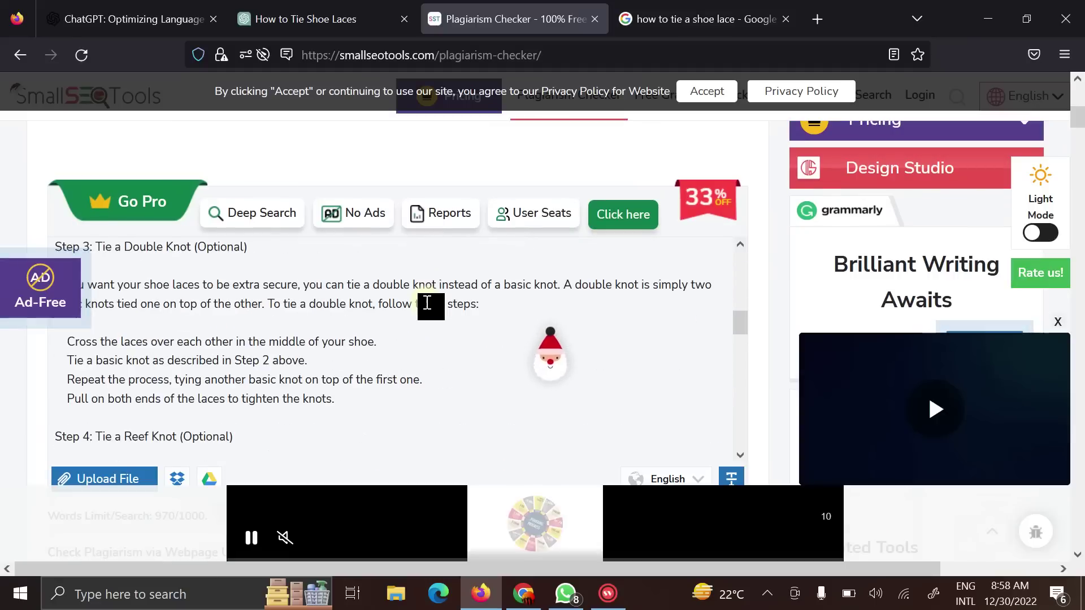
{"action": "scroll", "coordinate": [422, 320], "scroll_direction": "down", "scroll_amount": 2}
{"action": "scroll", "coordinate": [427, 322], "scroll_direction": "down", "scroll_amount": 5}
{"action": "scroll", "coordinate": [418, 358], "scroll_direction": "down", "scroll_amount": 3}
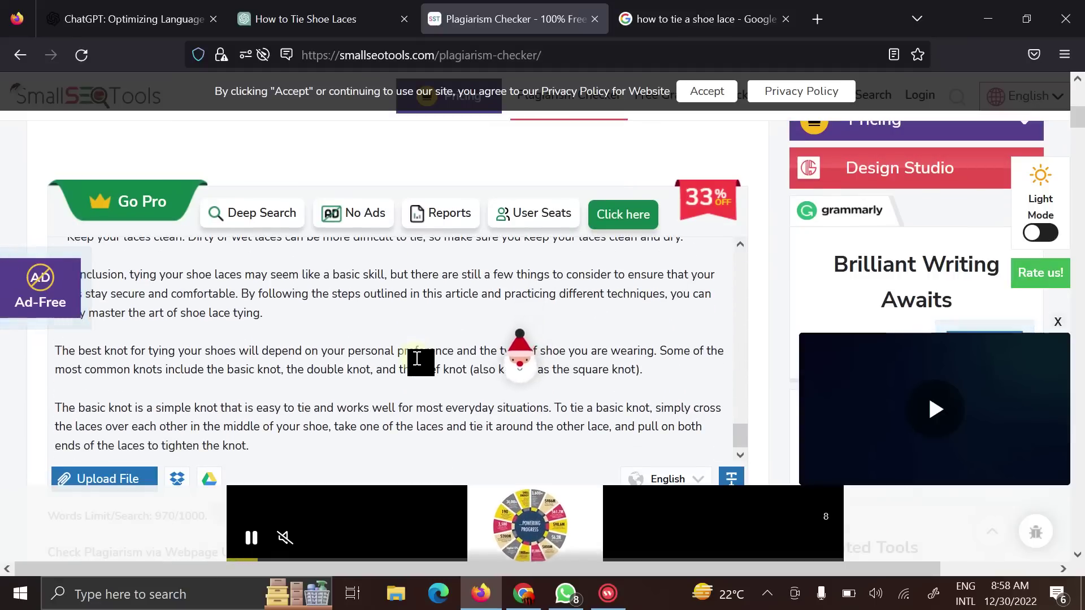
{"action": "scroll", "coordinate": [433, 367], "scroll_direction": "down", "scroll_amount": 1}
{"action": "scroll", "coordinate": [647, 337], "scroll_direction": "down", "scroll_amount": 3}
{"action": "scroll", "coordinate": [576, 339], "scroll_direction": "down", "scroll_amount": 1}
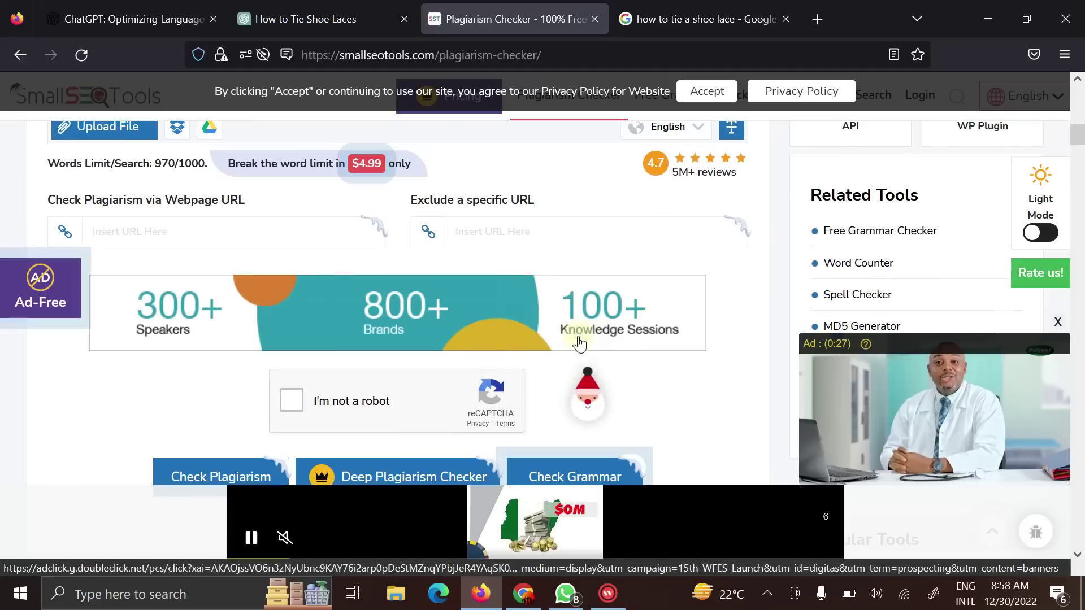
{"action": "scroll", "coordinate": [520, 333], "scroll_direction": "down", "scroll_amount": 1}
{"action": "left_click", "coordinate": [293, 343]}
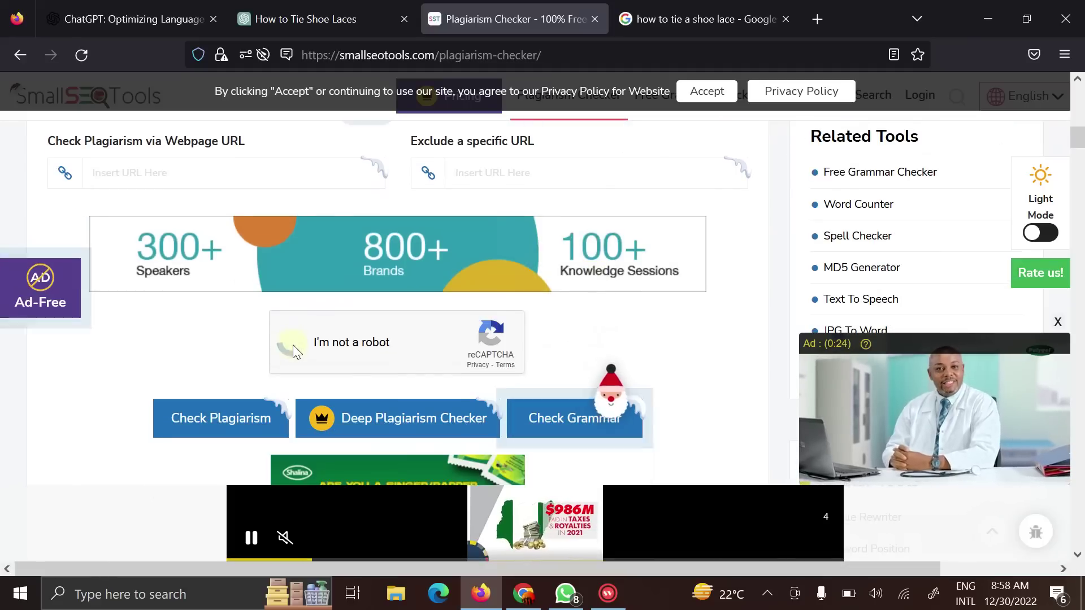
{"action": "scroll", "coordinate": [348, 370], "scroll_direction": "down", "scroll_amount": 1}
{"action": "scroll", "coordinate": [347, 370], "scroll_direction": "down", "scroll_amount": 5}
{"action": "scroll", "coordinate": [346, 370], "scroll_direction": "down", "scroll_amount": 2}
{"action": "scroll", "coordinate": [346, 371], "scroll_direction": "down", "scroll_amount": 3}
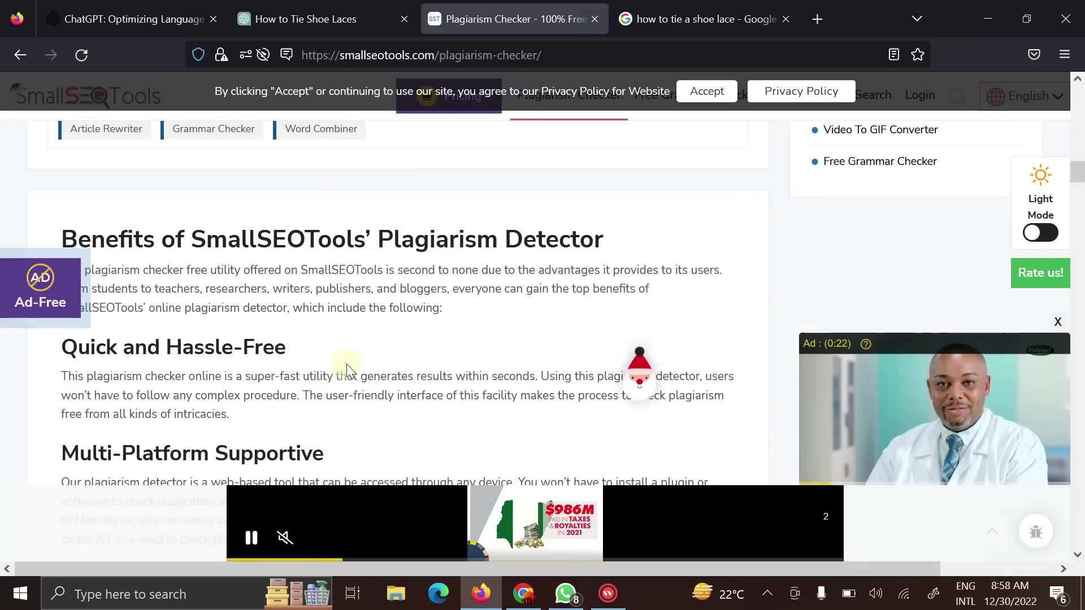
{"action": "scroll", "coordinate": [347, 370], "scroll_direction": "up", "scroll_amount": 6}
{"action": "scroll", "coordinate": [347, 370], "scroll_direction": "up", "scroll_amount": 3}
{"action": "left_click", "coordinate": [244, 360]}
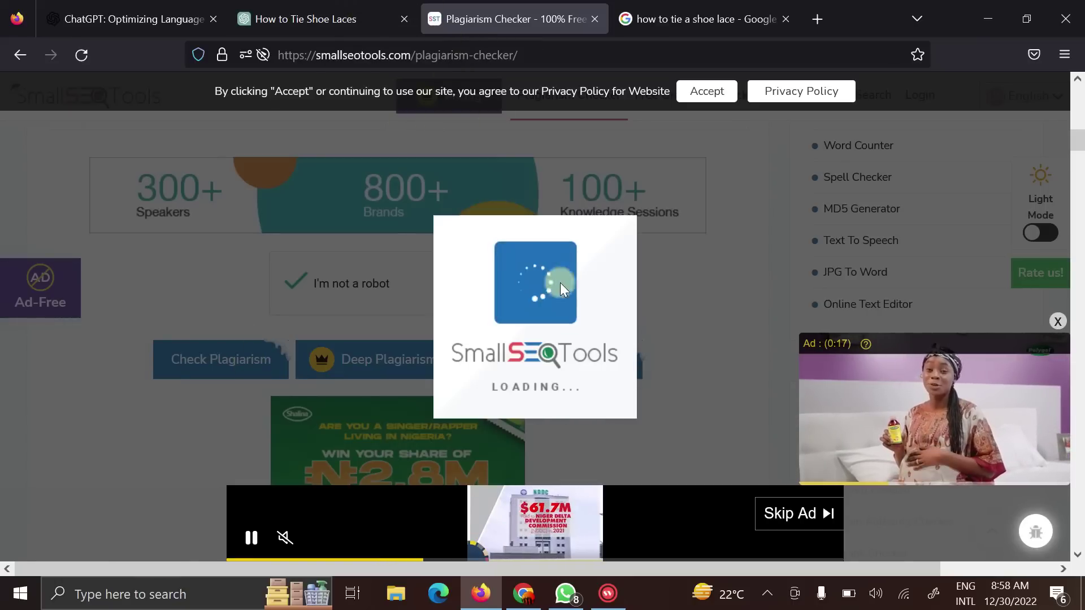
{"action": "key", "text": "ctrl+shift+Tab"}
{"action": "scroll", "coordinate": [536, 392], "scroll_direction": "down", "scroll_amount": 2}
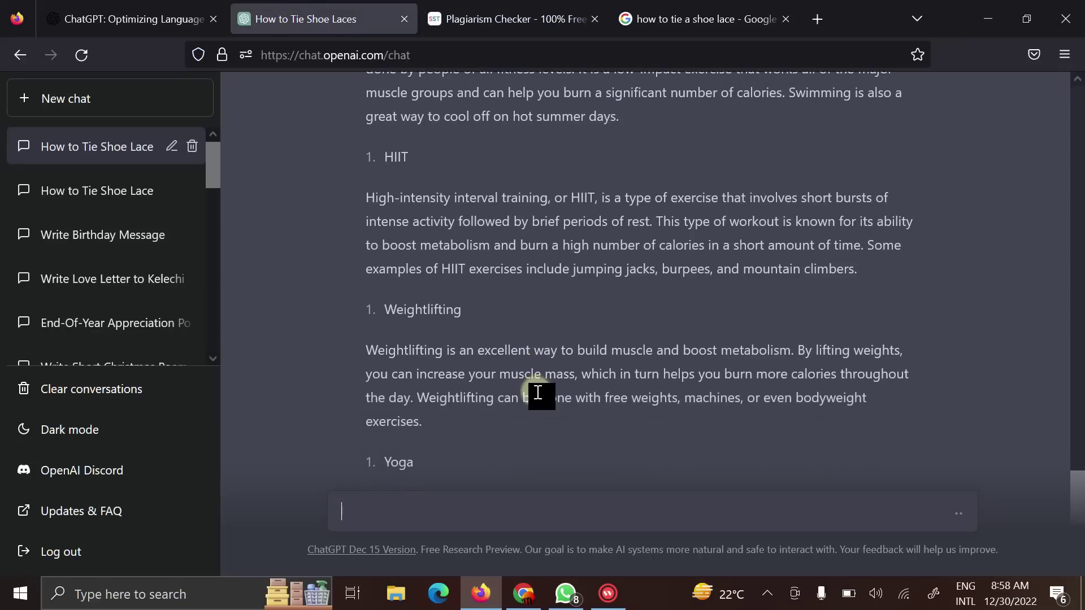
{"action": "scroll", "coordinate": [537, 391], "scroll_direction": "down", "scroll_amount": 2}
{"action": "scroll", "coordinate": [537, 392], "scroll_direction": "down", "scroll_amount": 2}
{"action": "scroll", "coordinate": [537, 392], "scroll_direction": "up", "scroll_amount": 3}
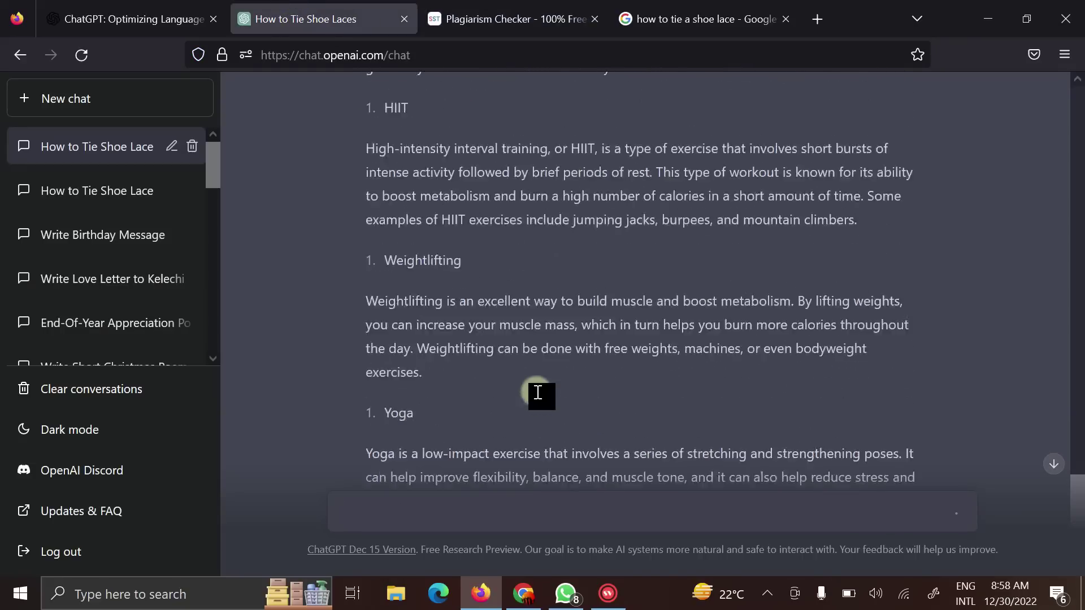
{"action": "scroll", "coordinate": [537, 392], "scroll_direction": "up", "scroll_amount": 2}
{"action": "scroll", "coordinate": [537, 392], "scroll_direction": "up", "scroll_amount": 3}
{"action": "scroll", "coordinate": [537, 392], "scroll_direction": "up", "scroll_amount": 1}
{"action": "scroll", "coordinate": [537, 392], "scroll_direction": "up", "scroll_amount": 2}
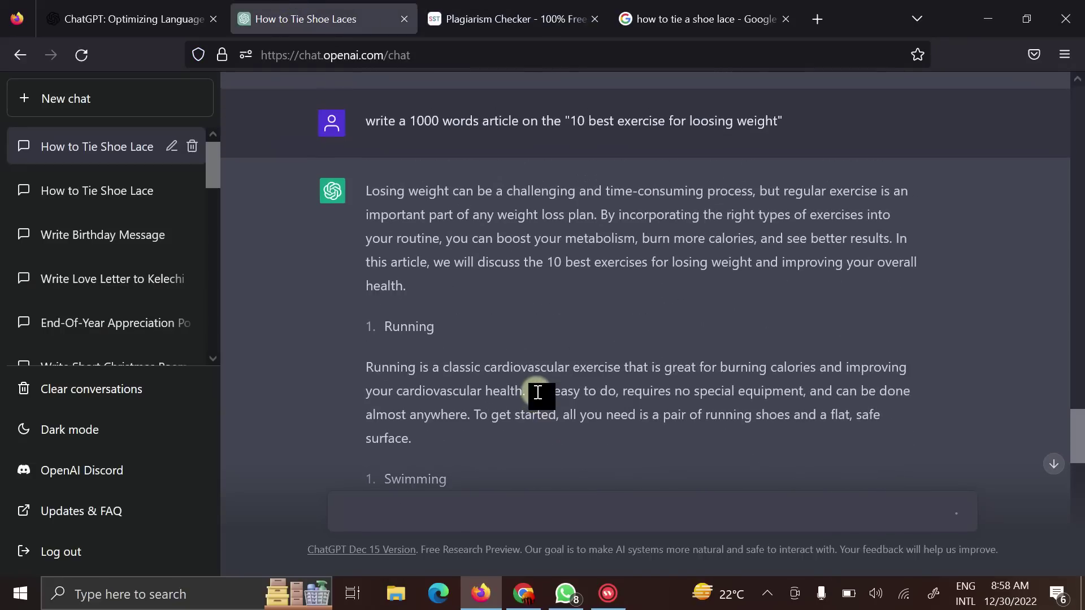
{"action": "scroll", "coordinate": [536, 392], "scroll_direction": "down", "scroll_amount": 1}
{"action": "scroll", "coordinate": [536, 391], "scroll_direction": "down", "scroll_amount": 5}
{"action": "scroll", "coordinate": [537, 392], "scroll_direction": "down", "scroll_amount": 3}
{"action": "scroll", "coordinate": [537, 391], "scroll_direction": "down", "scroll_amount": 2}
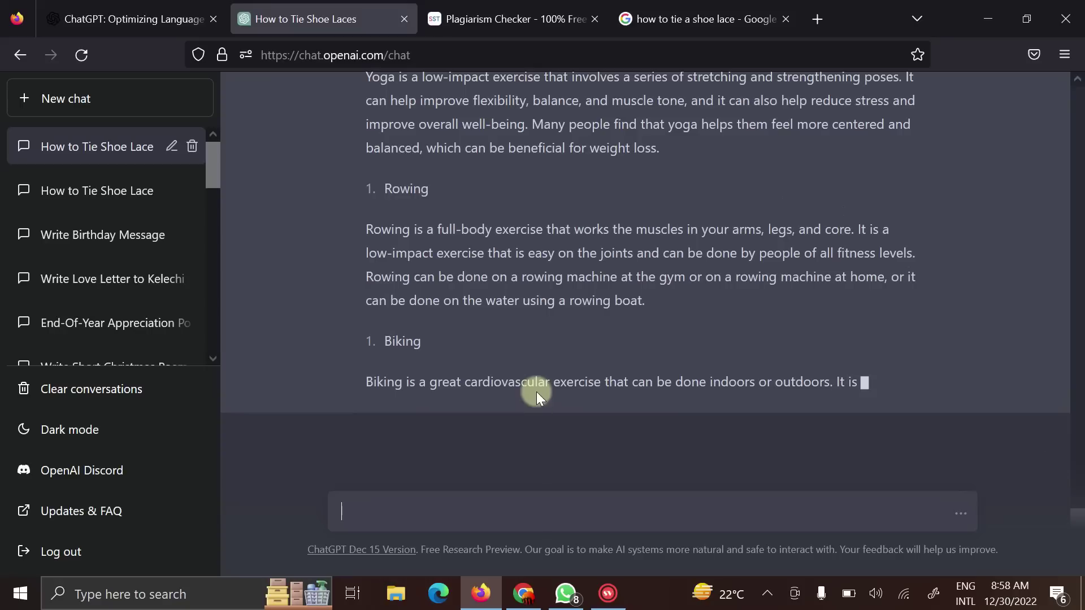
{"action": "scroll", "coordinate": [536, 392], "scroll_direction": "up", "scroll_amount": 3}
{"action": "scroll", "coordinate": [537, 392], "scroll_direction": "up", "scroll_amount": 2}
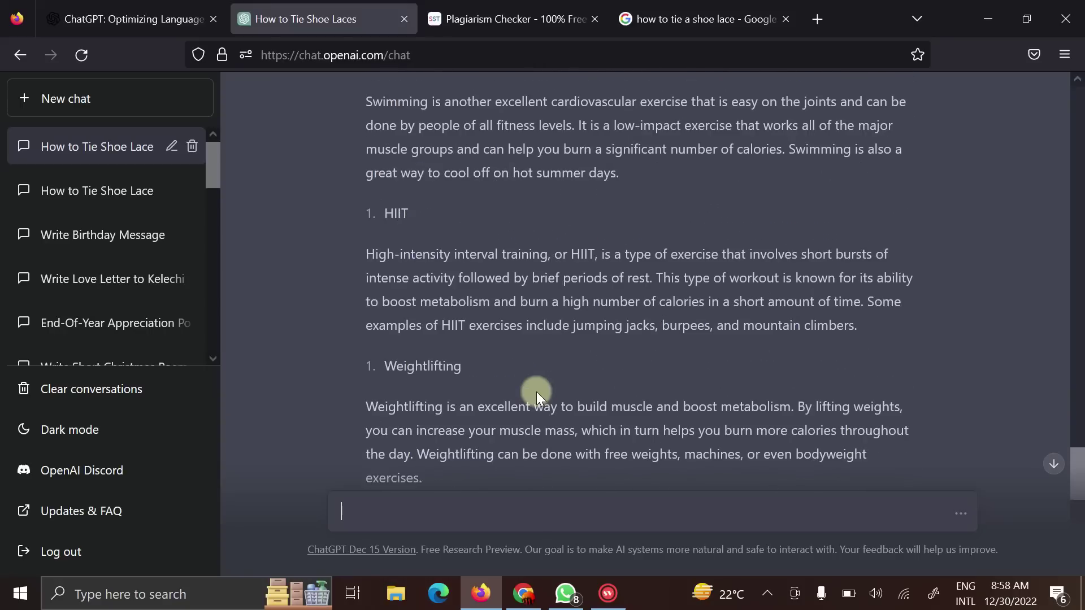
{"action": "scroll", "coordinate": [536, 392], "scroll_direction": "up", "scroll_amount": 2}
{"action": "scroll", "coordinate": [537, 392], "scroll_direction": "up", "scroll_amount": 2}
{"action": "scroll", "coordinate": [536, 391], "scroll_direction": "up", "scroll_amount": 1}
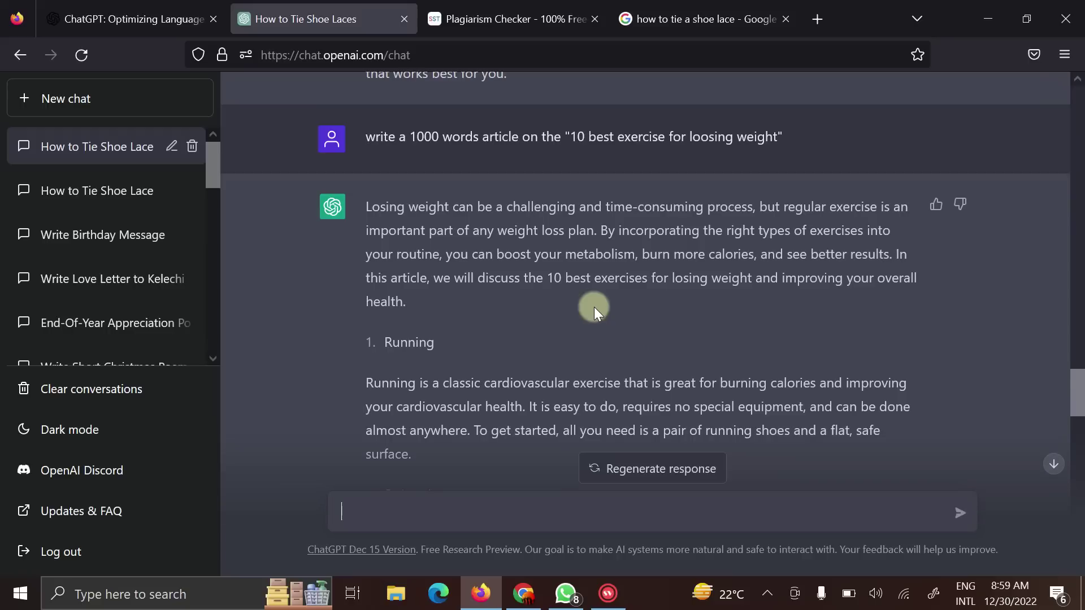
{"action": "scroll", "coordinate": [593, 309], "scroll_direction": "down", "scroll_amount": 5}
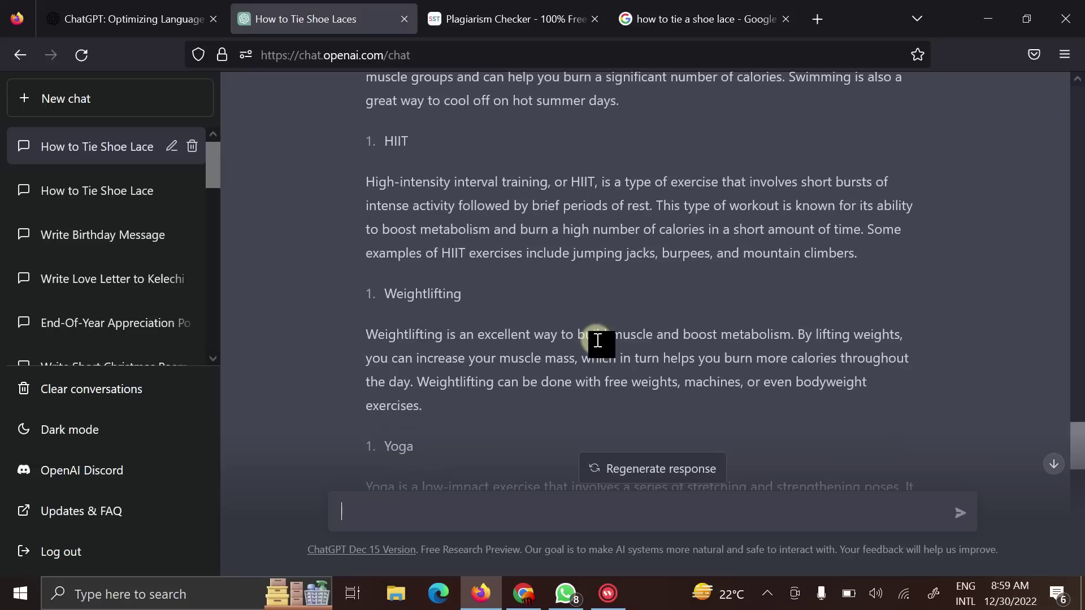
{"action": "scroll", "coordinate": [594, 322], "scroll_direction": "down", "scroll_amount": 8}
{"action": "scroll", "coordinate": [594, 344], "scroll_direction": "down", "scroll_amount": 3}
{"action": "scroll", "coordinate": [594, 343], "scroll_direction": "down", "scroll_amount": 2}
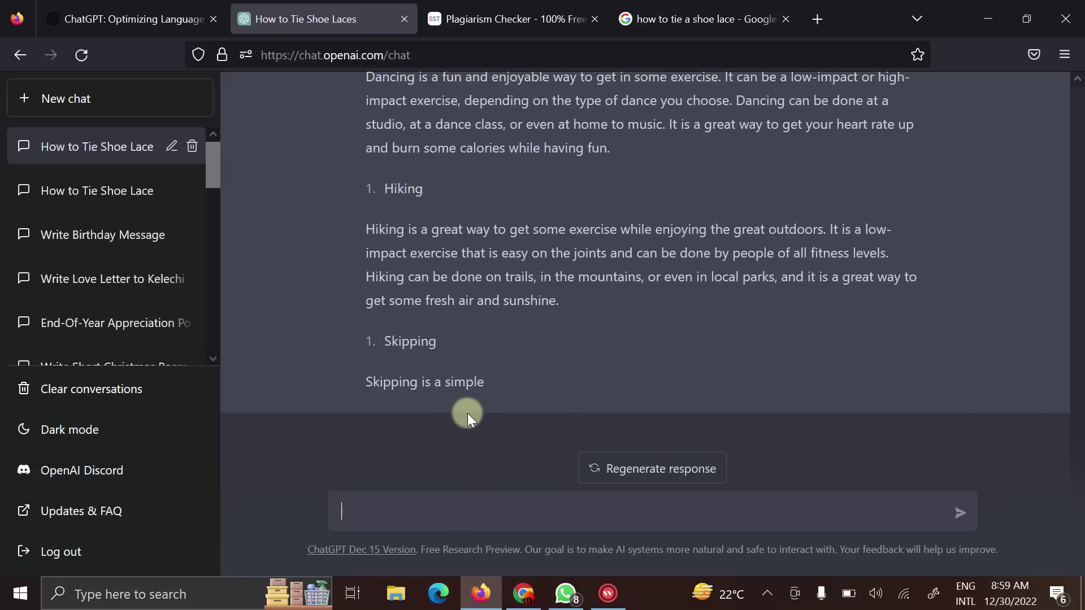
{"action": "type", "text": "continje"}
Send 'continue' so ChatGPT finishes the Skipping section and writes a conclusion
{"action": "key", "text": "BackSpace"}
{"action": "key", "text": "BackSpace"}
{"action": "type", "text": "ue"}
{"action": "key", "text": "Return"}
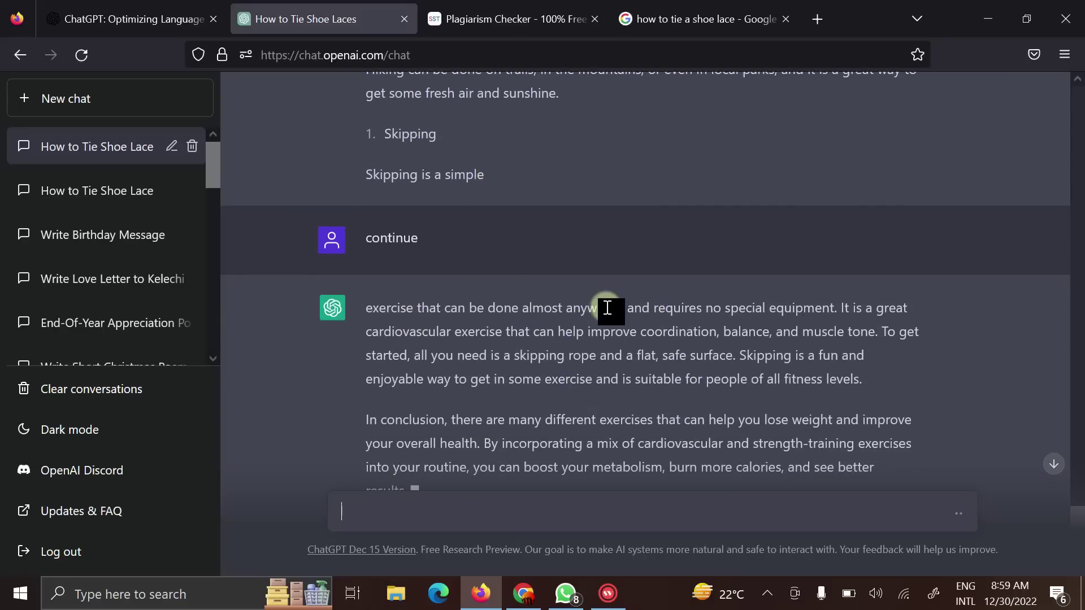
{"action": "scroll", "coordinate": [606, 312], "scroll_direction": "up", "scroll_amount": 3}
{"action": "scroll", "coordinate": [606, 312], "scroll_direction": "up", "scroll_amount": 2}
{"action": "scroll", "coordinate": [607, 312], "scroll_direction": "up", "scroll_amount": 5}
{"action": "scroll", "coordinate": [606, 311], "scroll_direction": "up", "scroll_amount": 2}
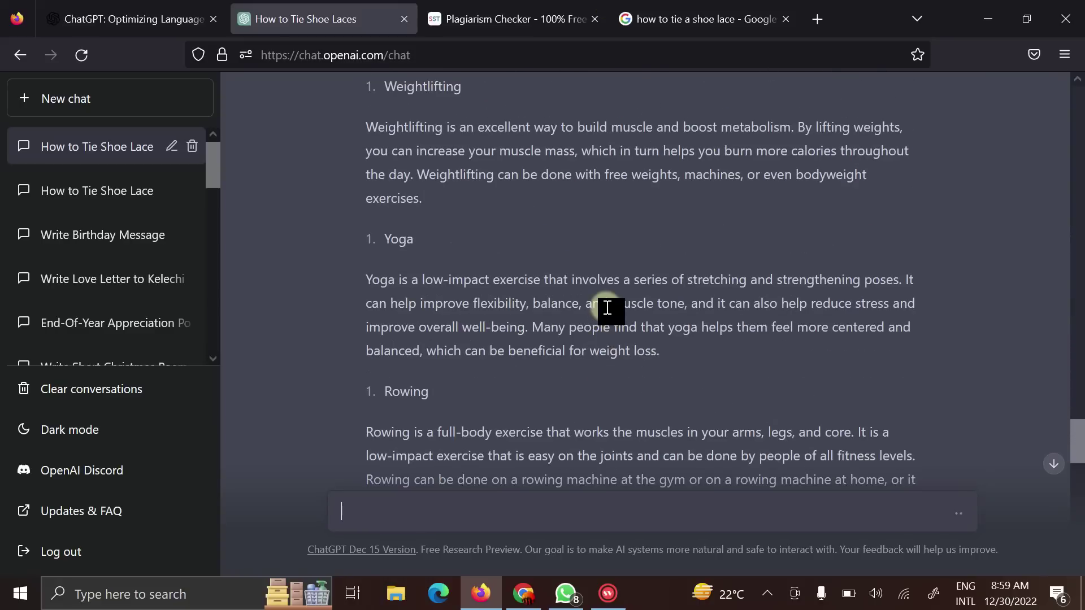
{"action": "scroll", "coordinate": [608, 308], "scroll_direction": "up", "scroll_amount": 2}
{"action": "scroll", "coordinate": [606, 307], "scroll_direction": "up", "scroll_amount": 2}
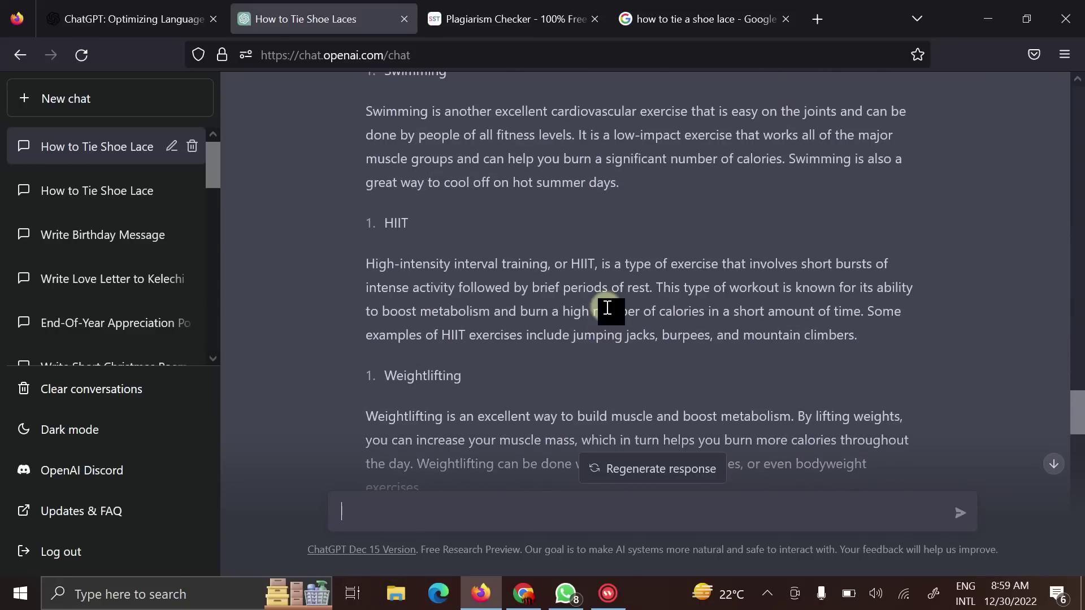
{"action": "scroll", "coordinate": [608, 308], "scroll_direction": "up", "scroll_amount": 3}
{"action": "scroll", "coordinate": [533, 207], "scroll_direction": "up", "scroll_amount": 4}
{"action": "scroll", "coordinate": [533, 208], "scroll_direction": "up", "scroll_amount": 3}
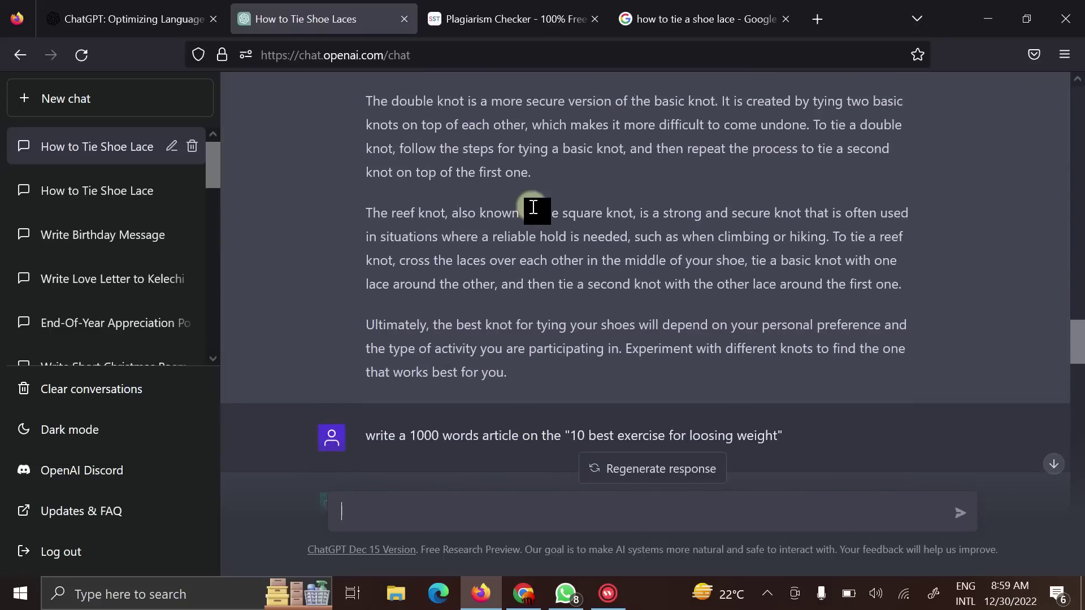
{"action": "scroll", "coordinate": [533, 206], "scroll_direction": "up", "scroll_amount": 3}
{"action": "scroll", "coordinate": [533, 207], "scroll_direction": "up", "scroll_amount": 1}
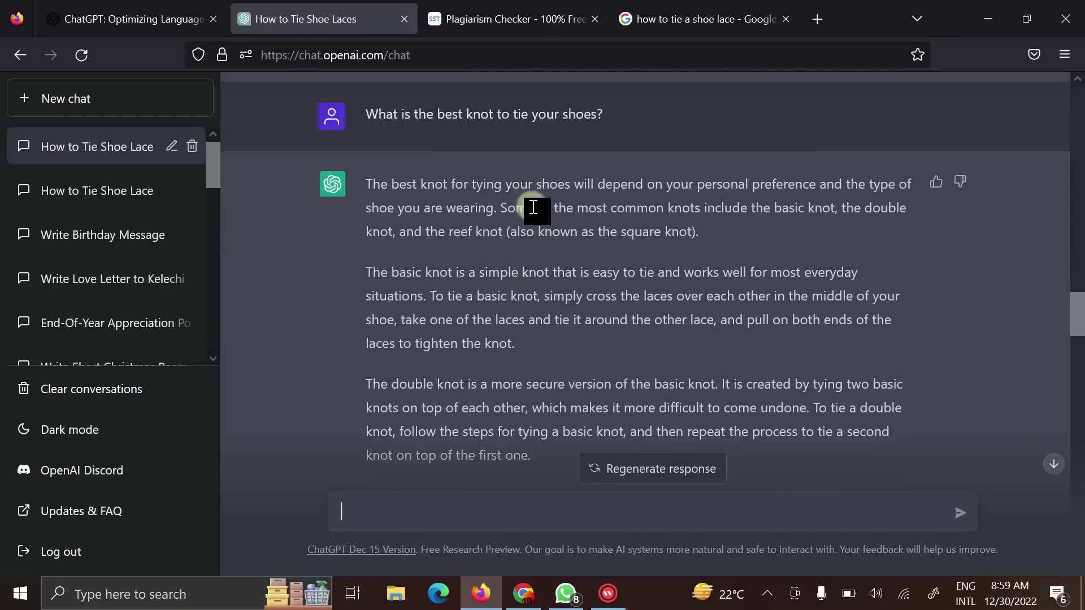
{"action": "scroll", "coordinate": [533, 207], "scroll_direction": "up", "scroll_amount": 3}
{"action": "scroll", "coordinate": [533, 206], "scroll_direction": "up", "scroll_amount": 3}
{"action": "scroll", "coordinate": [532, 206], "scroll_direction": "up", "scroll_amount": 2}
{"action": "scroll", "coordinate": [532, 205], "scroll_direction": "down", "scroll_amount": 3}
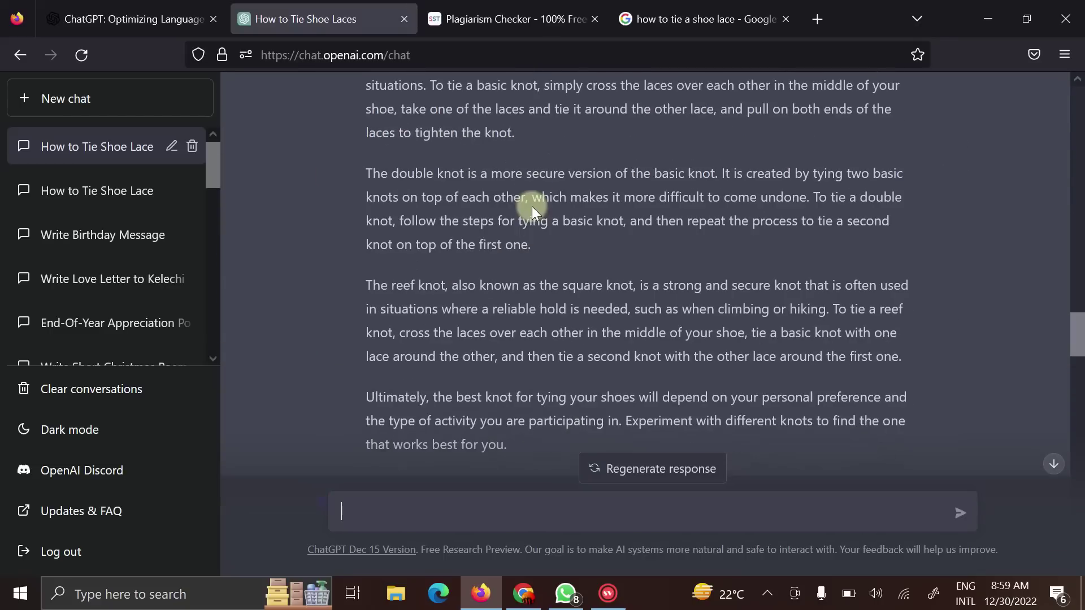
{"action": "scroll", "coordinate": [531, 206], "scroll_direction": "down", "scroll_amount": 1}
{"action": "scroll", "coordinate": [531, 209], "scroll_direction": "down", "scroll_amount": 4}
{"action": "scroll", "coordinate": [535, 227], "scroll_direction": "down", "scroll_amount": 1}
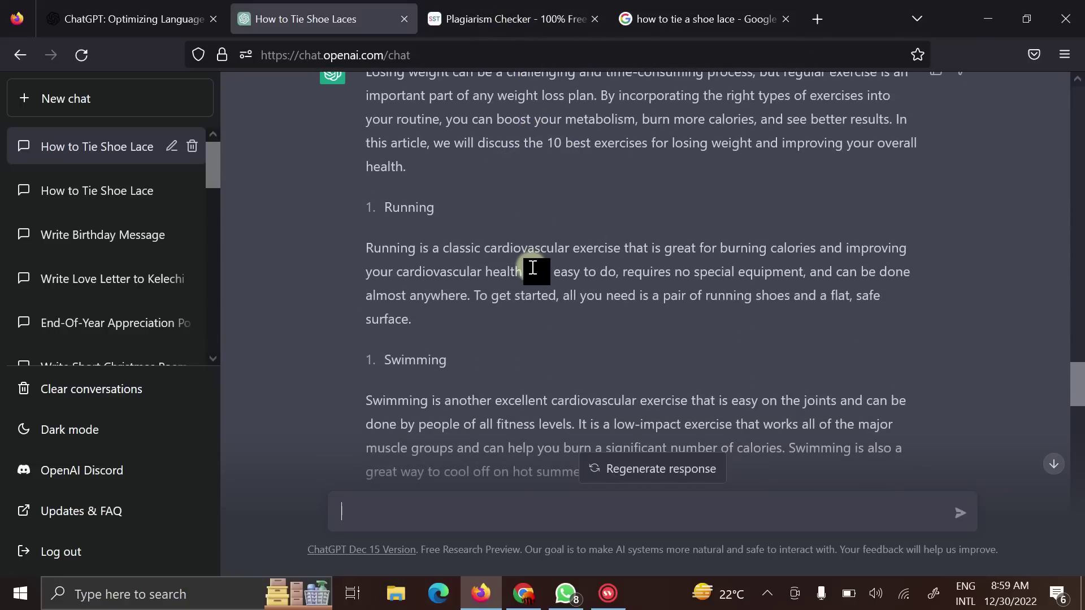
{"action": "scroll", "coordinate": [531, 267], "scroll_direction": "down", "scroll_amount": 3}
{"action": "scroll", "coordinate": [532, 267], "scroll_direction": "down", "scroll_amount": 2}
{"action": "scroll", "coordinate": [532, 267], "scroll_direction": "down", "scroll_amount": 6}
{"action": "scroll", "coordinate": [531, 267], "scroll_direction": "down", "scroll_amount": 5}
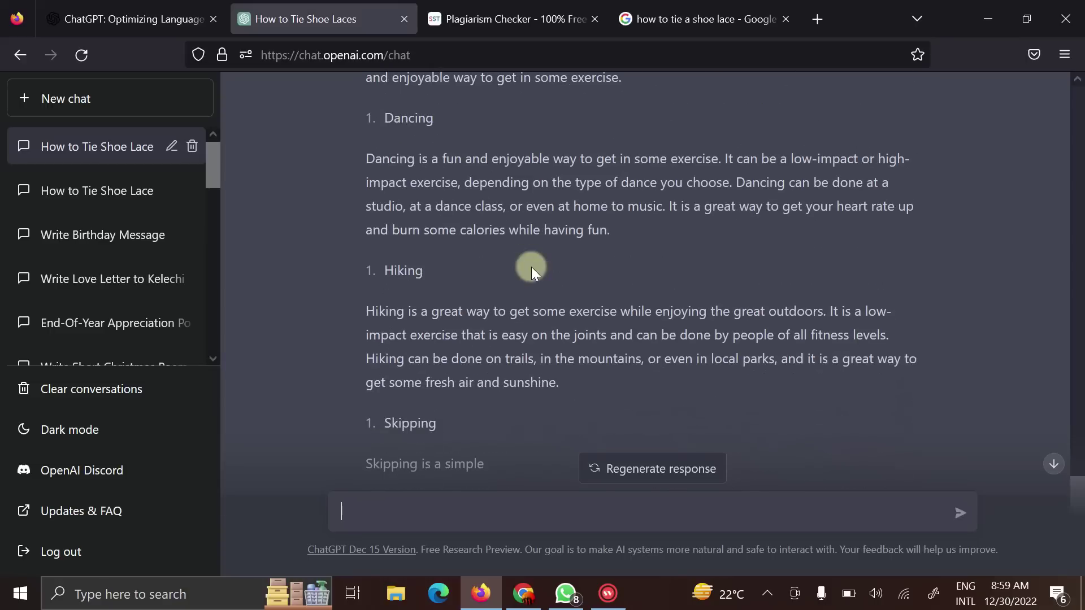
{"action": "scroll", "coordinate": [532, 267], "scroll_direction": "down", "scroll_amount": 5}
{"action": "scroll", "coordinate": [531, 267], "scroll_direction": "down", "scroll_amount": 1}
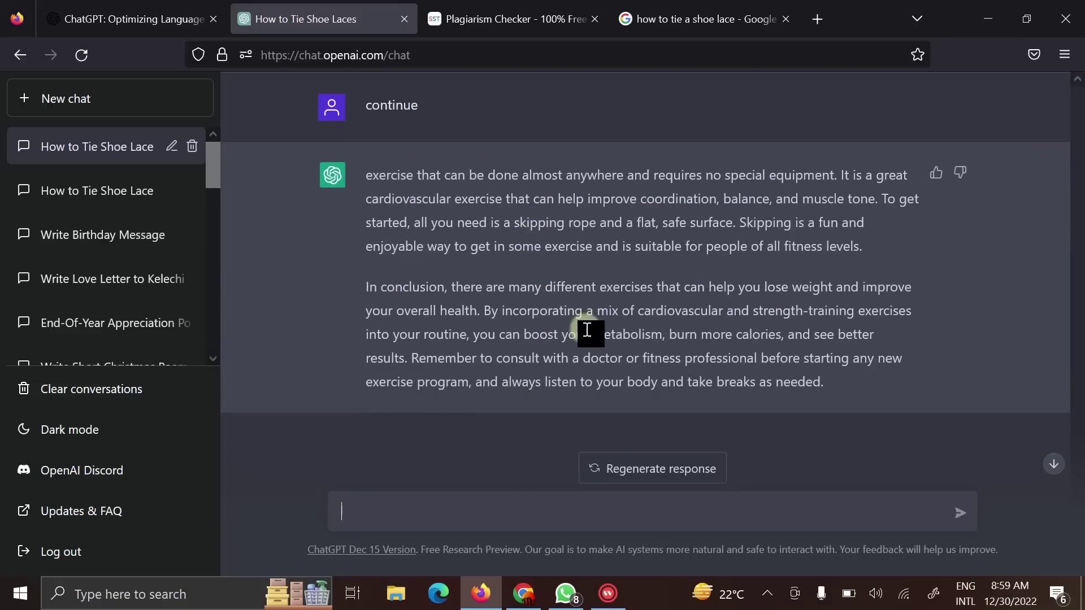
{"action": "scroll", "coordinate": [604, 296], "scroll_direction": "up", "scroll_amount": 2}
{"action": "scroll", "coordinate": [600, 293], "scroll_direction": "down", "scroll_amount": 2}
{"action": "scroll", "coordinate": [560, 279], "scroll_direction": "up", "scroll_amount": 3}
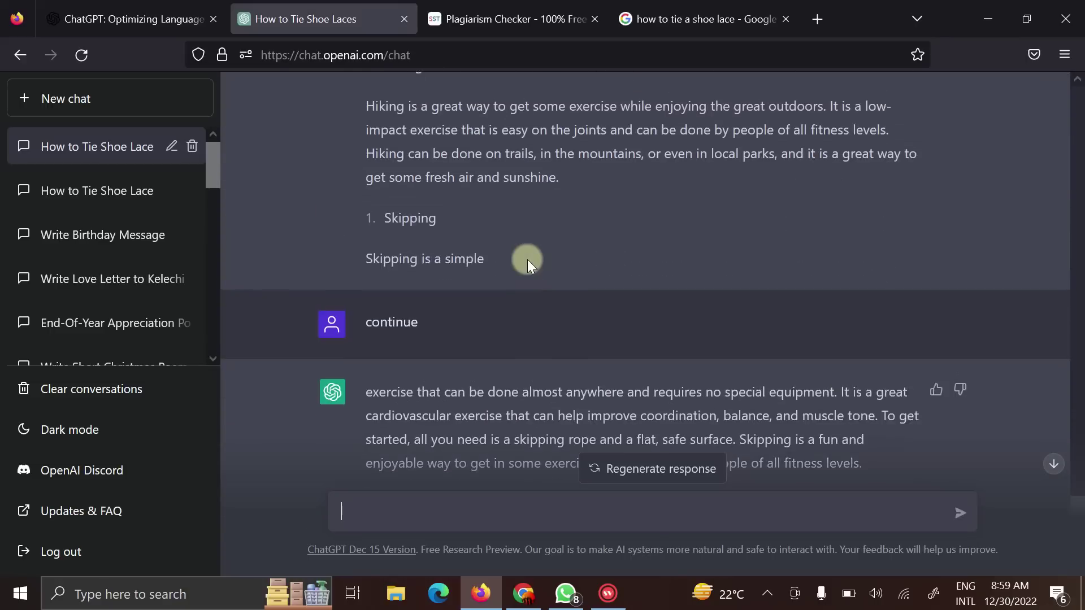
{"action": "scroll", "coordinate": [527, 259], "scroll_direction": "up", "scroll_amount": 2}
{"action": "scroll", "coordinate": [488, 259], "scroll_direction": "up", "scroll_amount": 2}
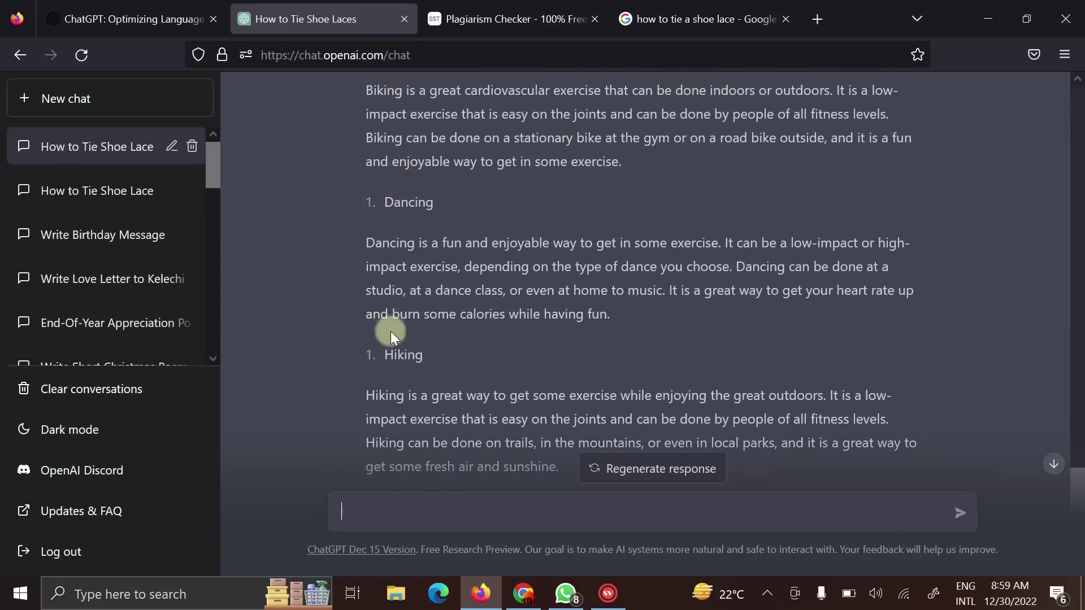
{"action": "scroll", "coordinate": [391, 331], "scroll_direction": "up", "scroll_amount": 2}
{"action": "scroll", "coordinate": [402, 283], "scroll_direction": "up", "scroll_amount": 3}
{"action": "scroll", "coordinate": [373, 263], "scroll_direction": "up", "scroll_amount": 1}
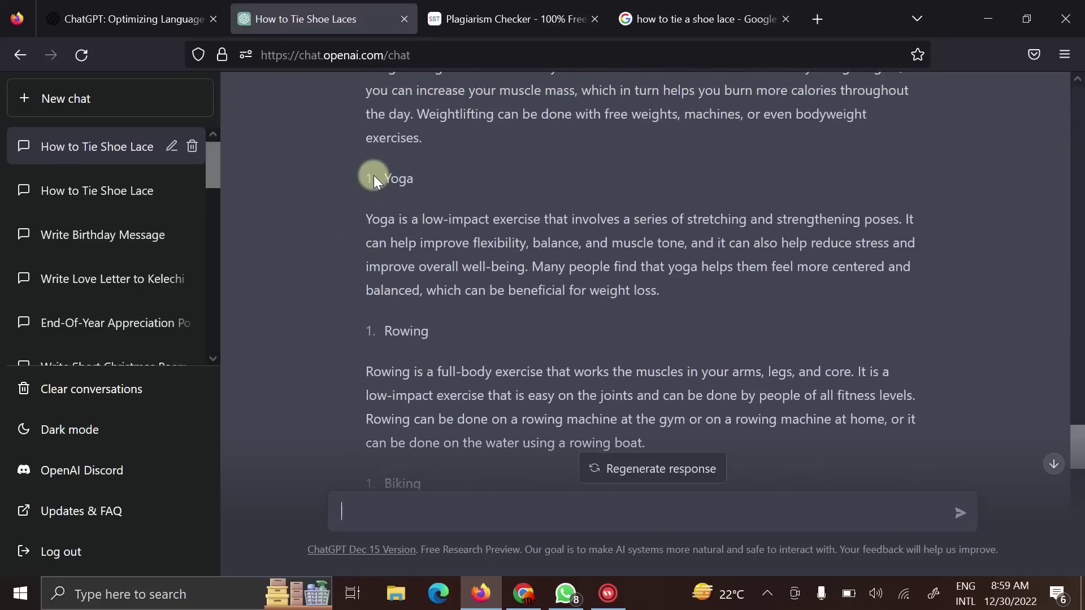
{"action": "scroll", "coordinate": [374, 175], "scroll_direction": "up", "scroll_amount": 3}
{"action": "scroll", "coordinate": [407, 146], "scroll_direction": "up", "scroll_amount": 4}
{"action": "scroll", "coordinate": [416, 153], "scroll_direction": "up", "scroll_amount": 2}
{"action": "scroll", "coordinate": [417, 159], "scroll_direction": "up", "scroll_amount": 2}
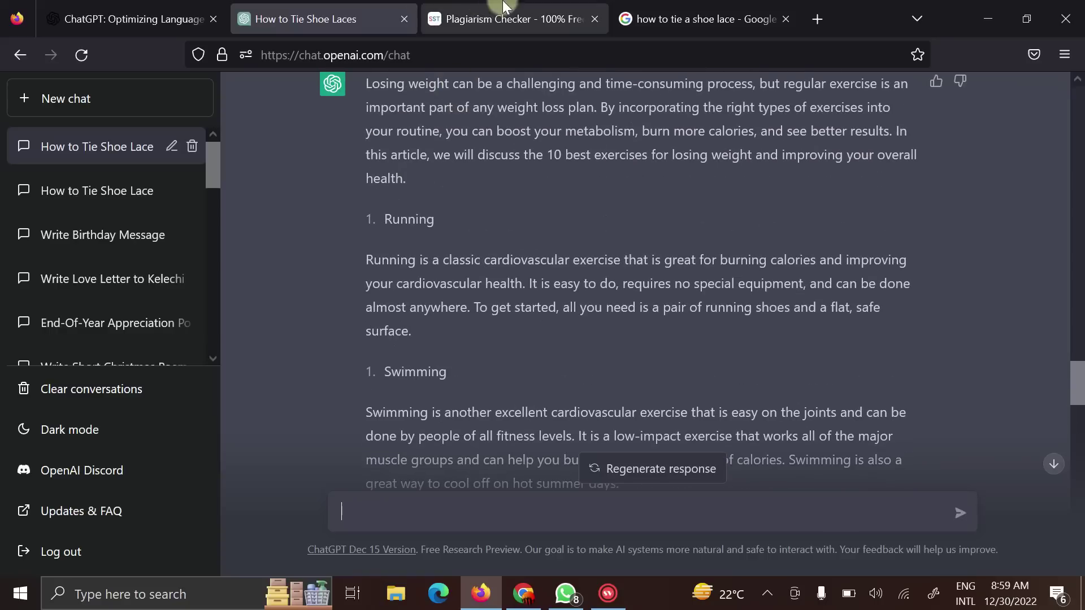
Leave the finished weight-loss article and bring up the SmallSEOTools Plagiarism Checker tab
{"action": "left_click", "coordinate": [504, 7]}
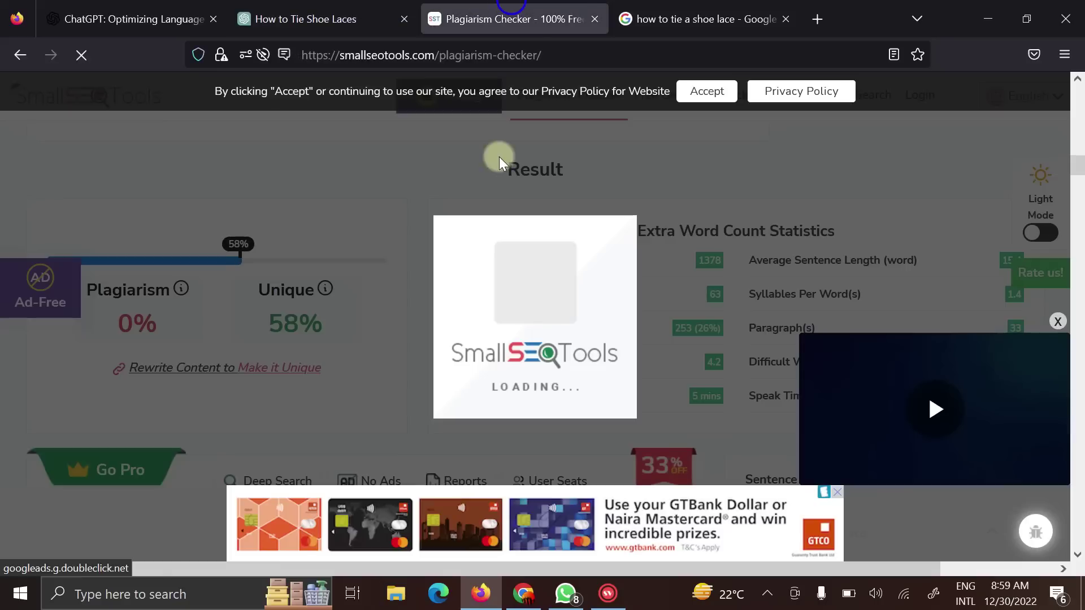
Move between ChatGPT and the checker, then reload the Plagiarism Checker page
{"action": "left_click", "coordinate": [386, 29]}
{"action": "scroll", "coordinate": [508, 314], "scroll_direction": "up", "scroll_amount": 3}
{"action": "scroll", "coordinate": [433, 350], "scroll_direction": "down", "scroll_amount": 1}
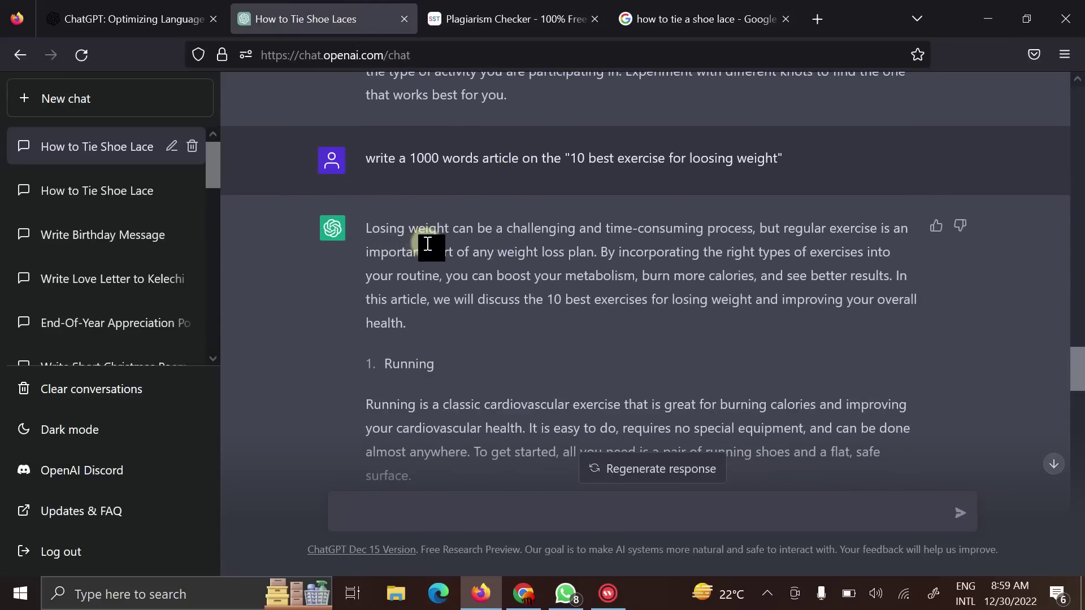
{"action": "left_click", "coordinate": [475, 12]}
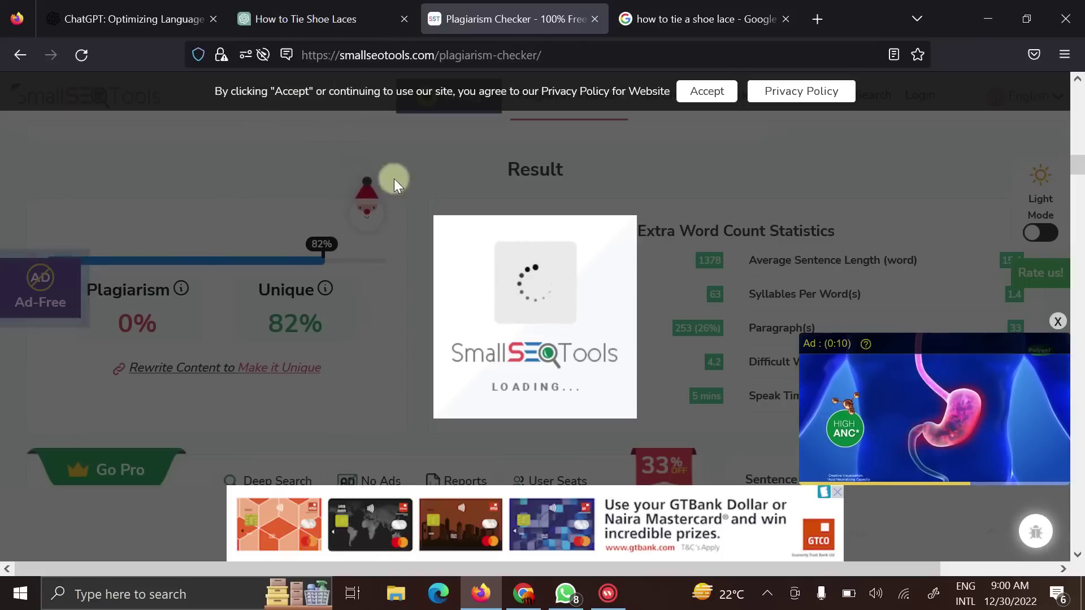
{"action": "left_click", "coordinate": [88, 61]}
{"action": "left_click", "coordinate": [315, 19]}
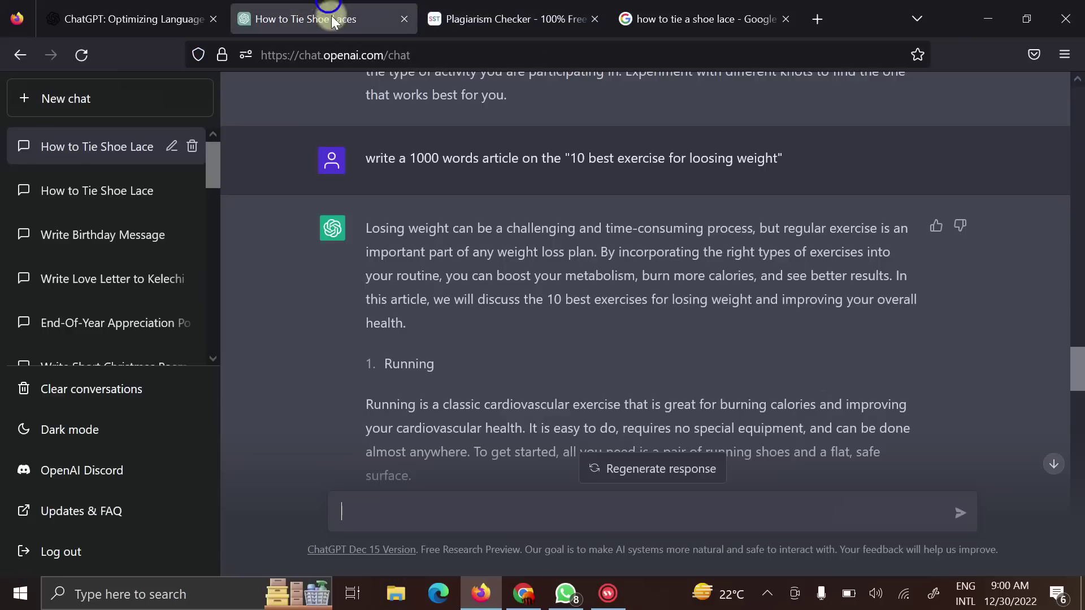
{"action": "left_click", "coordinate": [509, 18]}
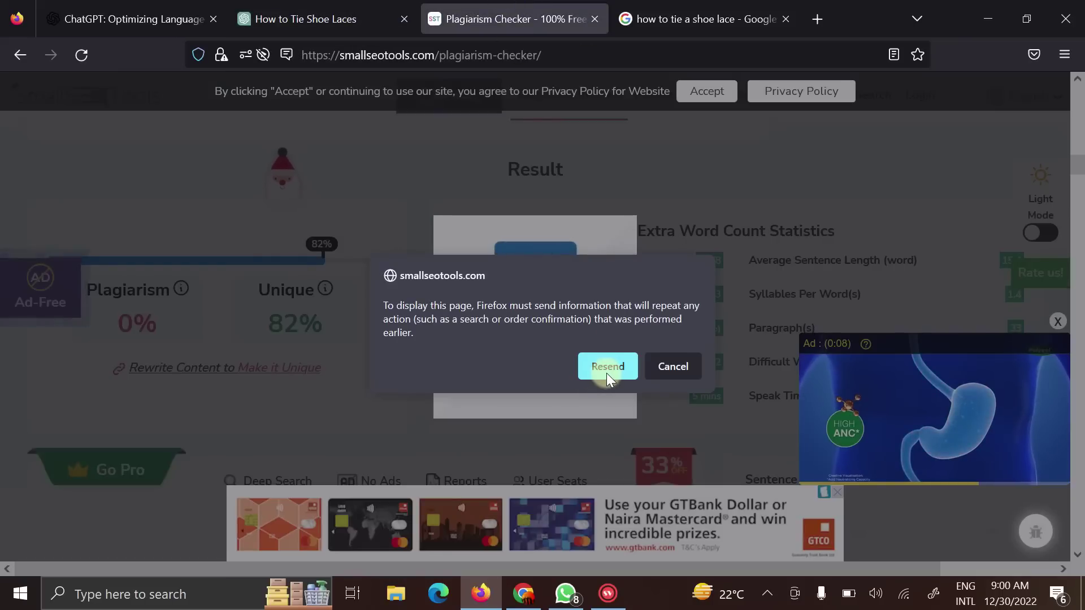
Decline the resubmit prompts so the shoelace scan keeps loading to 90%, 0% plagiarism
{"action": "left_click", "coordinate": [658, 365]}
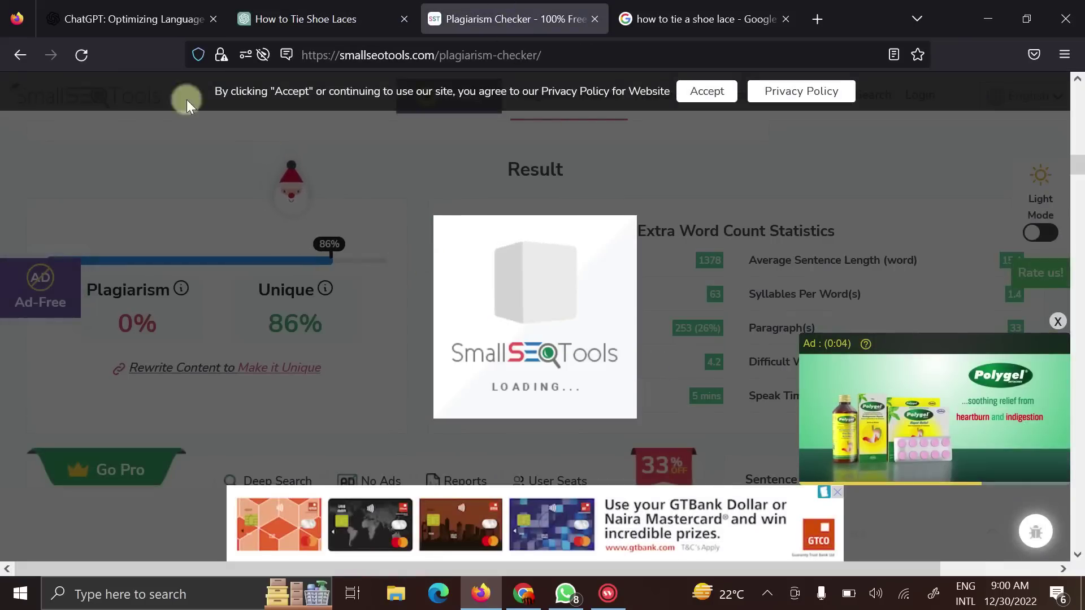
{"action": "left_click", "coordinate": [83, 56]}
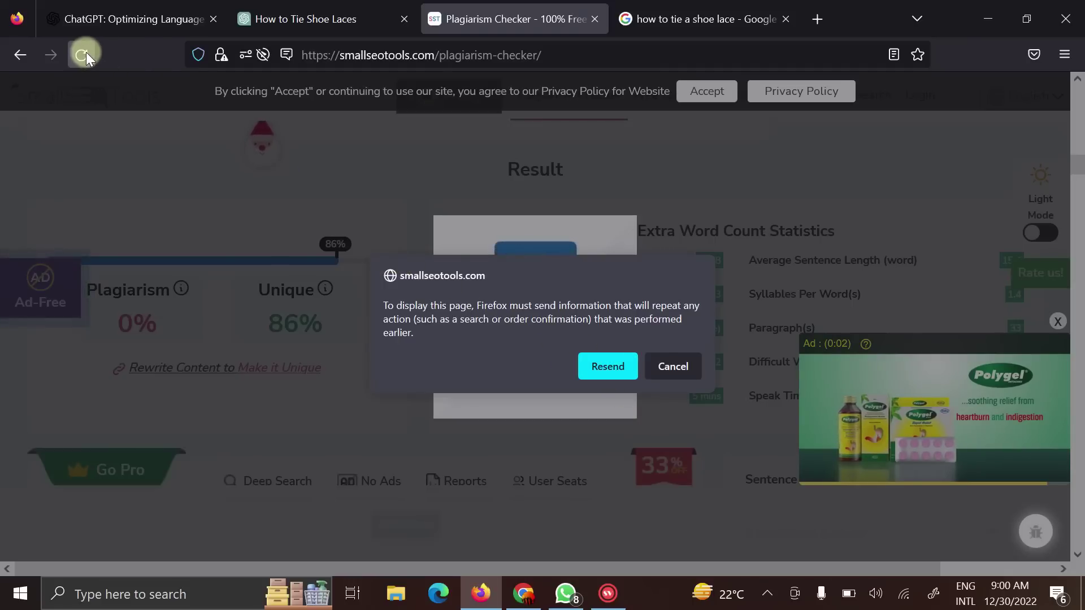
{"action": "left_click", "coordinate": [480, 52]}
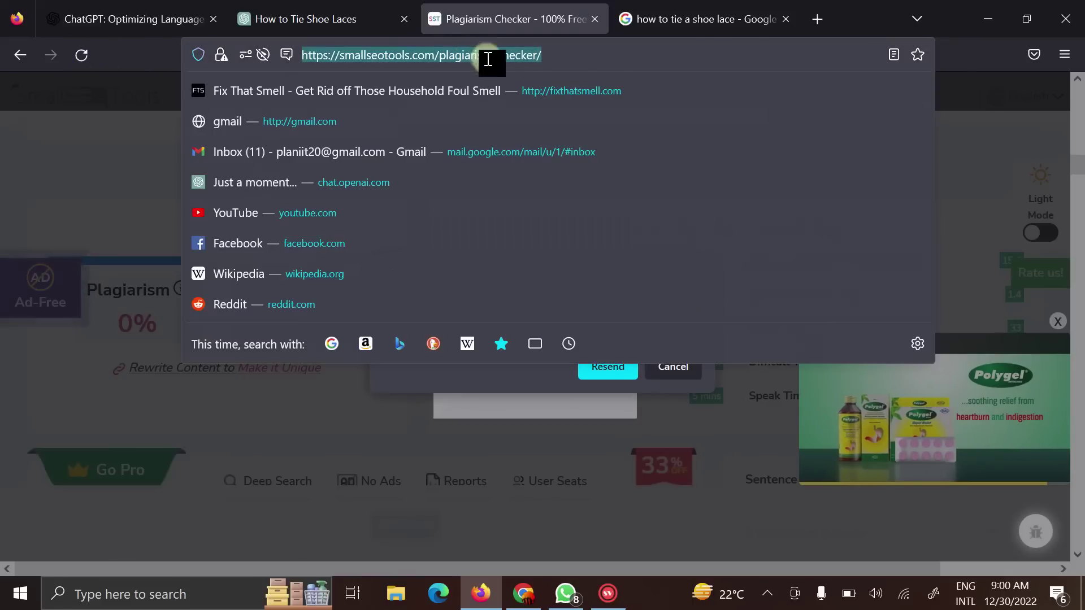
{"action": "left_click", "coordinate": [116, 202]}
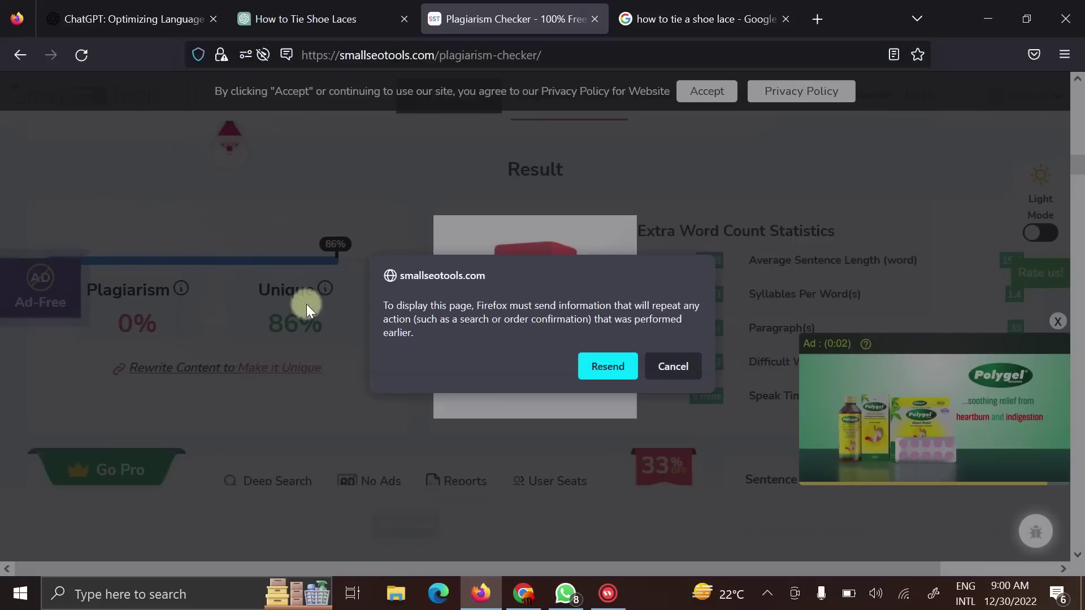
{"action": "left_click", "coordinate": [671, 358]}
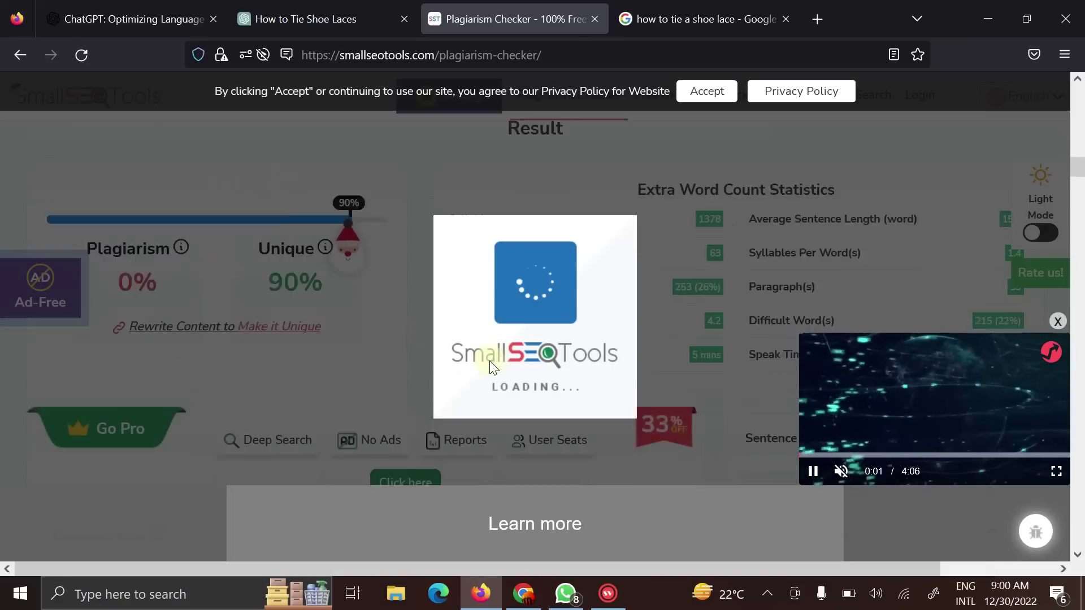
Select the weight-loss article in ChatGPT, from its opening through 'Skipping is a simple'
{"action": "left_click", "coordinate": [322, 18]}
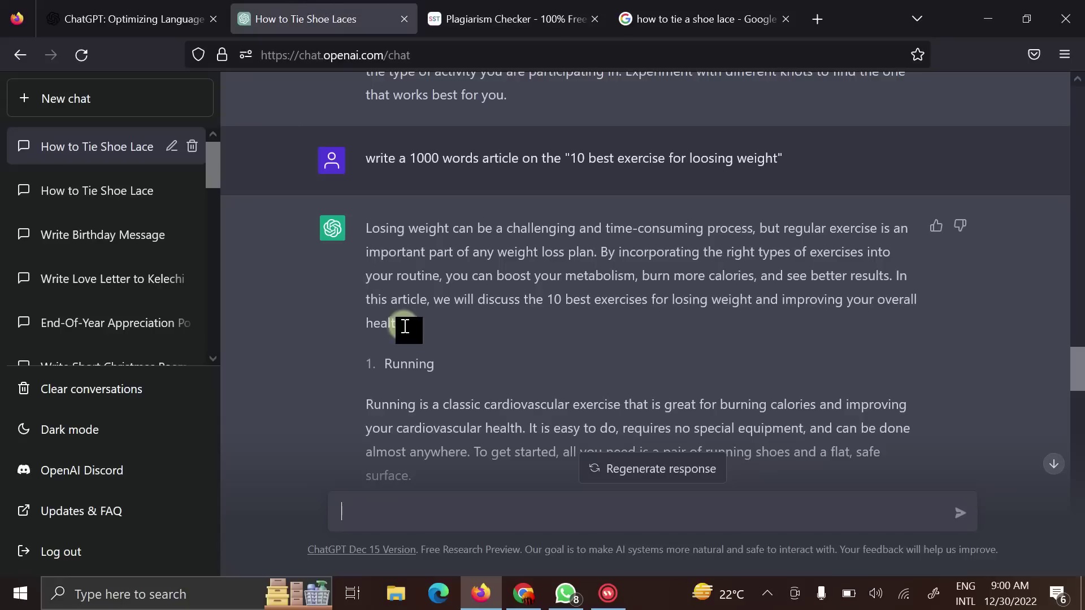
{"action": "left_click_drag", "start_coordinate": [367, 229], "coordinate": [447, 435]}
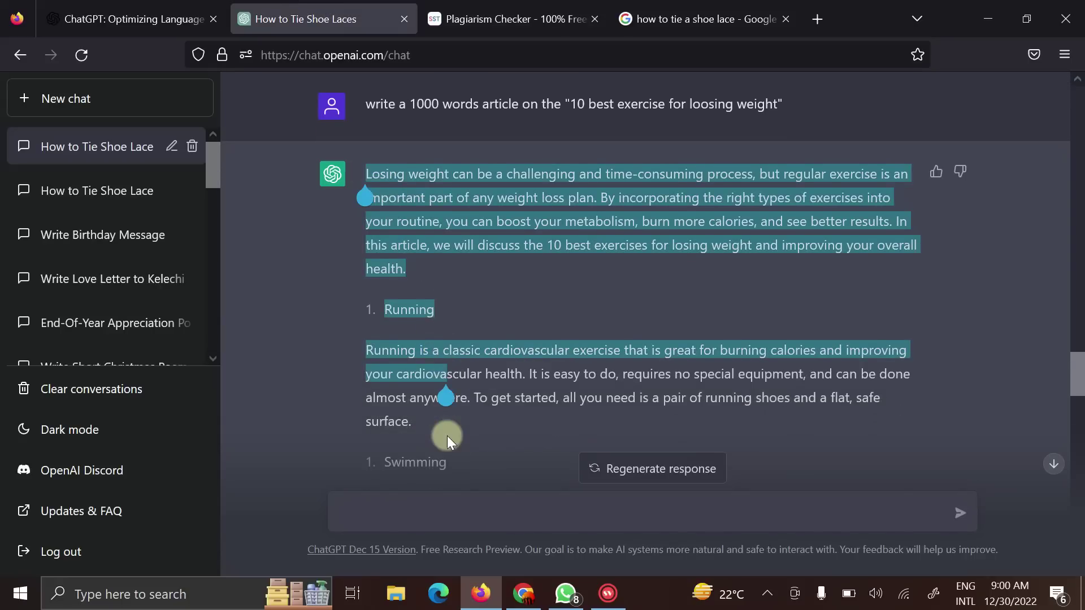
{"action": "scroll", "coordinate": [447, 436], "scroll_direction": "down", "scroll_amount": 10}
{"action": "scroll", "coordinate": [447, 437], "scroll_direction": "down", "scroll_amount": 1}
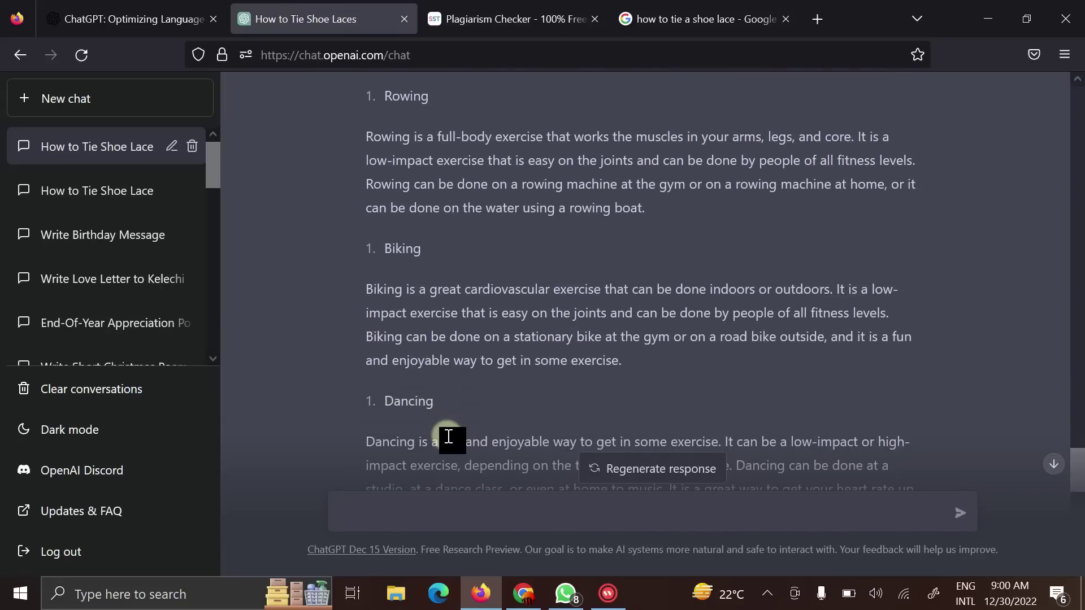
{"action": "scroll", "coordinate": [446, 436], "scroll_direction": "down", "scroll_amount": 1}
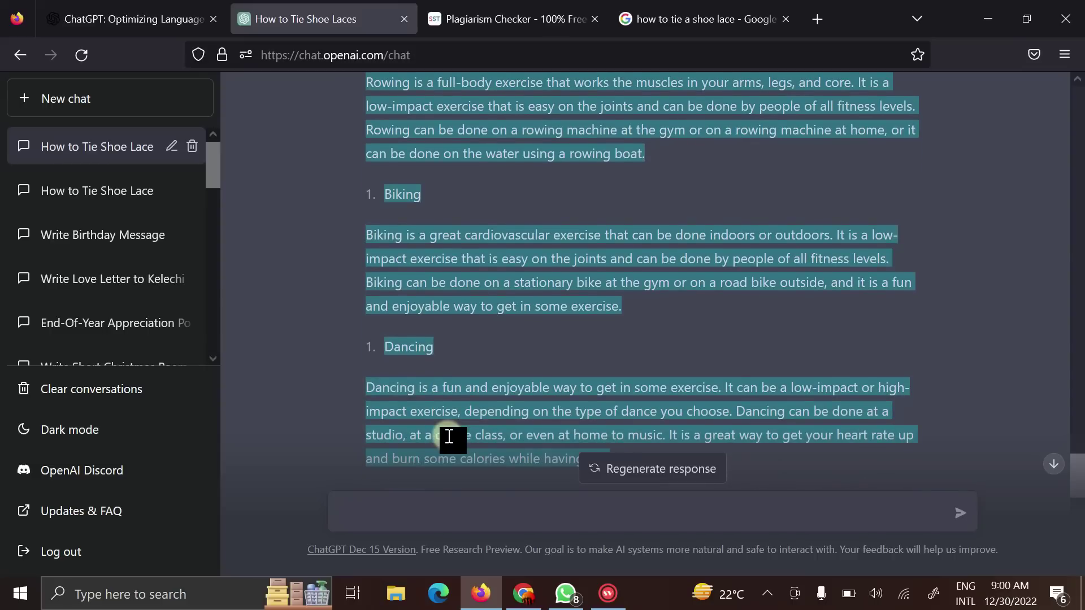
{"action": "left_click_drag", "start_coordinate": [448, 436], "coordinate": [571, 442]}
{"action": "scroll", "coordinate": [591, 429], "scroll_direction": "down", "scroll_amount": 1}
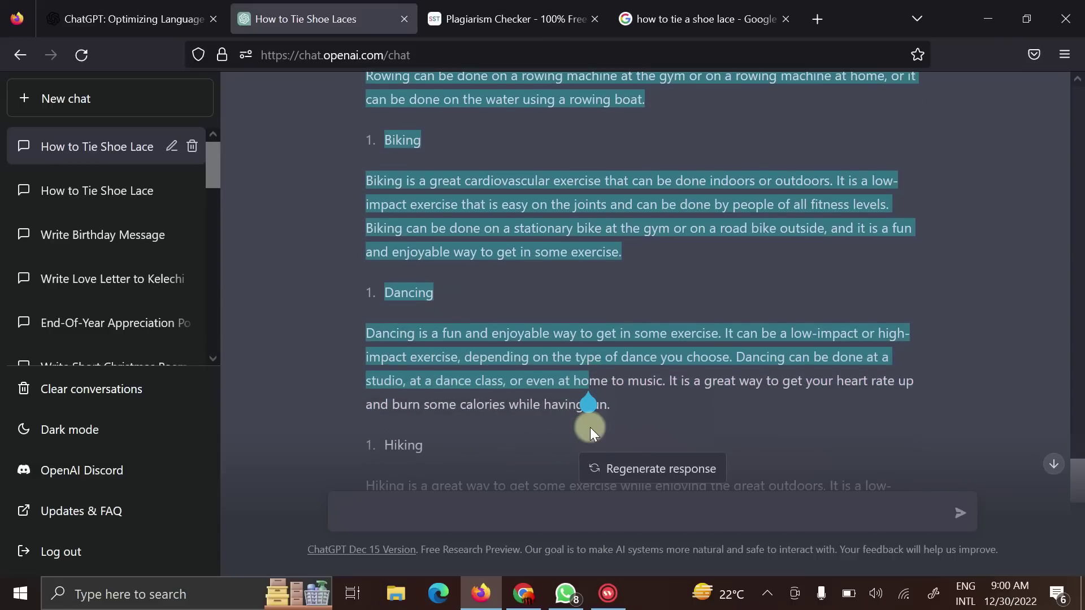
{"action": "left_click", "coordinate": [590, 427]}
{"action": "scroll", "coordinate": [590, 427], "scroll_direction": "down", "scroll_amount": 5}
{"action": "left_click_drag", "start_coordinate": [590, 428], "coordinate": [527, 325]}
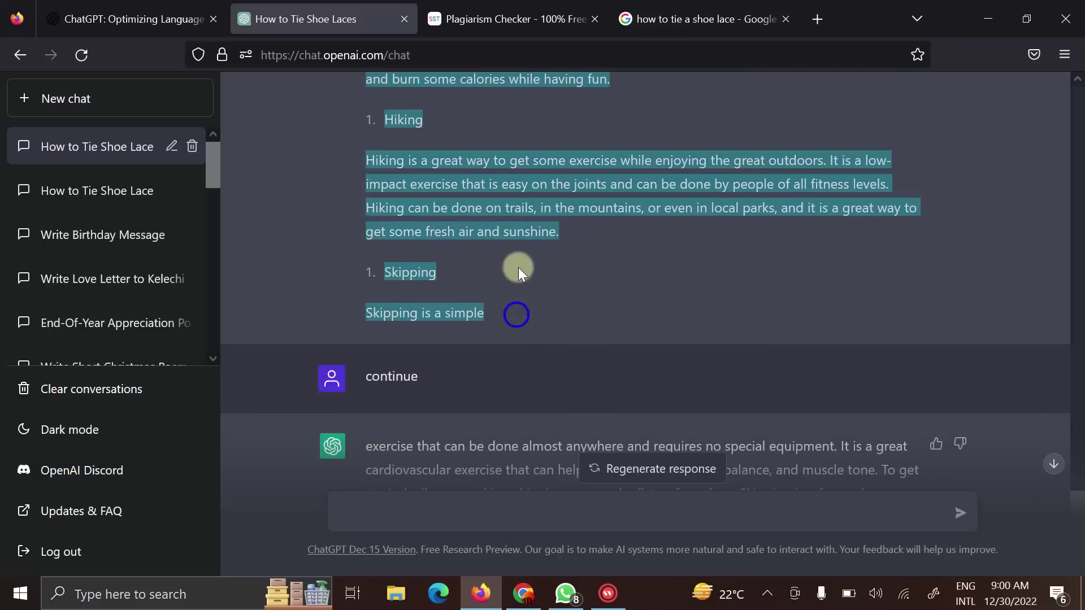
Copy the selected weight-loss article text
{"action": "right_click", "coordinate": [506, 196]}
{"action": "left_click", "coordinate": [524, 212]}
{"action": "right_click", "coordinate": [515, 234]}
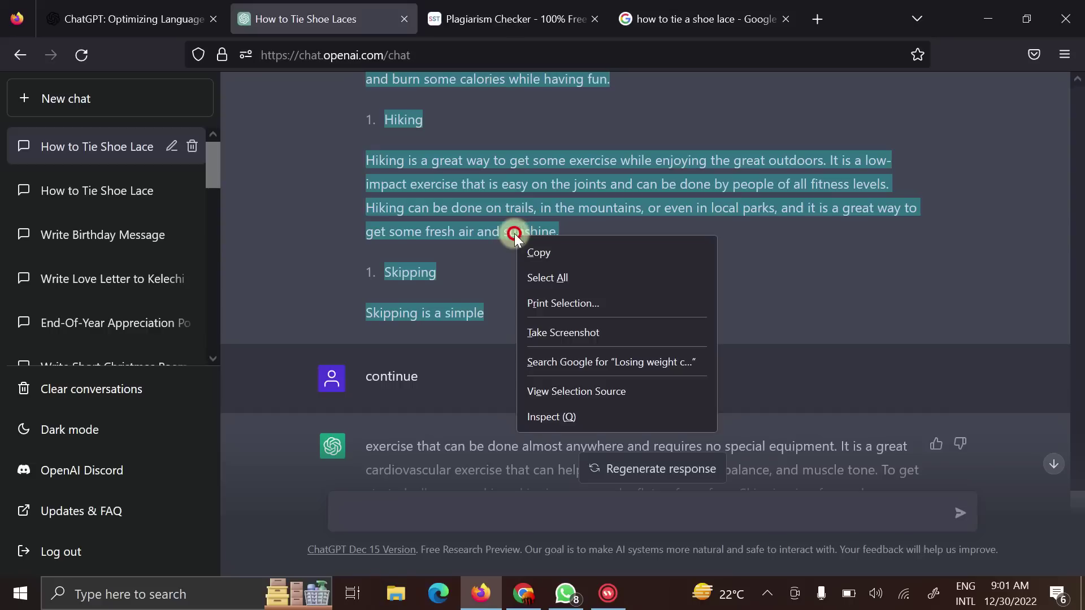
{"action": "left_click", "coordinate": [530, 247]}
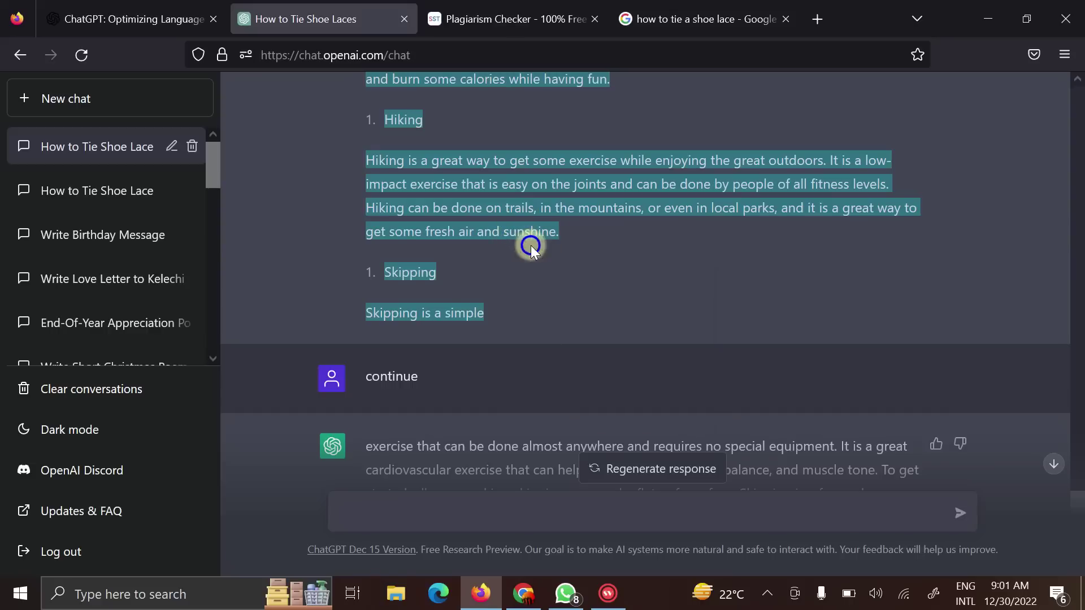
Replace the shoelace text in the checker with the weight-loss article (593 words)
{"action": "left_click", "coordinate": [481, 7]}
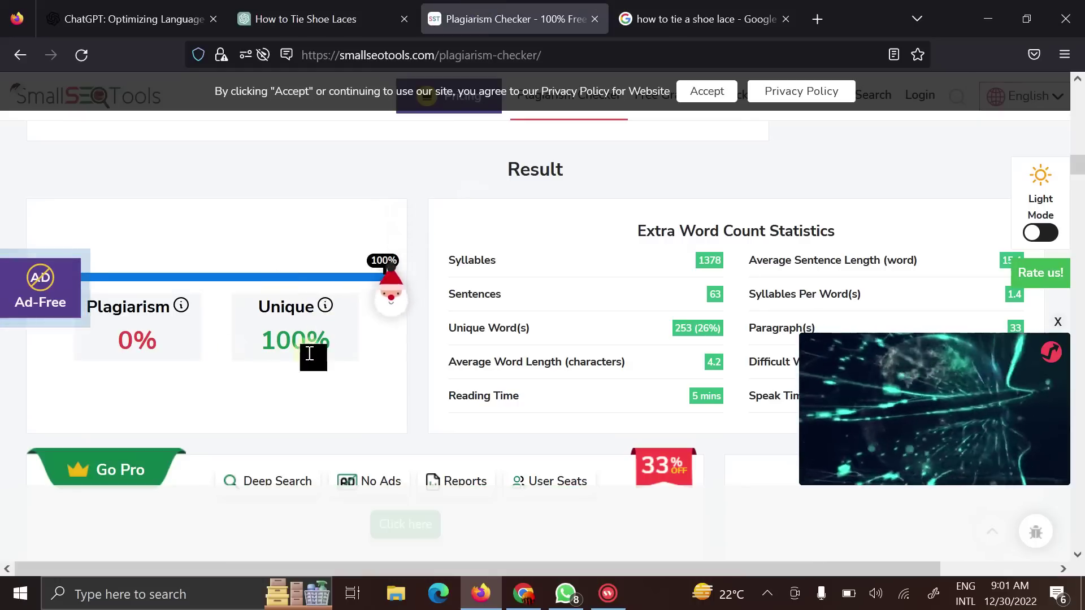
{"action": "scroll", "coordinate": [297, 355], "scroll_direction": "down", "scroll_amount": 1}
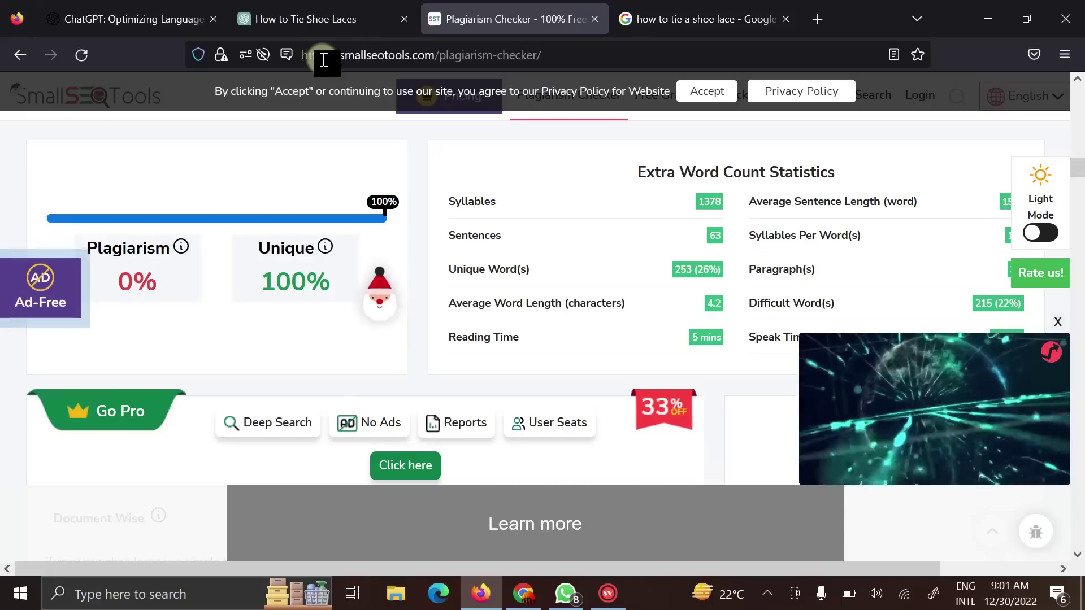
{"action": "scroll", "coordinate": [306, 287], "scroll_direction": "down", "scroll_amount": 3}
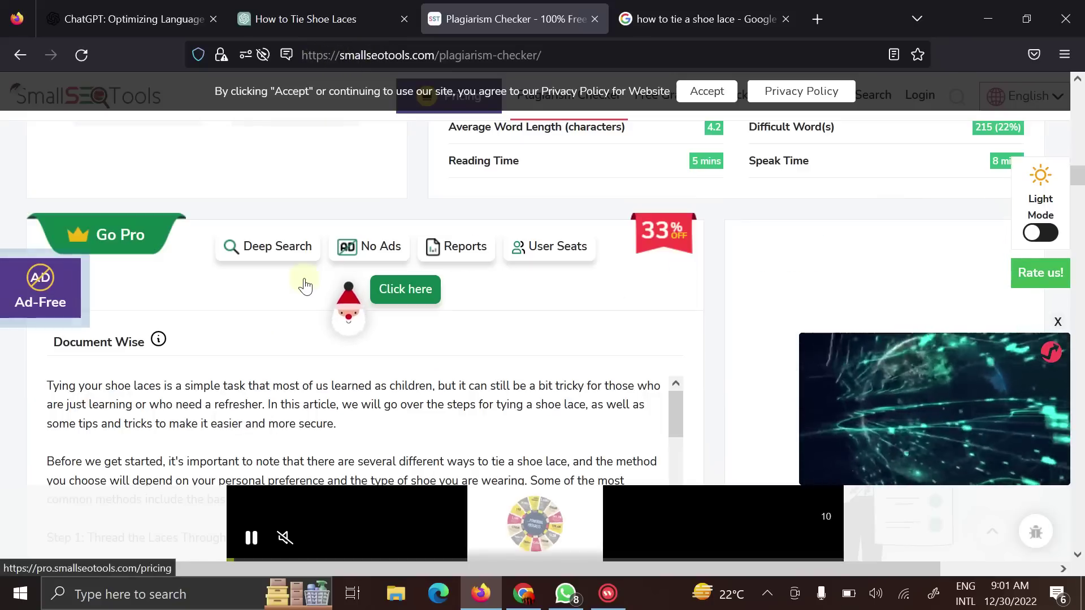
{"action": "scroll", "coordinate": [249, 225], "scroll_direction": "up", "scroll_amount": 2}
{"action": "scroll", "coordinate": [249, 225], "scroll_direction": "up", "scroll_amount": 4}
{"action": "scroll", "coordinate": [254, 226], "scroll_direction": "up", "scroll_amount": 4}
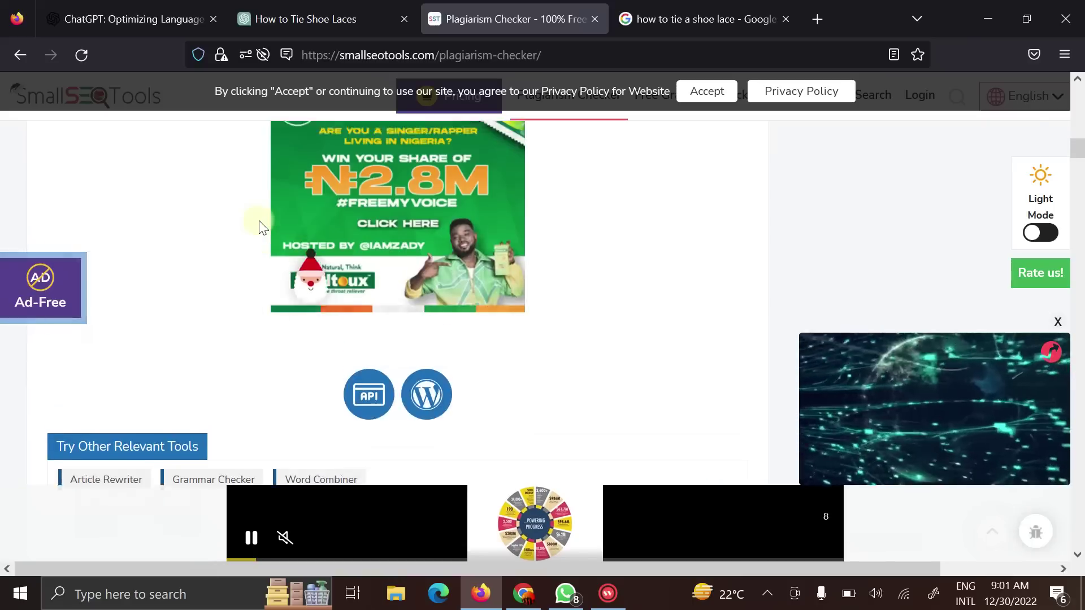
{"action": "scroll", "coordinate": [280, 237], "scroll_direction": "up", "scroll_amount": 5}
{"action": "scroll", "coordinate": [305, 248], "scroll_direction": "up", "scroll_amount": 5}
{"action": "scroll", "coordinate": [339, 250], "scroll_direction": "up", "scroll_amount": 2}
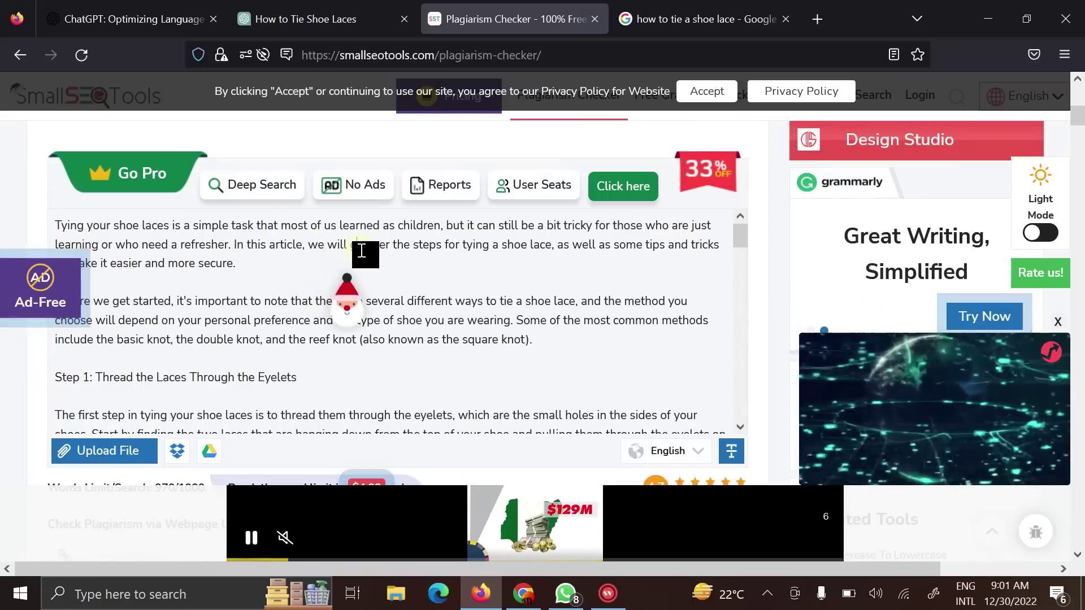
{"action": "key", "text": "ctrl+a"}
{"action": "key", "text": "ctrl+v"}
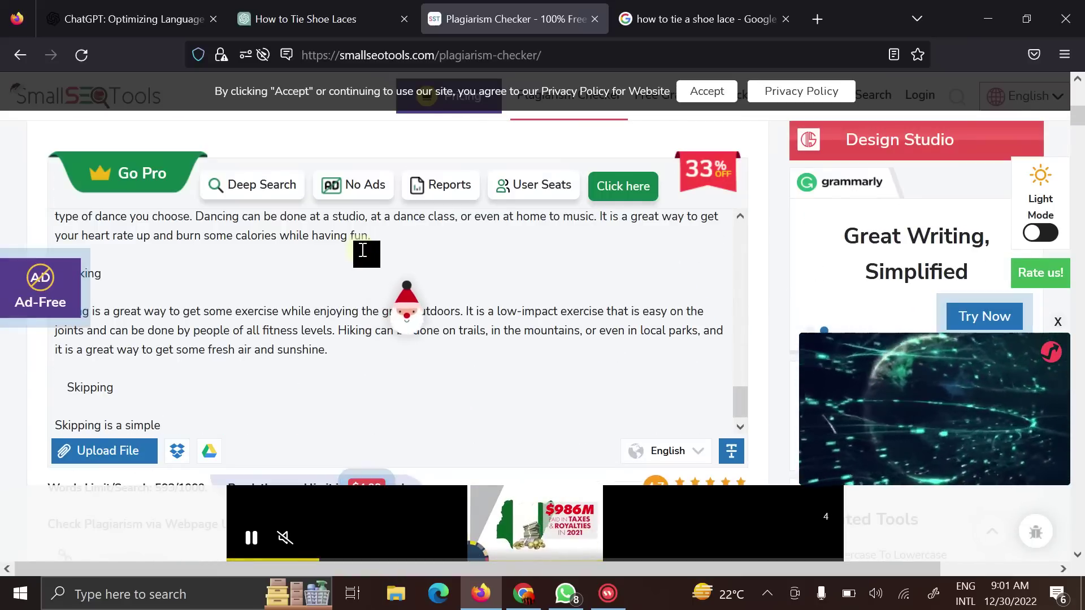
{"action": "scroll", "coordinate": [191, 388], "scroll_direction": "down", "scroll_amount": 2}
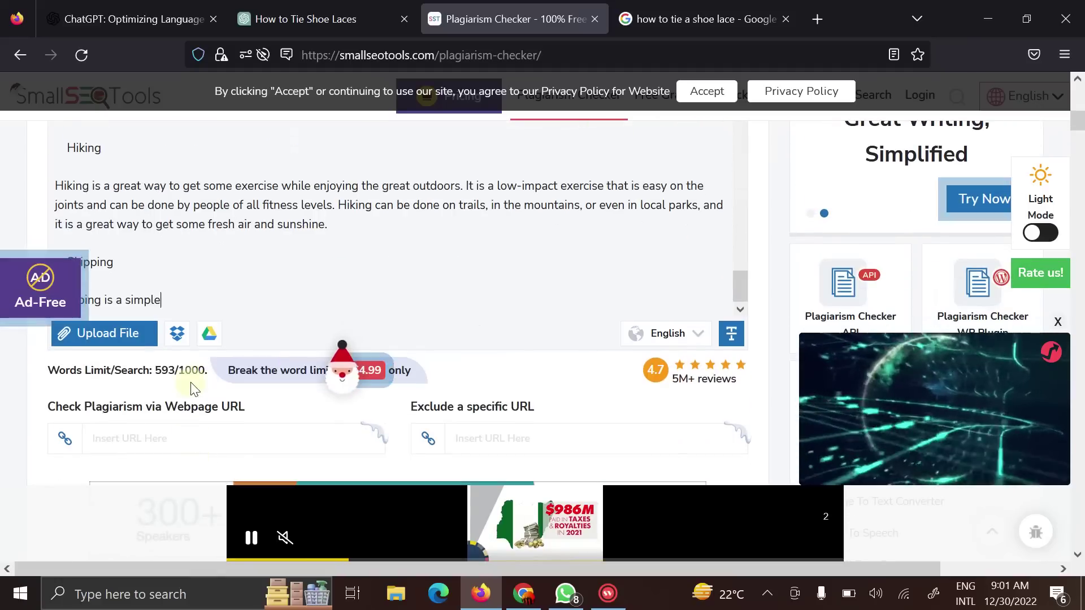
Copy ChatGPT's continuation reply, from 'exercise' through 'needed'
{"action": "left_click", "coordinate": [390, 8]}
{"action": "scroll", "coordinate": [445, 369], "scroll_direction": "down", "scroll_amount": 3}
{"action": "scroll", "coordinate": [444, 368], "scroll_direction": "down", "scroll_amount": 2}
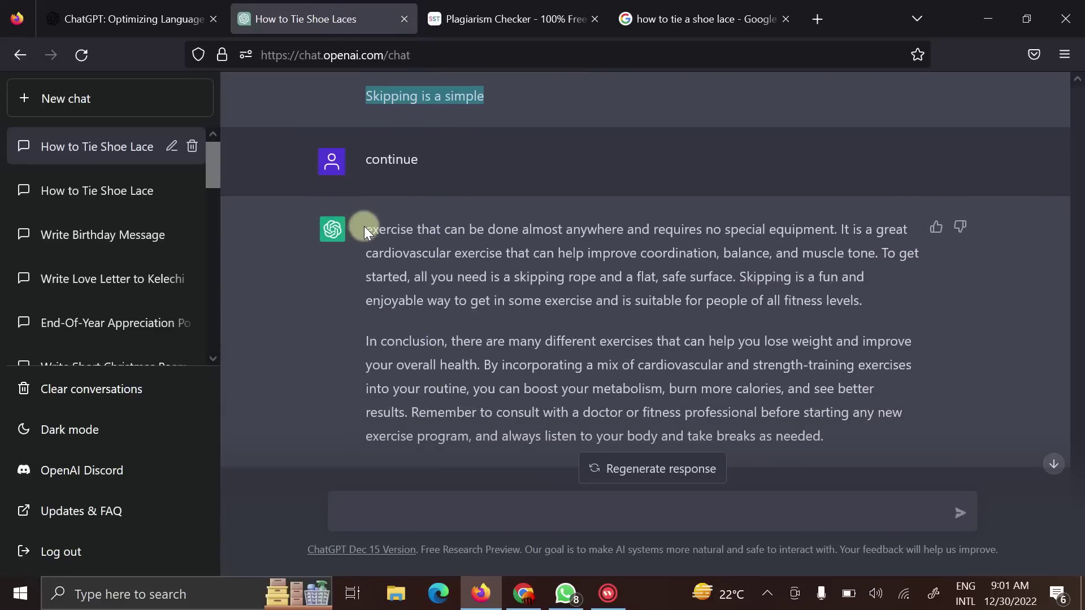
{"action": "left_click_drag", "start_coordinate": [368, 229], "coordinate": [830, 441]}
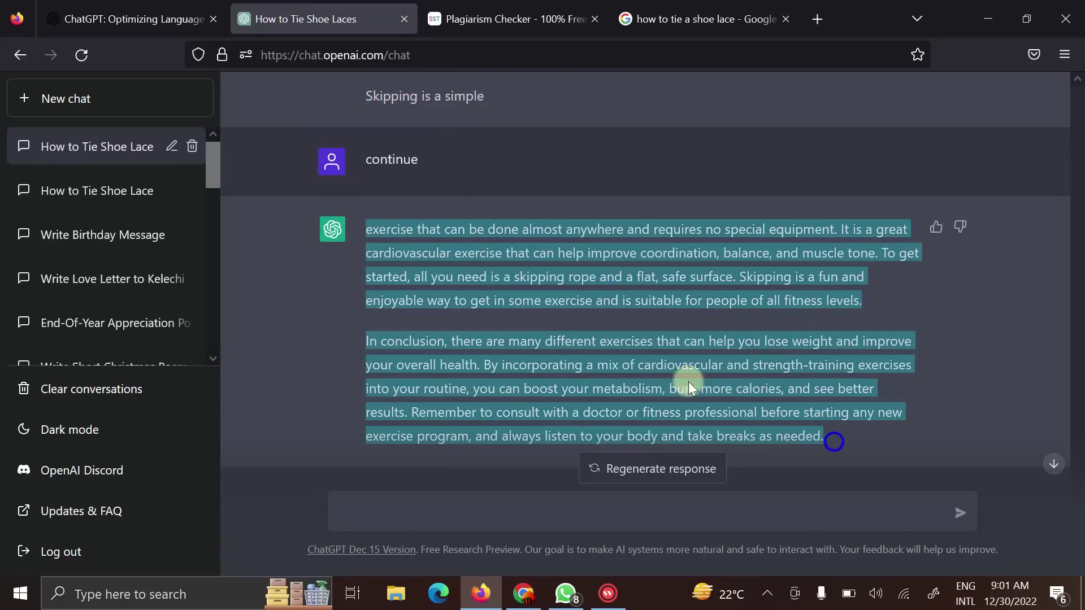
{"action": "right_click", "coordinate": [604, 295]}
{"action": "left_click", "coordinate": [623, 309]}
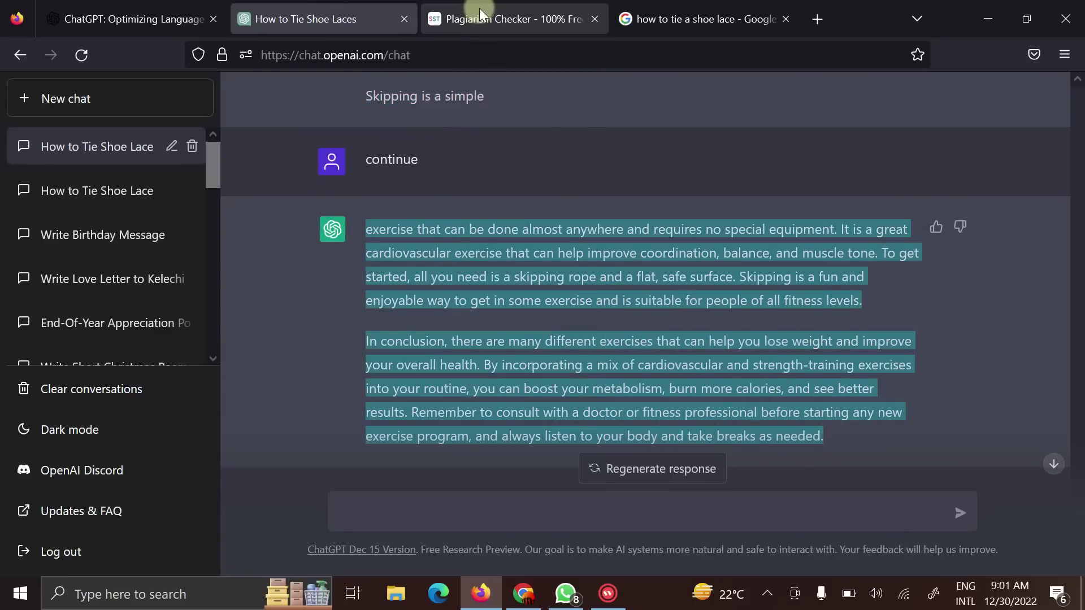
{"action": "left_click", "coordinate": [496, 19]}
Paste the Skipping section and conclusion after the article, bringing it to 724 words
{"action": "left_click", "coordinate": [197, 294]}
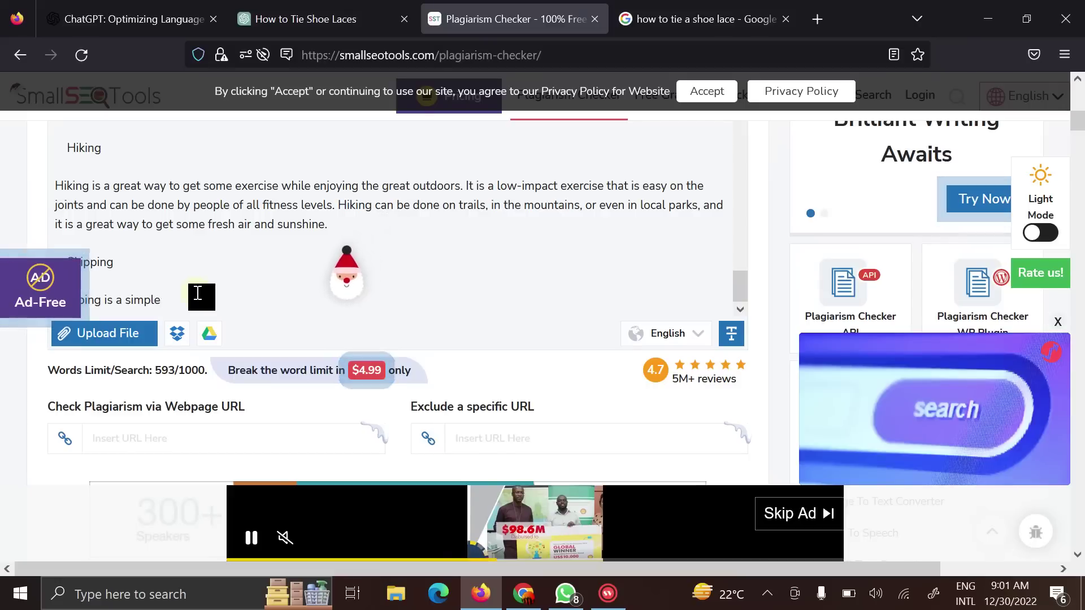
{"action": "key", "text": "ctrl+v"}
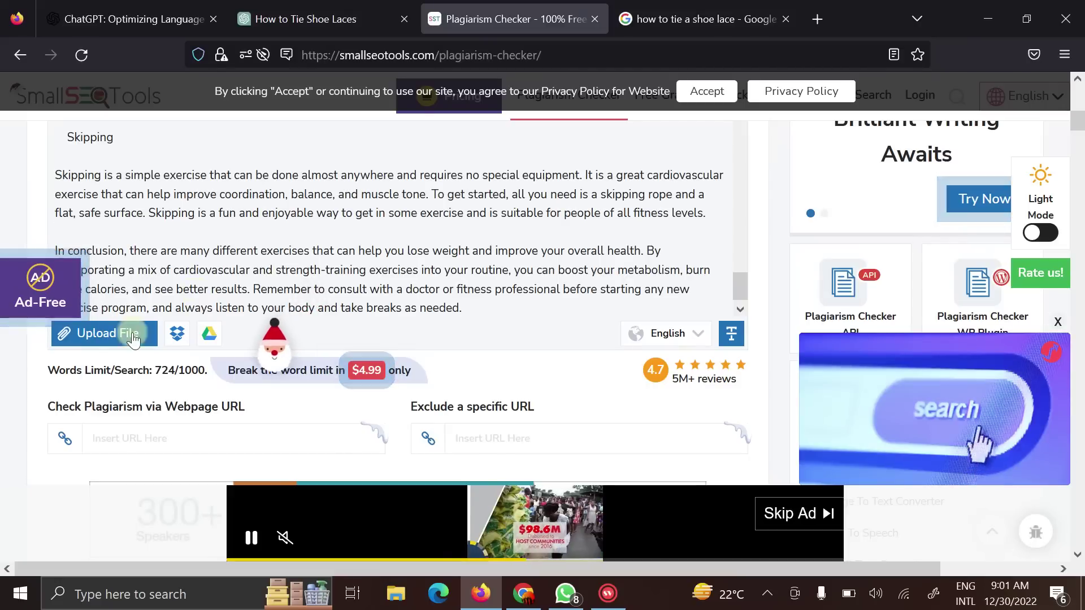
{"action": "scroll", "coordinate": [127, 366], "scroll_direction": "down", "scroll_amount": 1}
{"action": "scroll", "coordinate": [255, 339], "scroll_direction": "up", "scroll_amount": 3}
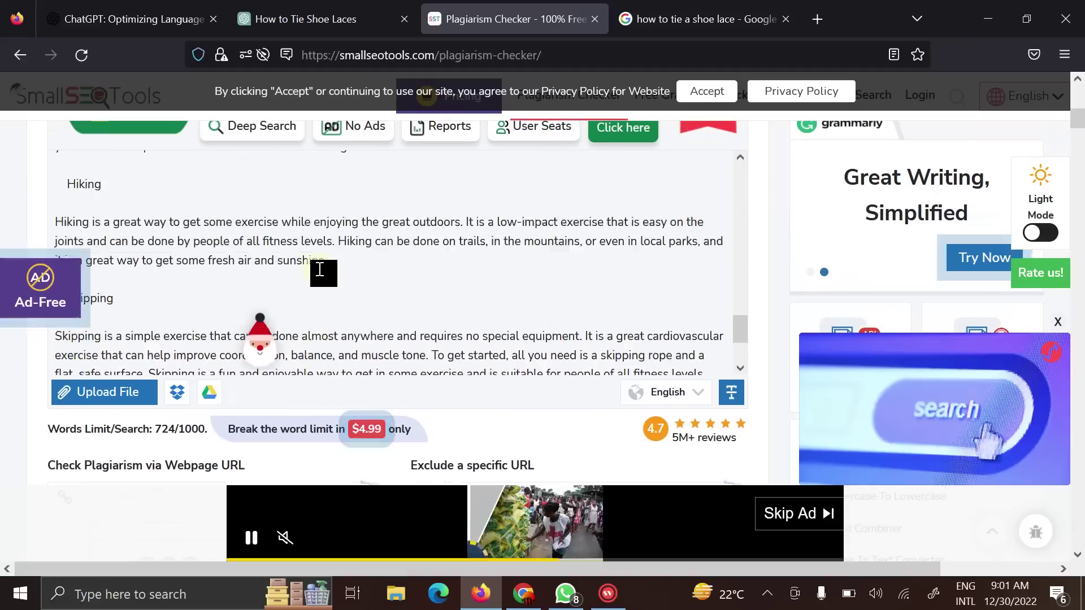
{"action": "scroll", "coordinate": [322, 271], "scroll_direction": "up", "scroll_amount": 2}
{"action": "scroll", "coordinate": [322, 271], "scroll_direction": "up", "scroll_amount": 3}
{"action": "scroll", "coordinate": [324, 274], "scroll_direction": "up", "scroll_amount": 3}
{"action": "scroll", "coordinate": [531, 238], "scroll_direction": "up", "scroll_amount": 5}
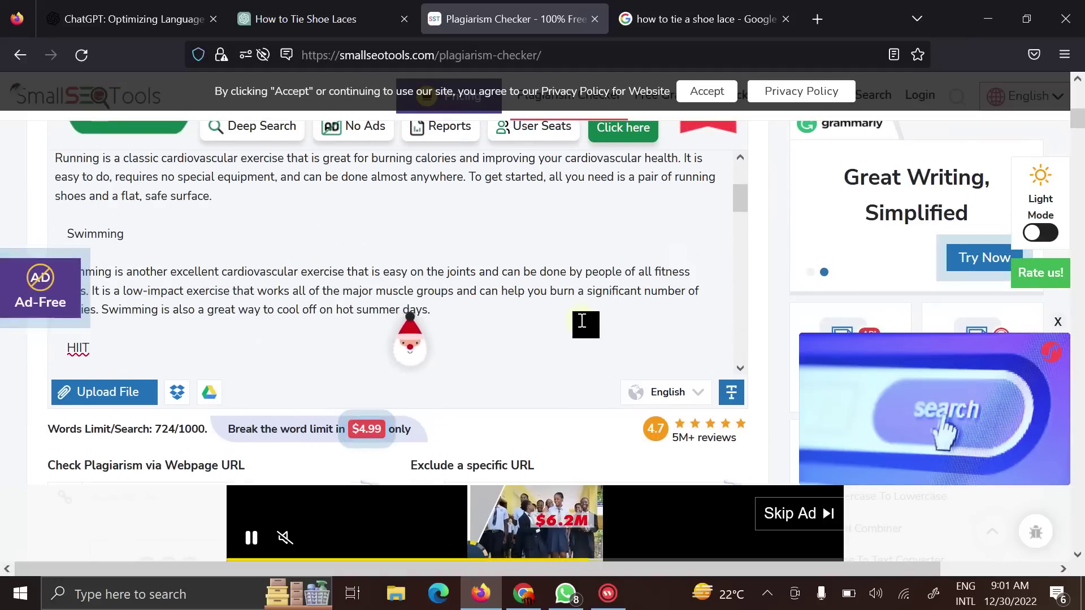
{"action": "scroll", "coordinate": [585, 322], "scroll_direction": "up", "scroll_amount": 2}
{"action": "scroll", "coordinate": [534, 304], "scroll_direction": "down", "scroll_amount": 5}
{"action": "scroll", "coordinate": [412, 345], "scroll_direction": "down", "scroll_amount": 3}
{"action": "scroll", "coordinate": [322, 308], "scroll_direction": "down", "scroll_amount": 3}
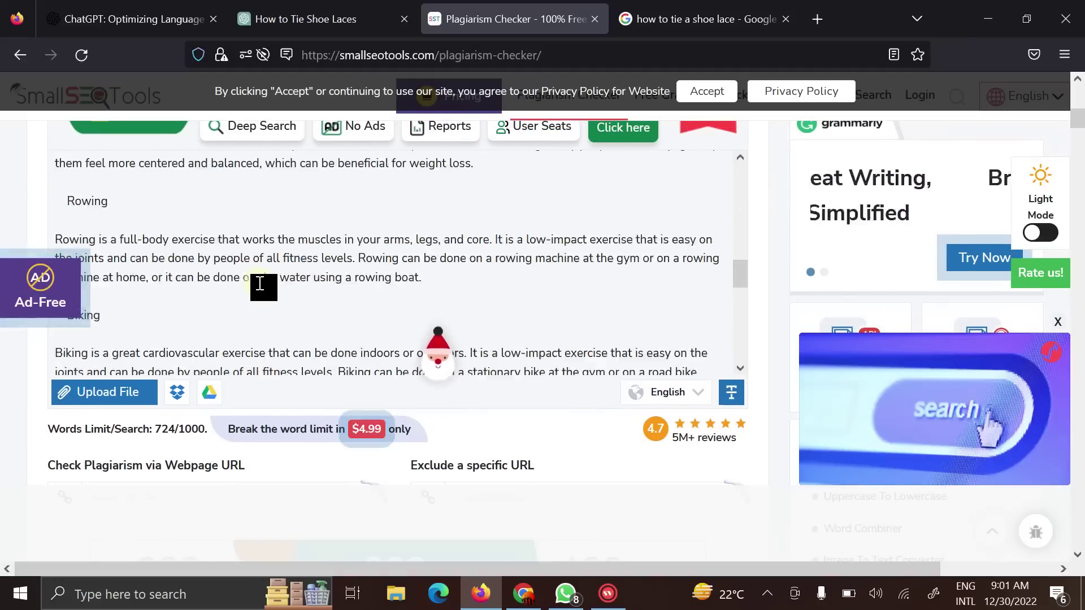
{"action": "scroll", "coordinate": [262, 286], "scroll_direction": "down", "scroll_amount": 1}
{"action": "scroll", "coordinate": [238, 292], "scroll_direction": "down", "scroll_amount": 3}
{"action": "scroll", "coordinate": [184, 322], "scroll_direction": "down", "scroll_amount": 3}
{"action": "scroll", "coordinate": [186, 317], "scroll_direction": "down", "scroll_amount": 2}
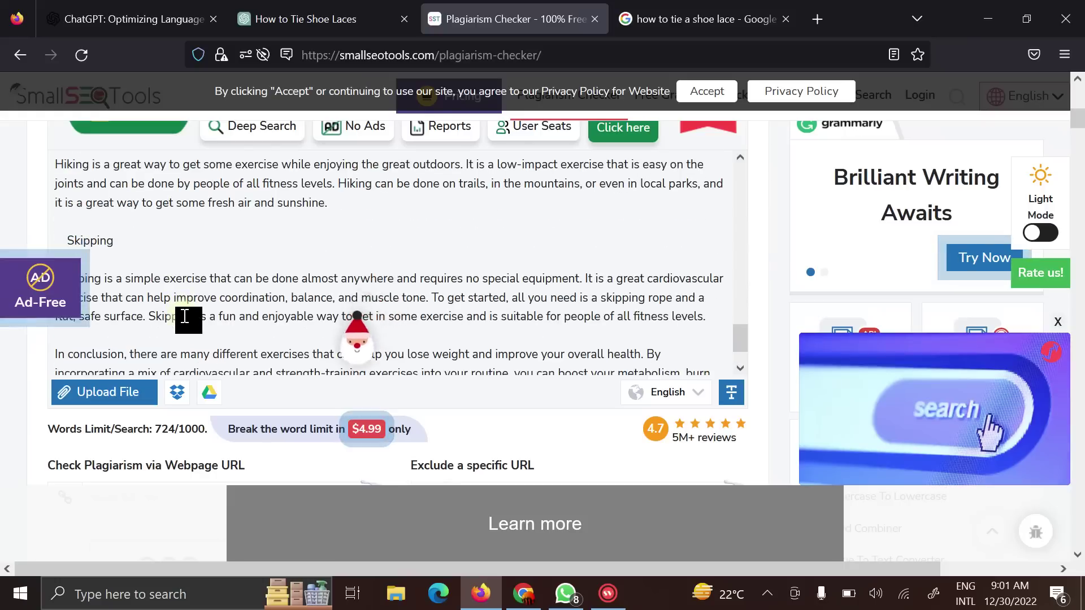
{"action": "scroll", "coordinate": [277, 332], "scroll_direction": "down", "scroll_amount": 1}
{"action": "scroll", "coordinate": [277, 333], "scroll_direction": "down", "scroll_amount": 1}
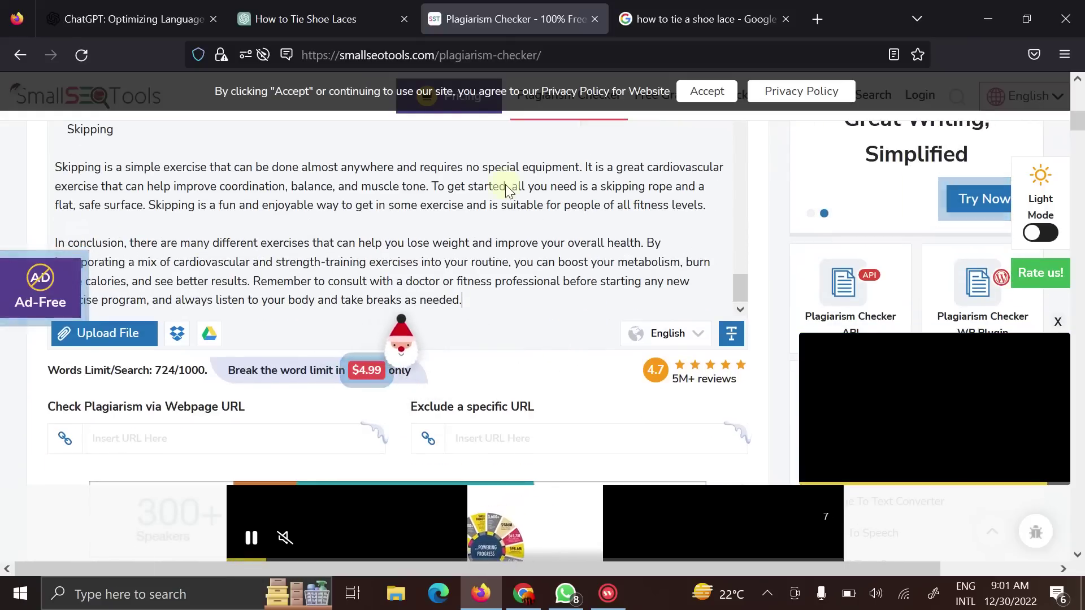
Send 'write 3 faqs on the keyword above' in the weight-loss chat, then check the error reply
{"action": "left_click", "coordinate": [308, 12]}
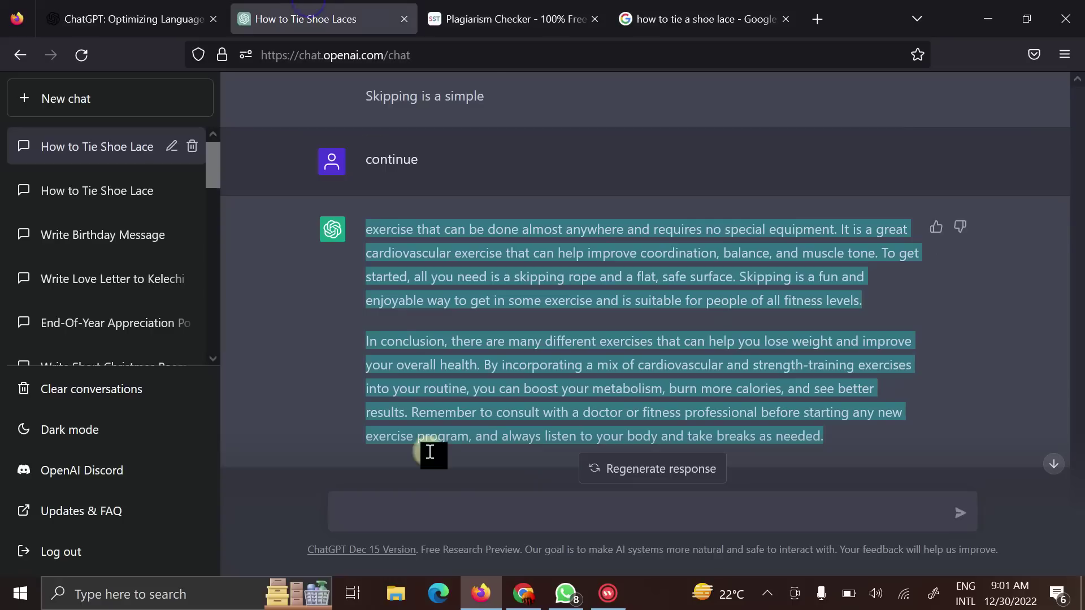
{"action": "left_click", "coordinate": [453, 514]}
{"action": "type", "text": "write 3 faqs on the keyword above"}
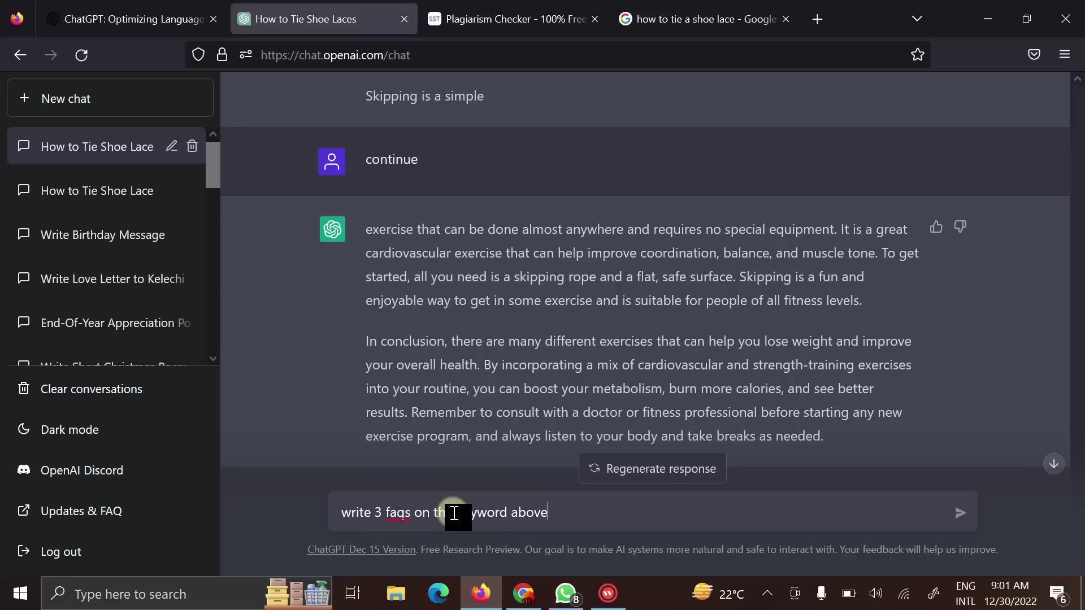
{"action": "key", "text": "Return"}
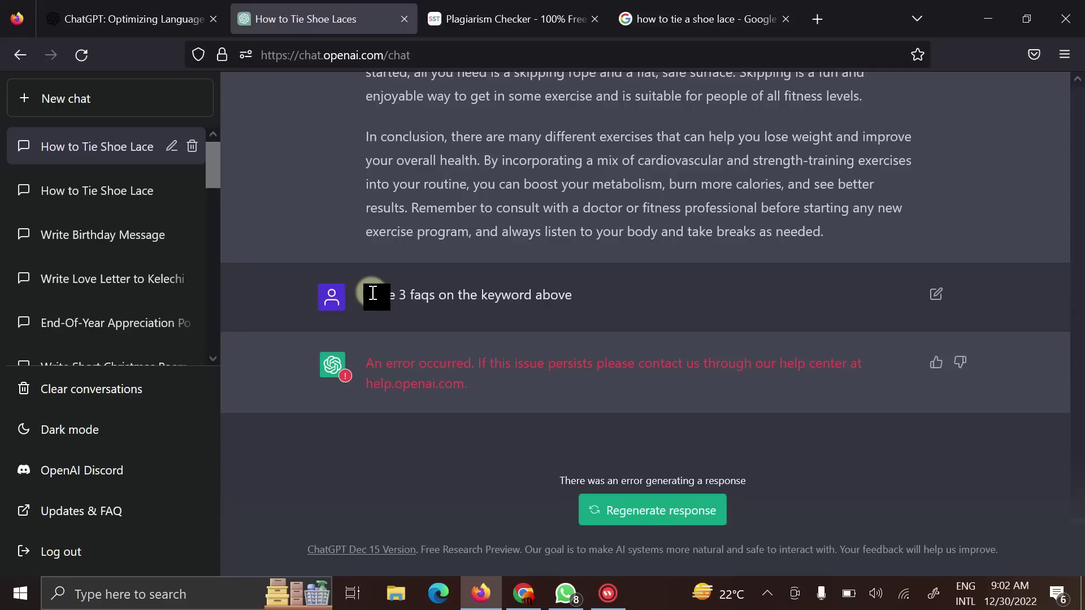
{"action": "left_click_drag", "start_coordinate": [372, 294], "coordinate": [691, 293]}
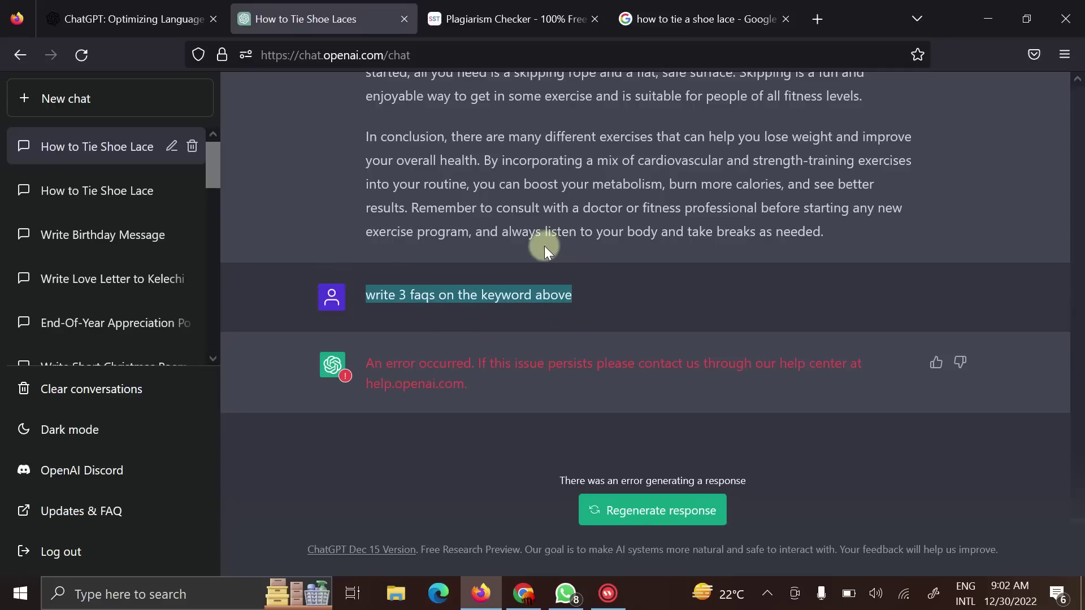
{"action": "left_click", "coordinate": [515, 7]}
{"action": "scroll", "coordinate": [382, 158], "scroll_direction": "down", "scroll_amount": 3}
{"action": "scroll", "coordinate": [419, 274], "scroll_direction": "up", "scroll_amount": 3}
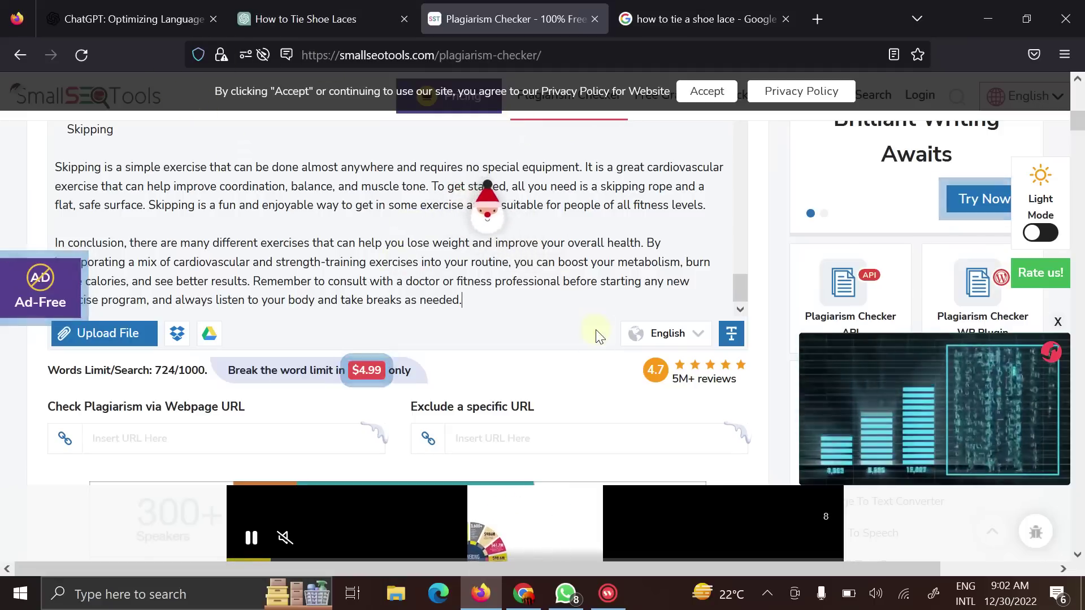
{"action": "left_click", "coordinate": [313, 18]}
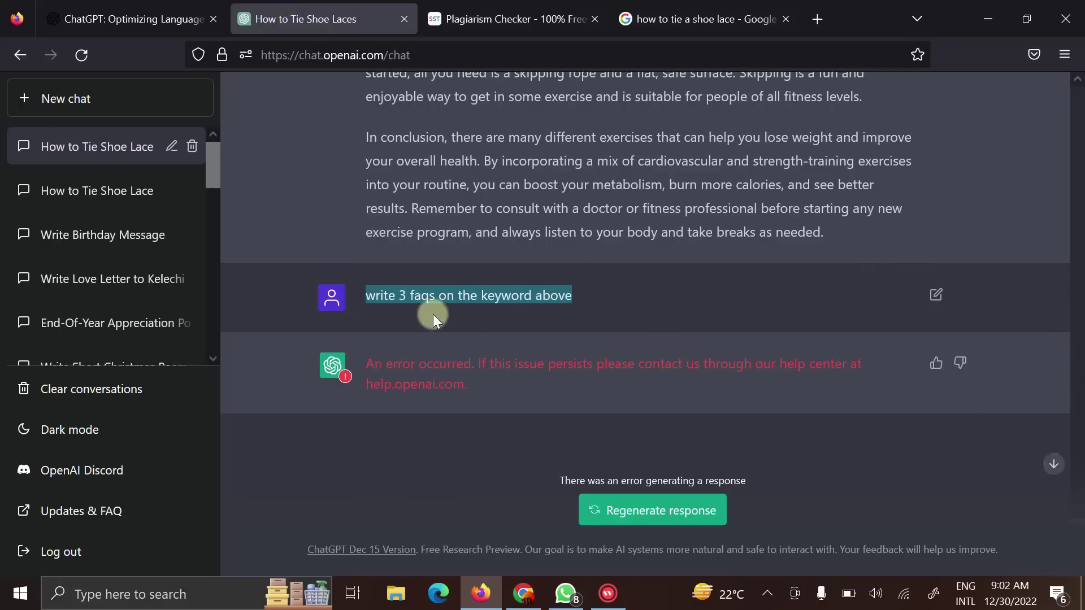
{"action": "scroll", "coordinate": [509, 296], "scroll_direction": "up", "scroll_amount": 7}
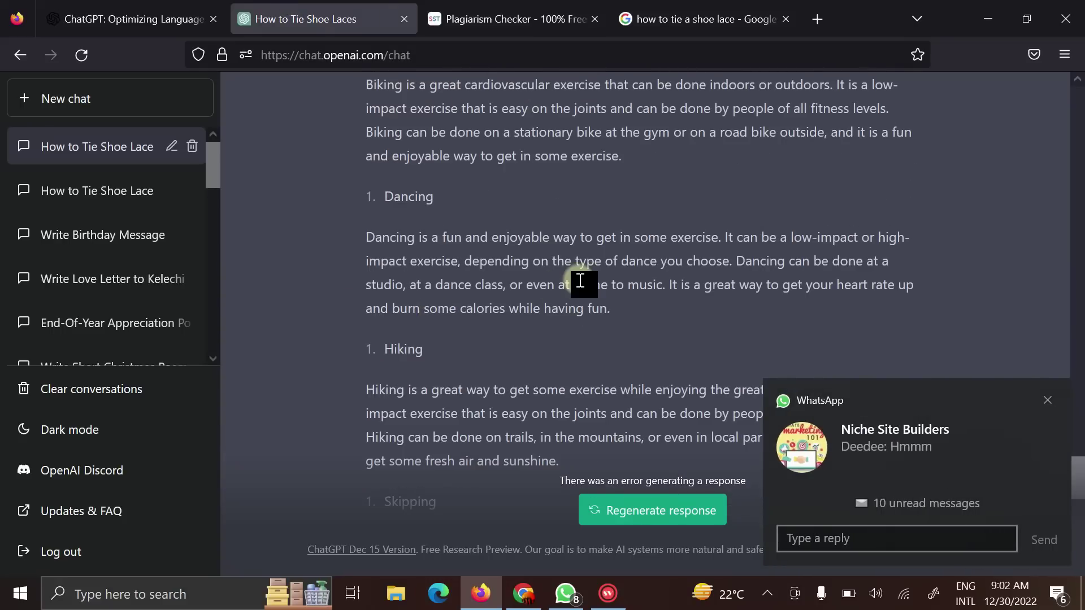
{"action": "scroll", "coordinate": [631, 267], "scroll_direction": "down", "scroll_amount": 3}
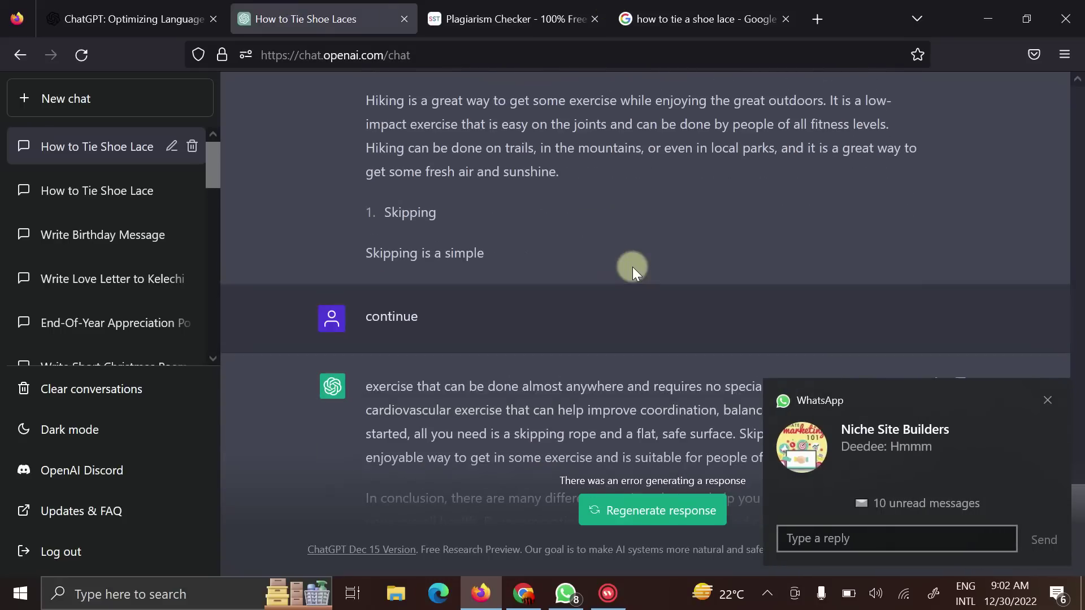
{"action": "scroll", "coordinate": [632, 267], "scroll_direction": "down", "scroll_amount": 3}
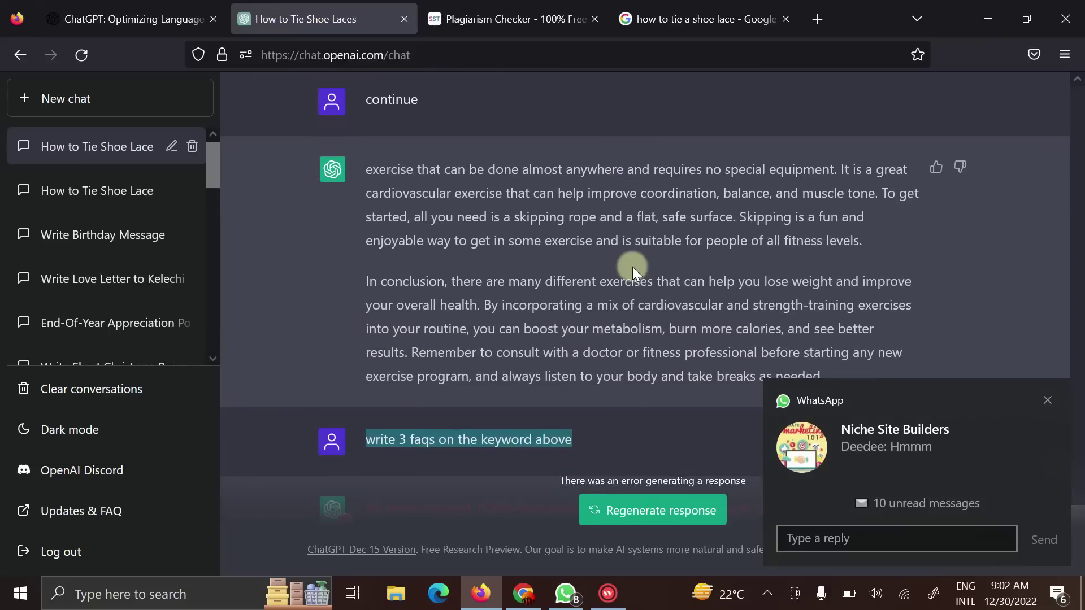